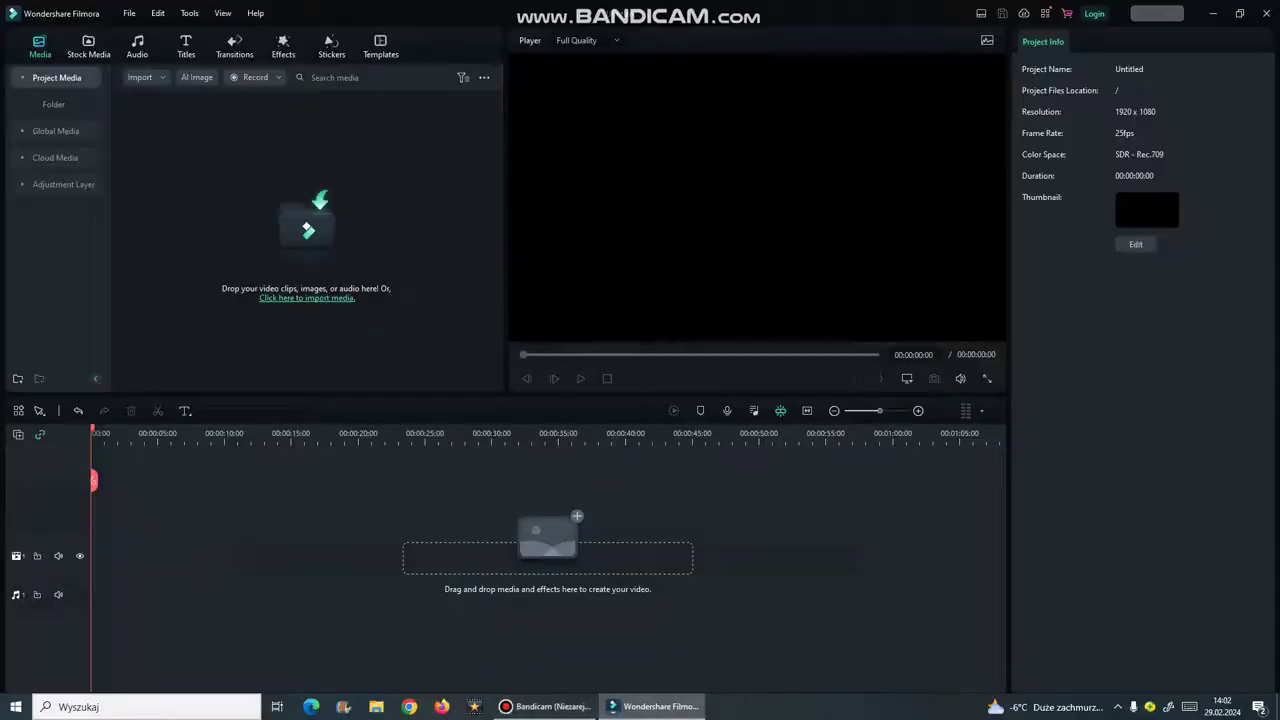
Import the Papa's Pizzeria HD video onto the timeline and dismiss the message centre, screen recorder and project-settings prompt
{"action": "left_click", "coordinate": [306, 298]}
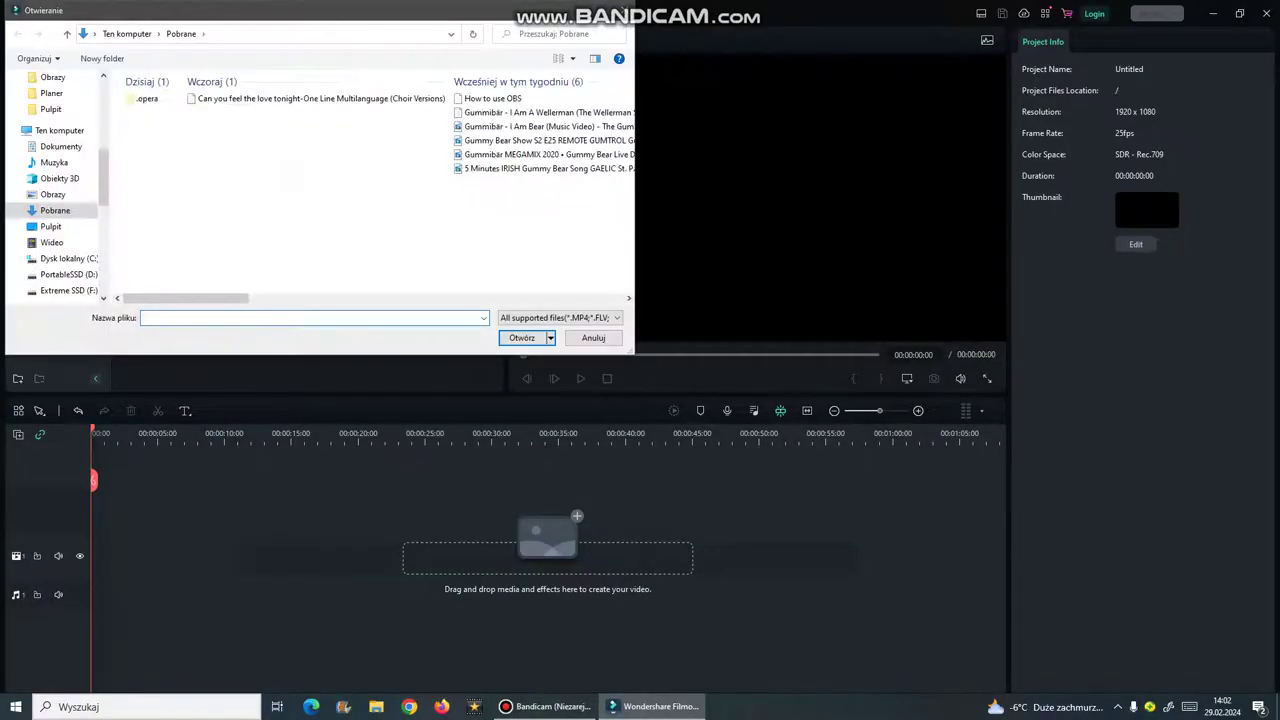
{"action": "double_click", "coordinate": [298, 99]}
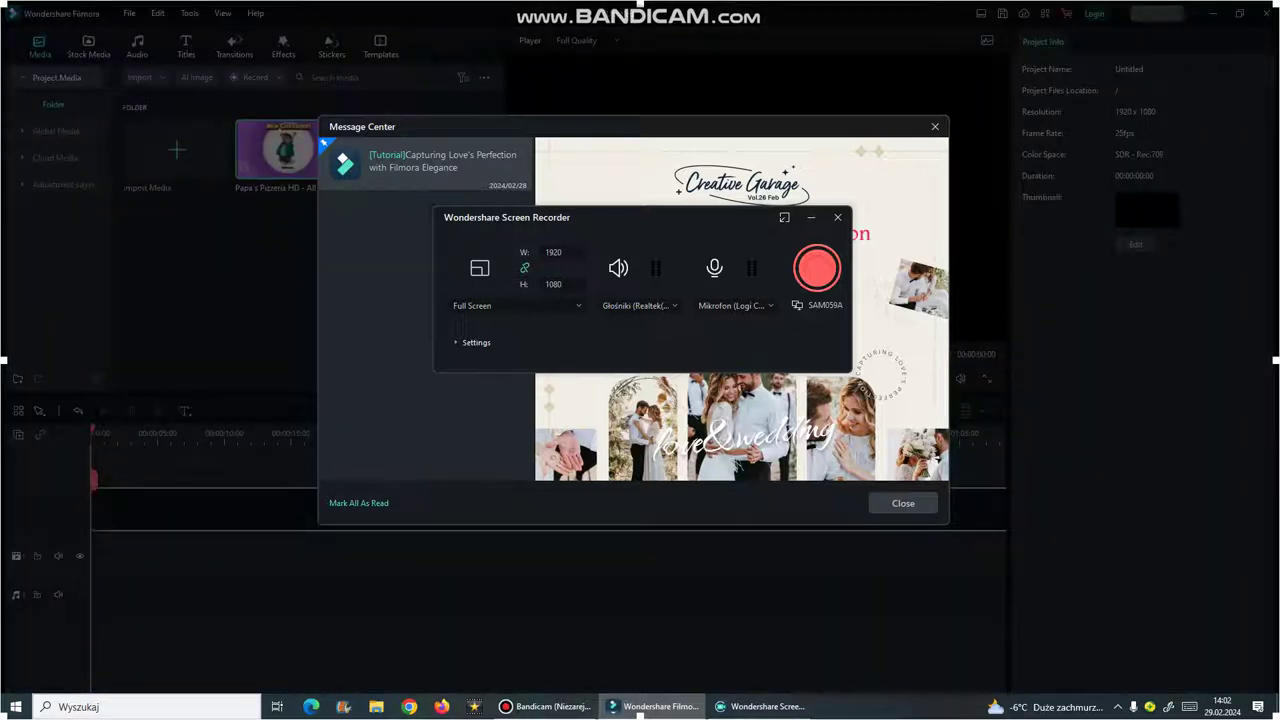
{"action": "left_click", "coordinate": [935, 126]}
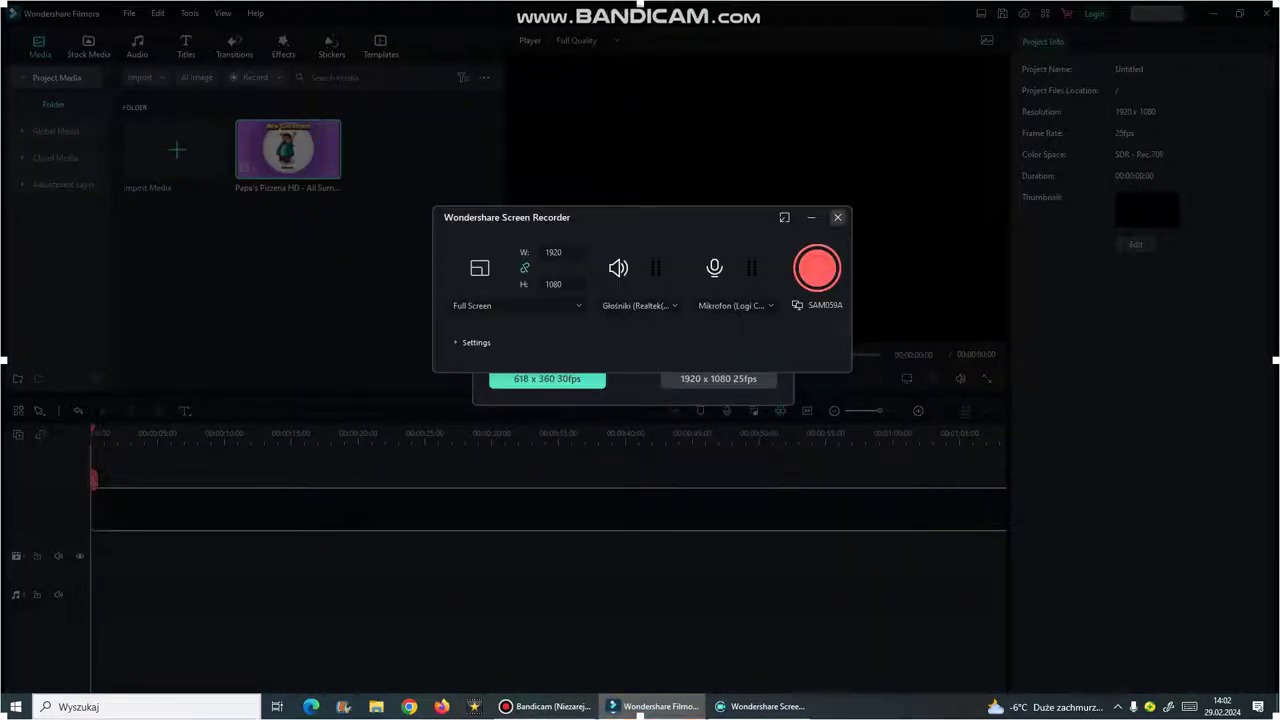
{"action": "left_click", "coordinate": [838, 217]}
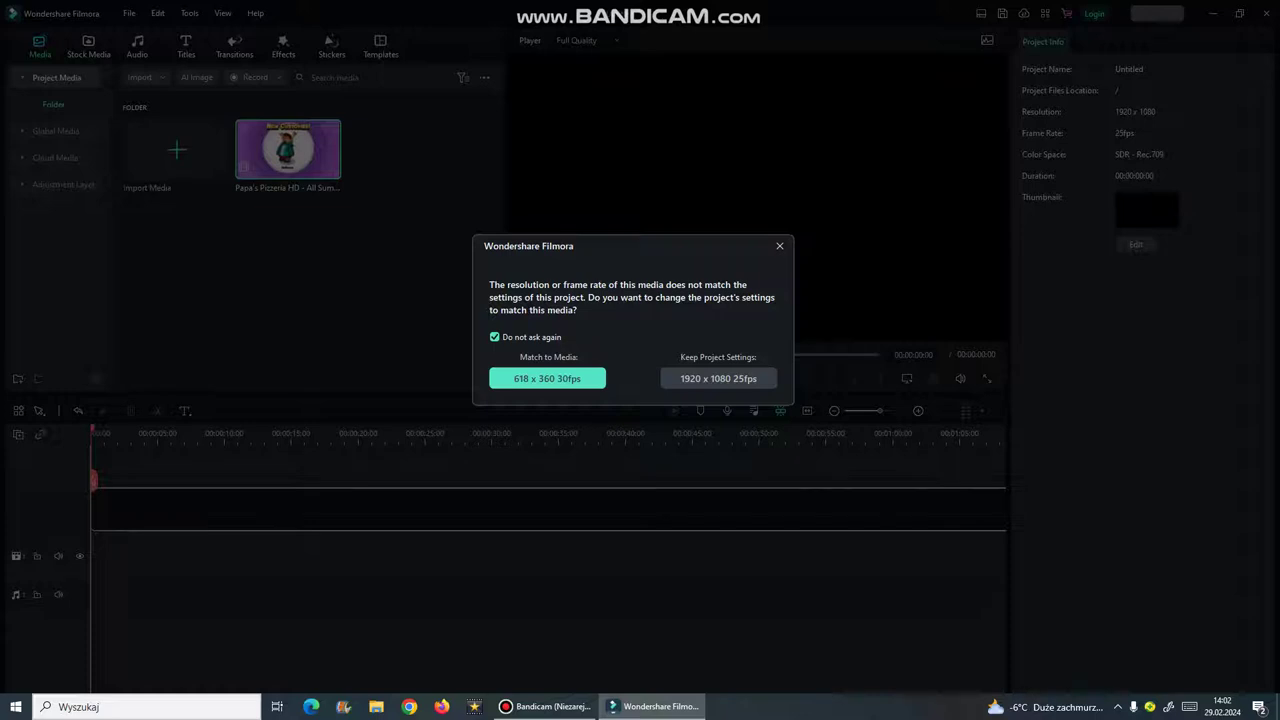
{"action": "left_click", "coordinate": [780, 245]}
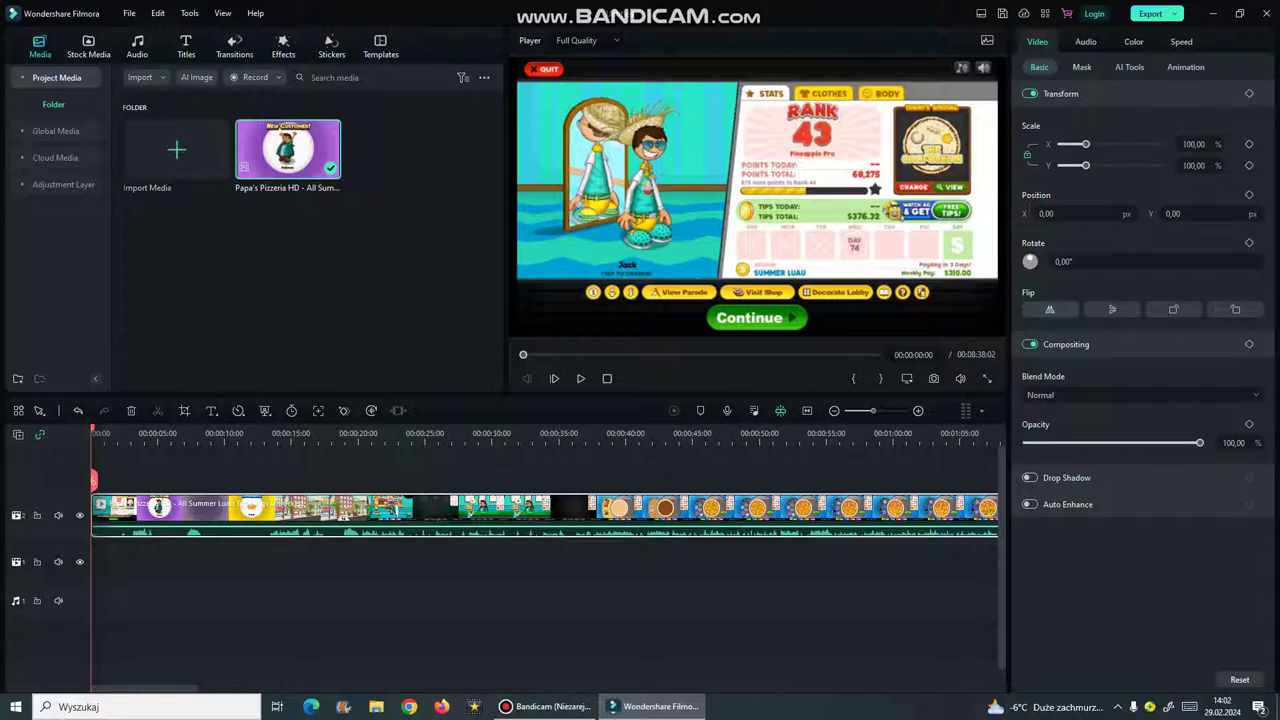
Try flipping the clip horizontally and vertically, reversing each flip
{"action": "left_click", "coordinate": [1049, 309]}
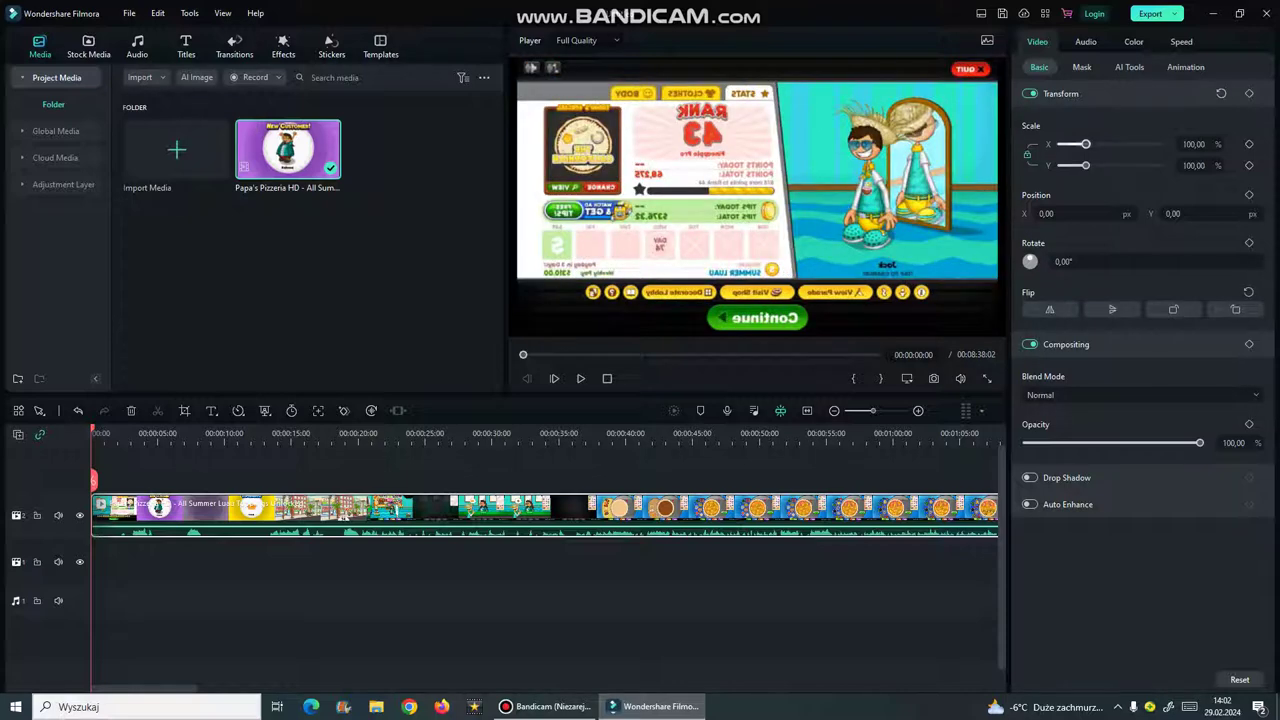
{"action": "left_click", "coordinate": [1049, 309]}
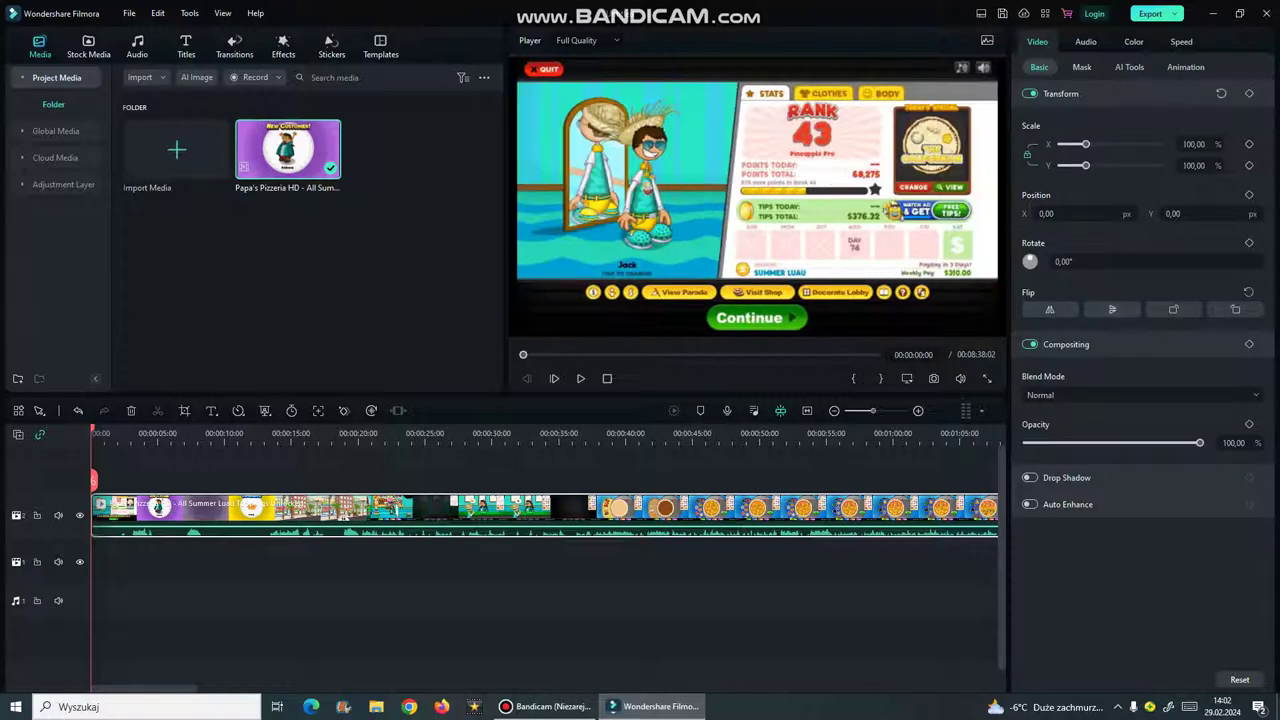
{"action": "left_click", "coordinate": [1112, 309]}
{"action": "left_click", "coordinate": [1112, 309]}
Rotate the clip counter-clockwise in four 90° turns to -360°
{"action": "left_click", "coordinate": [1174, 309]}
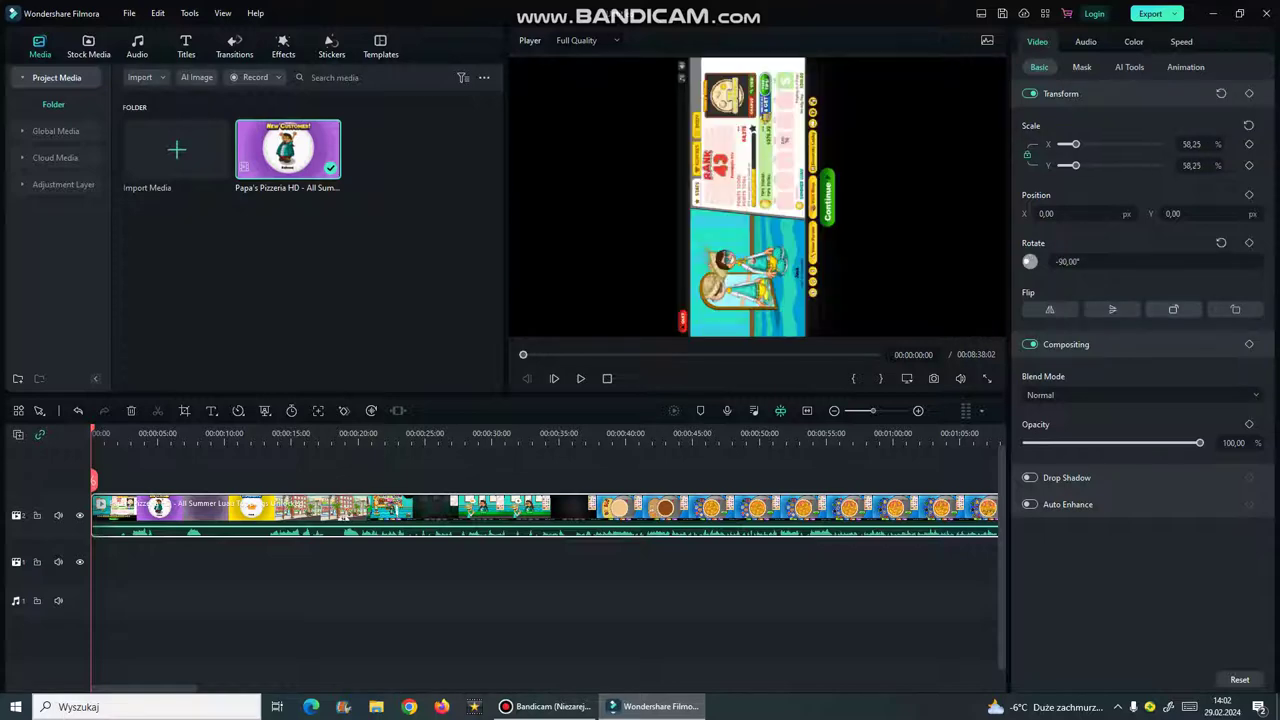
{"action": "left_click", "coordinate": [1174, 309]}
{"action": "left_click", "coordinate": [1174, 309]}
{"action": "left_click", "coordinate": [1174, 309]}
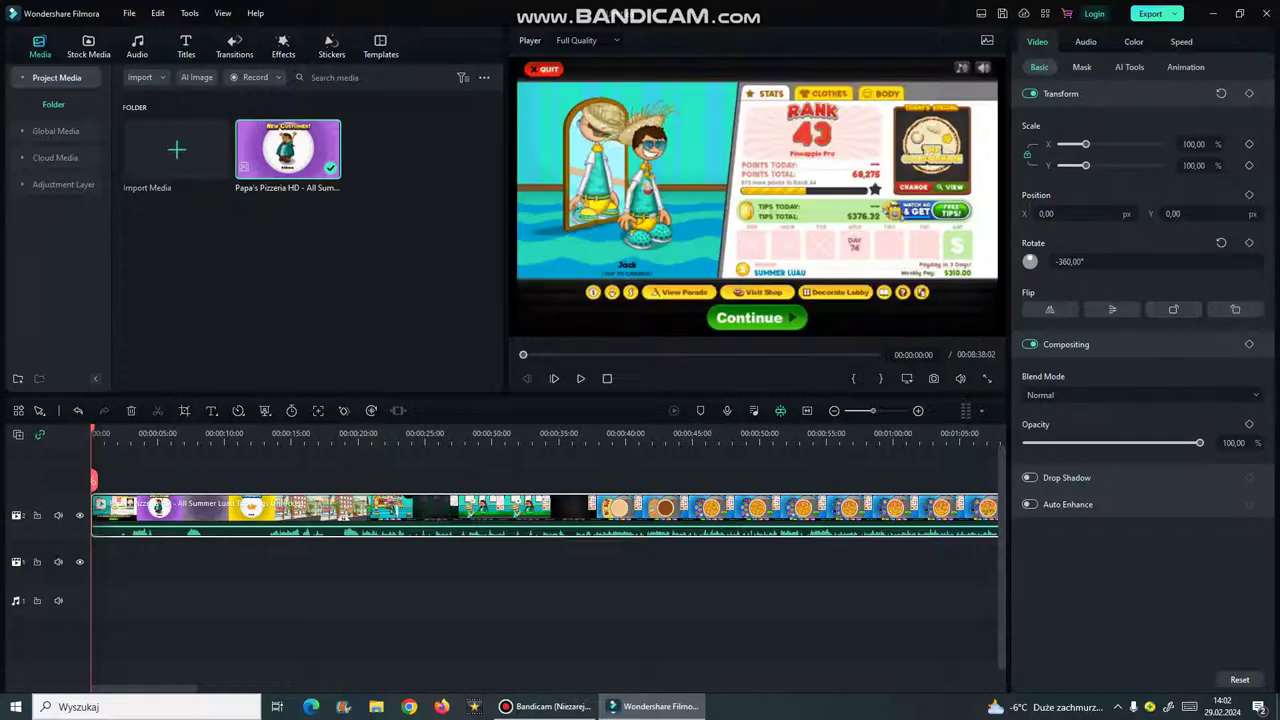
{"action": "left_click", "coordinate": [1086, 262]}
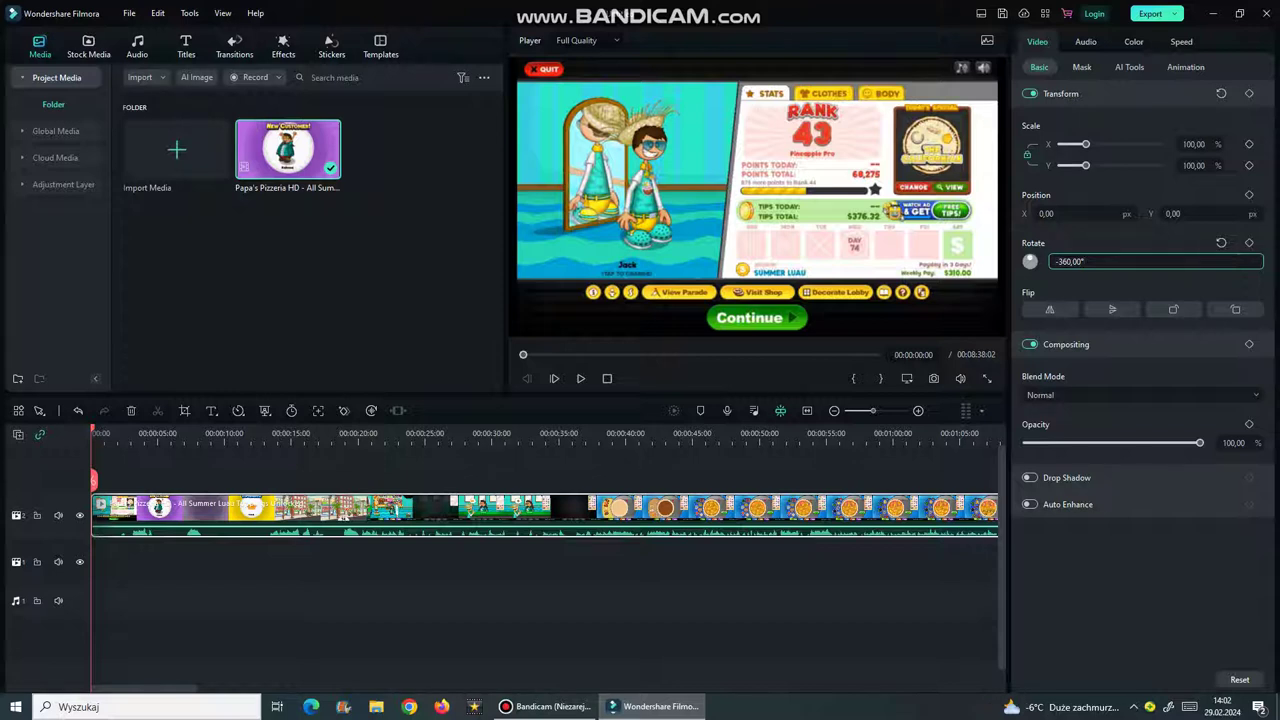
{"action": "key", "text": "Return"}
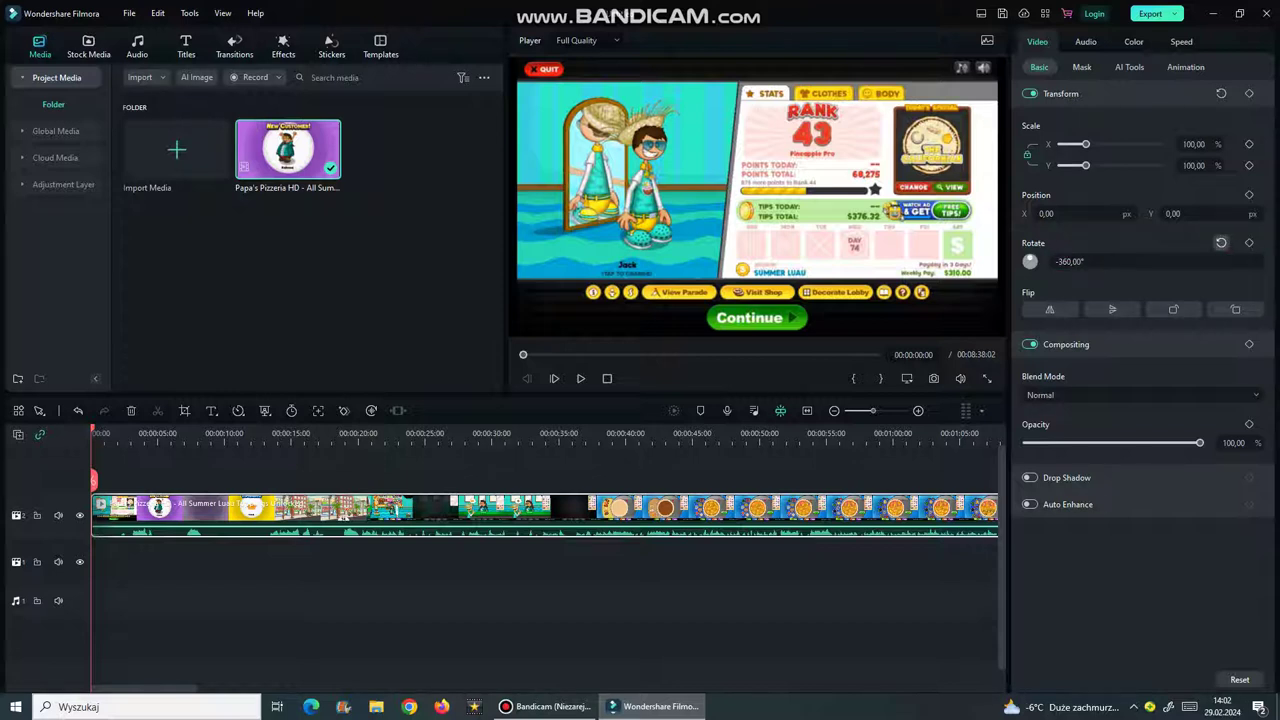
Add and remove a rotation keyframe at the clip's start, and try adjusting its position and rotation values
{"action": "left_click", "coordinate": [1249, 243]}
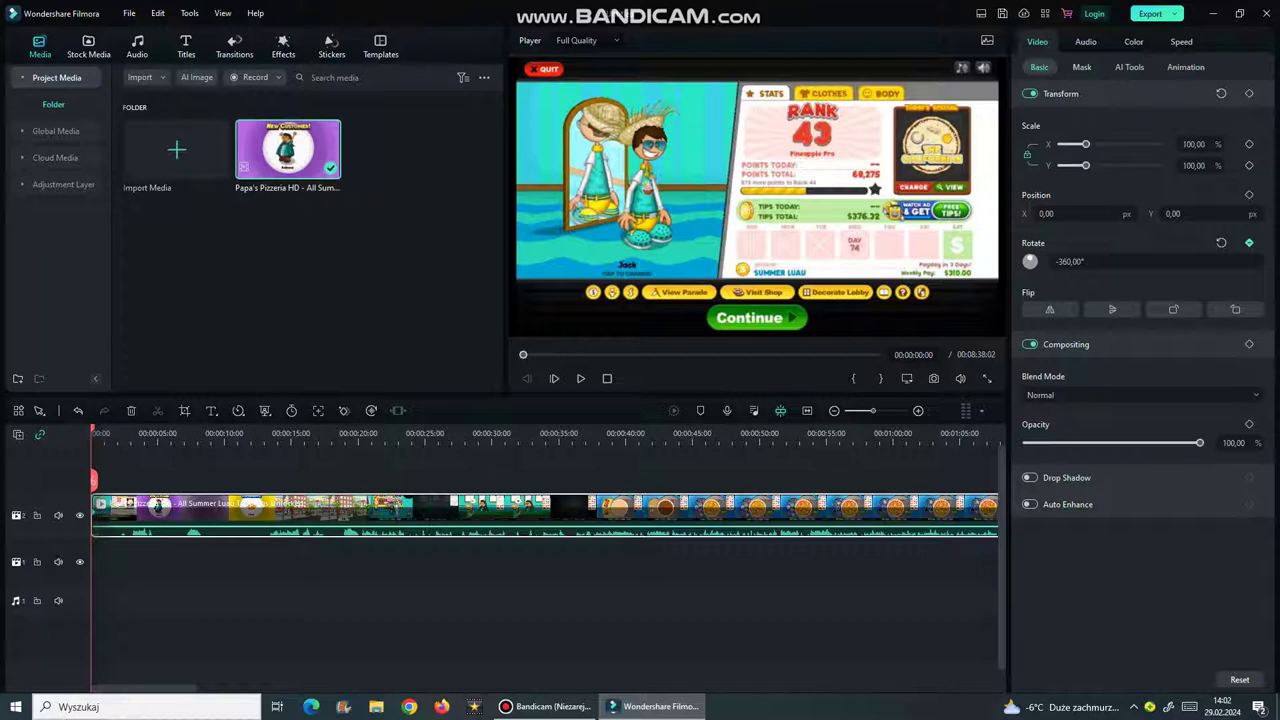
{"action": "left_click", "coordinate": [1249, 243]}
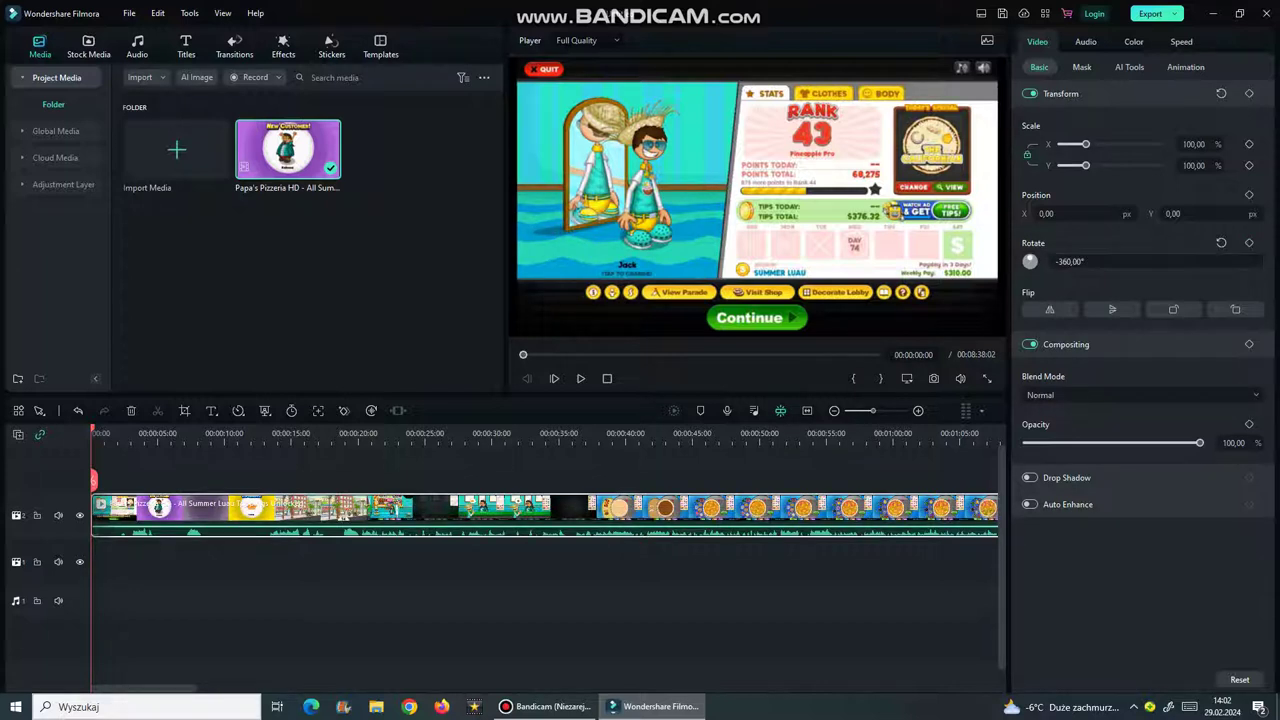
{"action": "mouse_move", "coordinate": [1046, 214]}
{"action": "left_mouse_down"}
{"action": "mouse_move", "coordinate": [1002, 214]}
{"action": "mouse_move", "coordinate": [1063, 214]}
{"action": "mouse_move", "coordinate": [1046, 214]}
{"action": "left_mouse_up"}
{"action": "mouse_move", "coordinate": [1070, 262]}
{"action": "left_mouse_down"}
{"action": "mouse_move", "coordinate": [1101, 262]}
{"action": "mouse_move", "coordinate": [1070, 262]}
{"action": "left_mouse_up"}
{"action": "mouse_move", "coordinate": [1178, 214]}
{"action": "left_mouse_down"}
{"action": "mouse_move", "coordinate": [1147, 214]}
{"action": "mouse_move", "coordinate": [1178, 214]}
{"action": "left_mouse_up"}
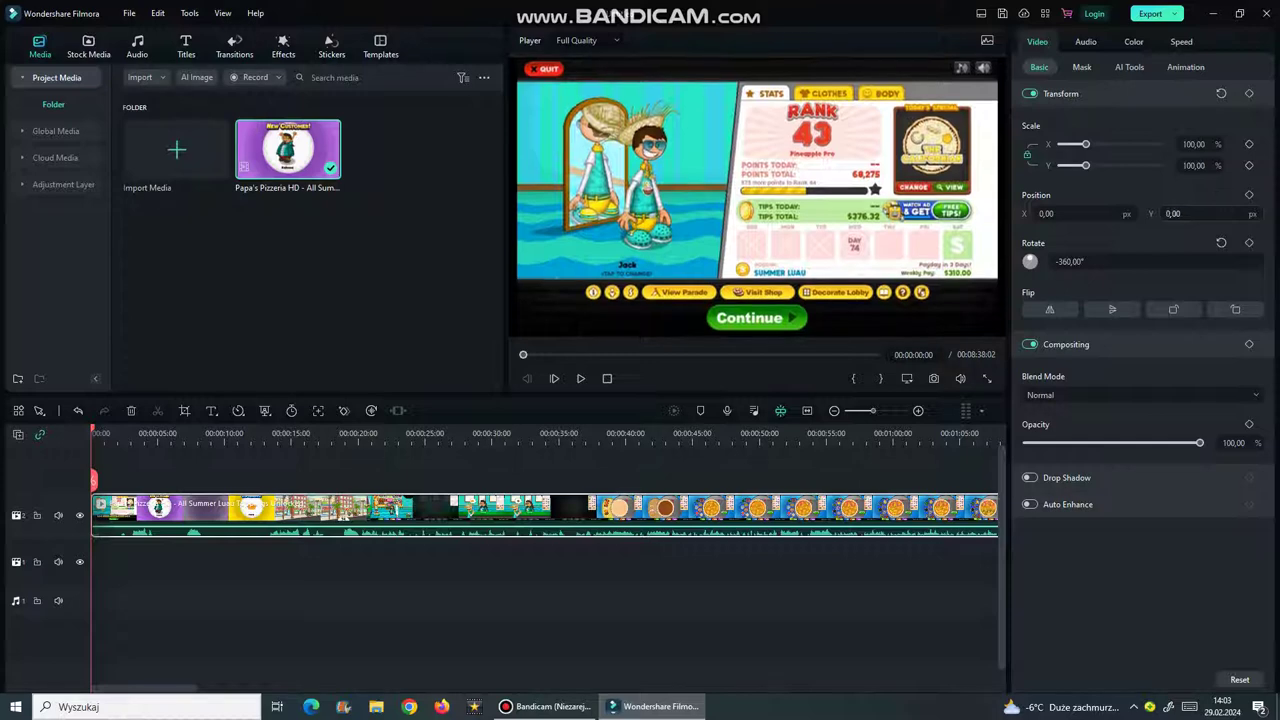
Try scaling the clip down uniformly and restore its scale to 100%
{"action": "mouse_move", "coordinate": [1086, 165]}
{"action": "left_mouse_down"}
{"action": "mouse_move", "coordinate": [1114, 165]}
{"action": "mouse_move", "coordinate": [1062, 165]}
{"action": "mouse_move", "coordinate": [1080, 165]}
{"action": "left_mouse_up"}
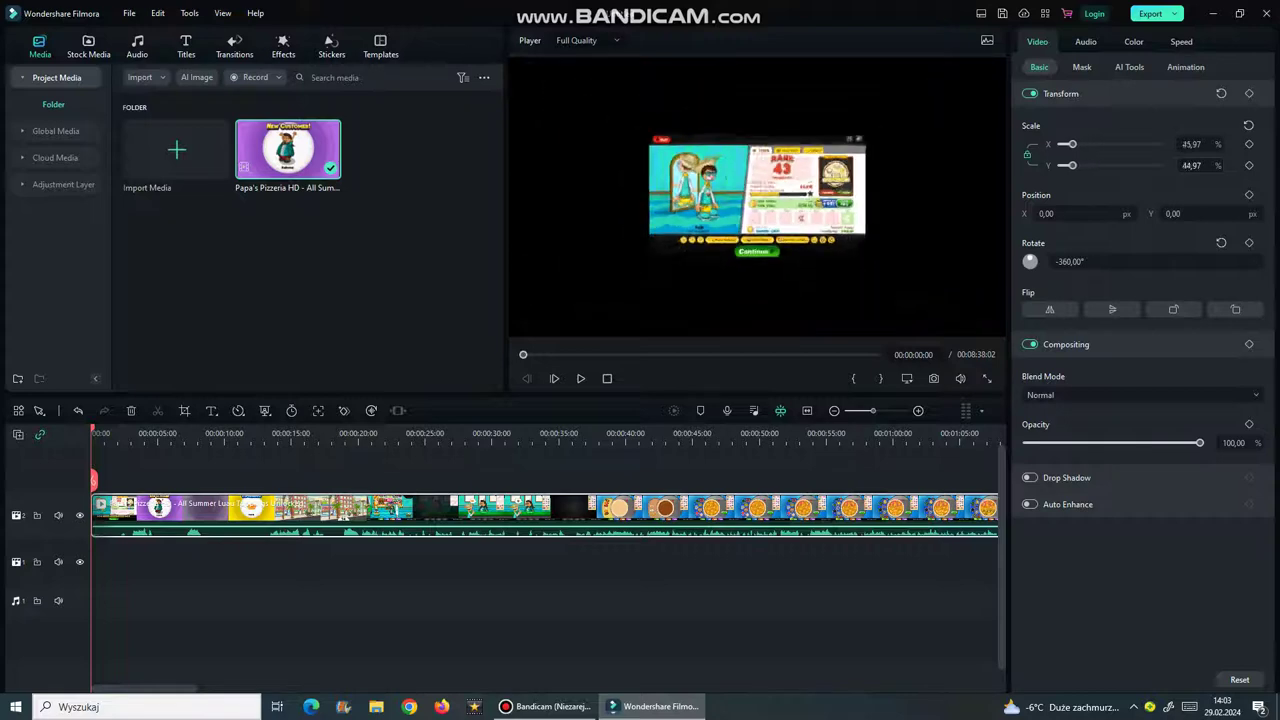
{"action": "left_click", "coordinate": [1200, 166]}
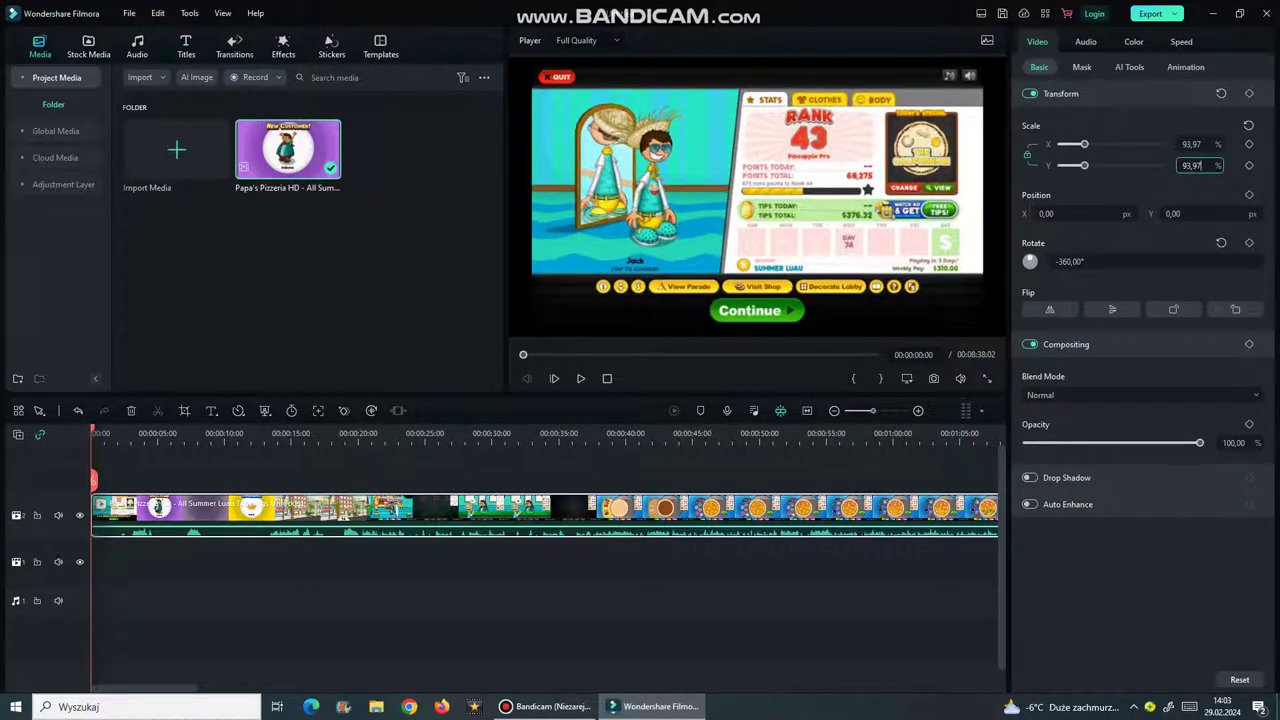
{"action": "key", "text": "BackSpace"}
{"action": "key", "text": "BackSpace"}
{"action": "key", "text": "BackSpace"}
{"action": "key", "text": "BackSpace"}
{"action": "type", "text": "100"}
{"action": "key", "text": "Return"}
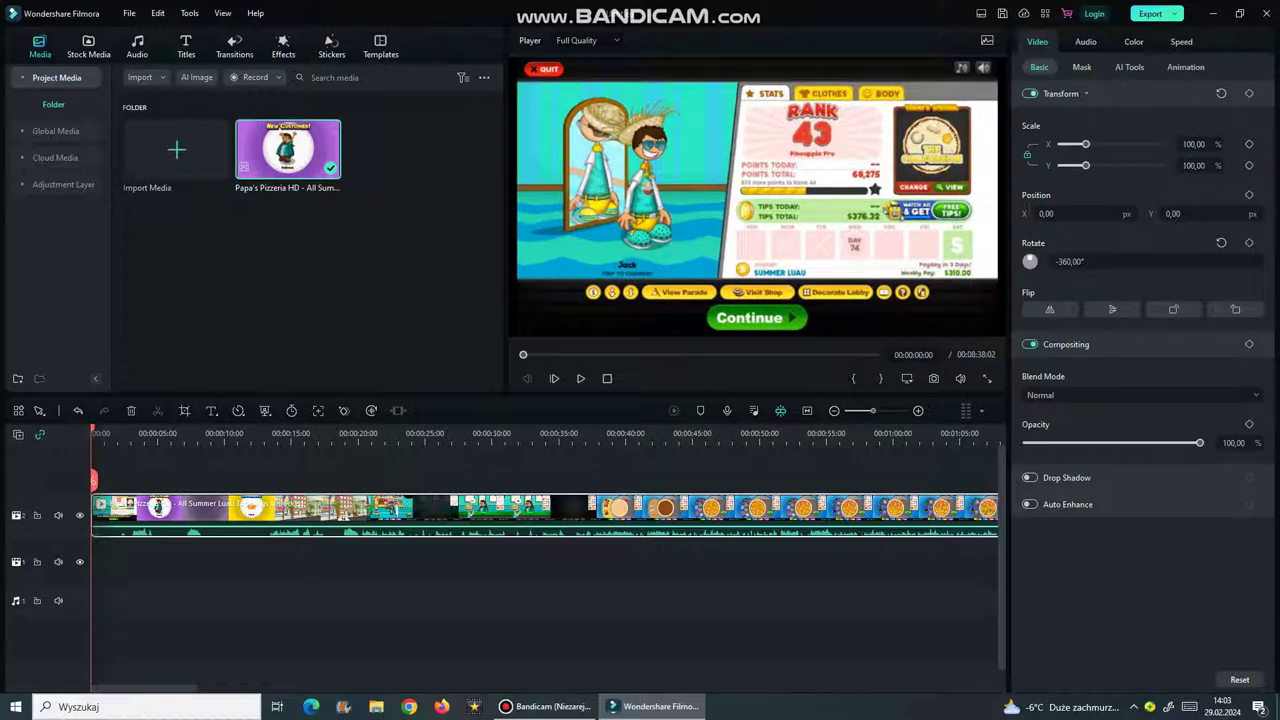
Switch the clip's Transform settings off and on, and collapse and expand the section
{"action": "left_click", "coordinate": [1030, 94]}
{"action": "left_click", "coordinate": [1030, 94]}
{"action": "left_click", "coordinate": [1085, 94]}
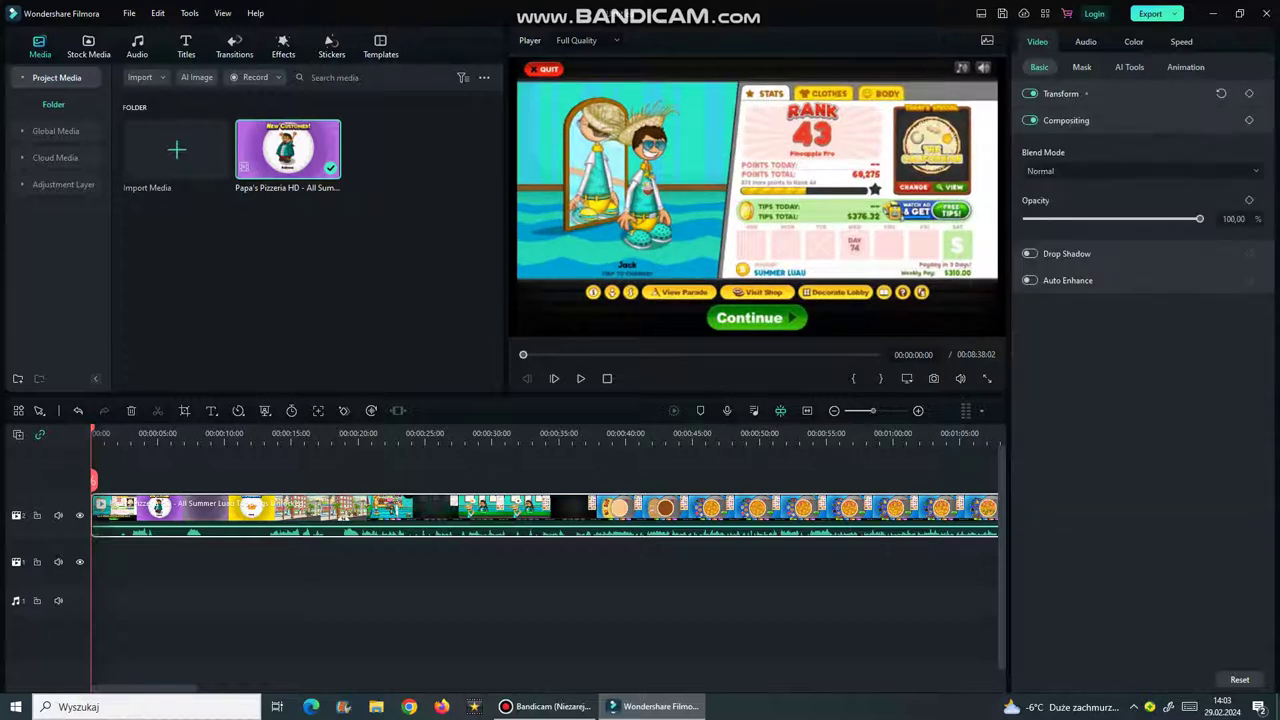
{"action": "left_click", "coordinate": [1085, 94]}
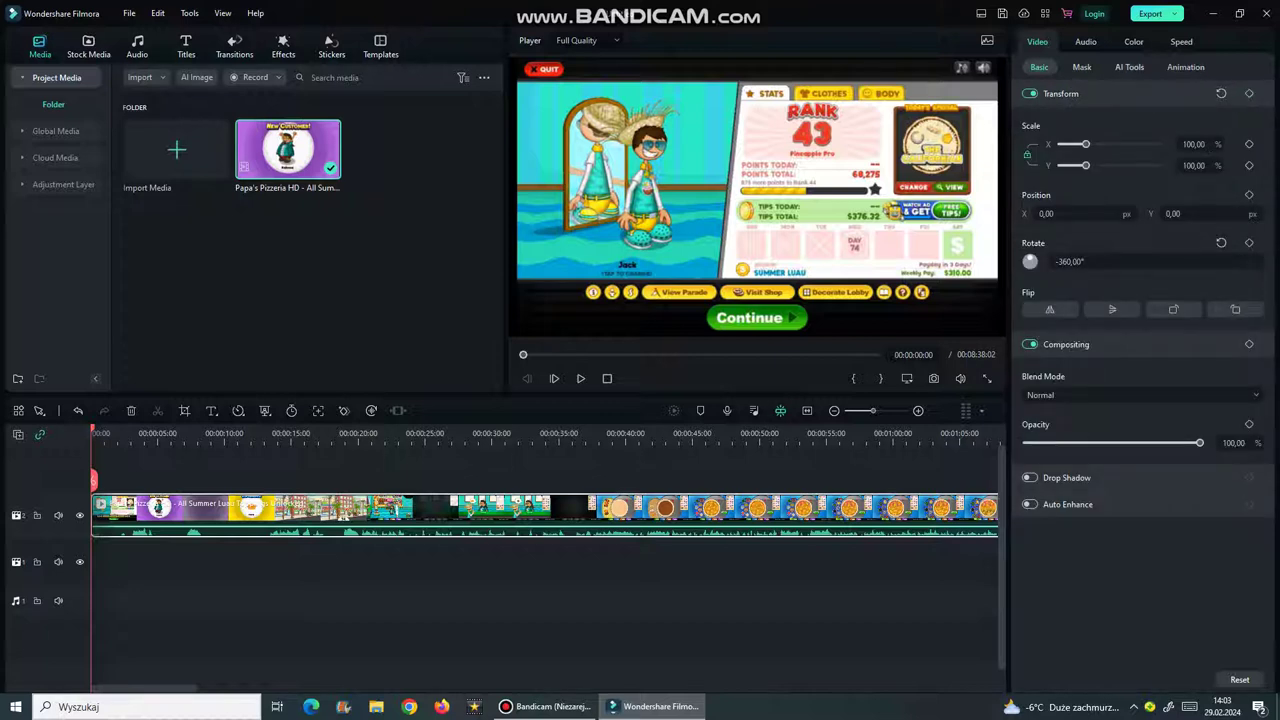
Draw a closed custom mask tracing the outline of the character standing in front of the mirror
{"action": "left_click", "coordinate": [1081, 67]}
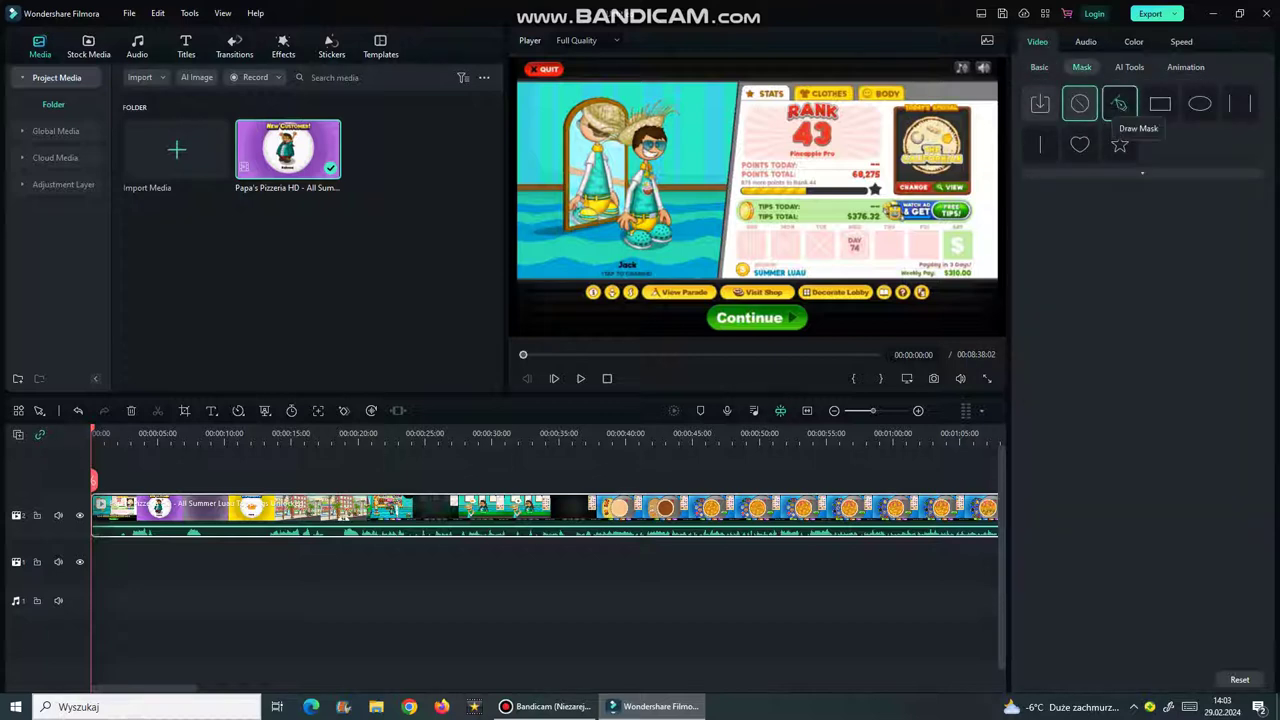
{"action": "left_click", "coordinate": [1120, 104]}
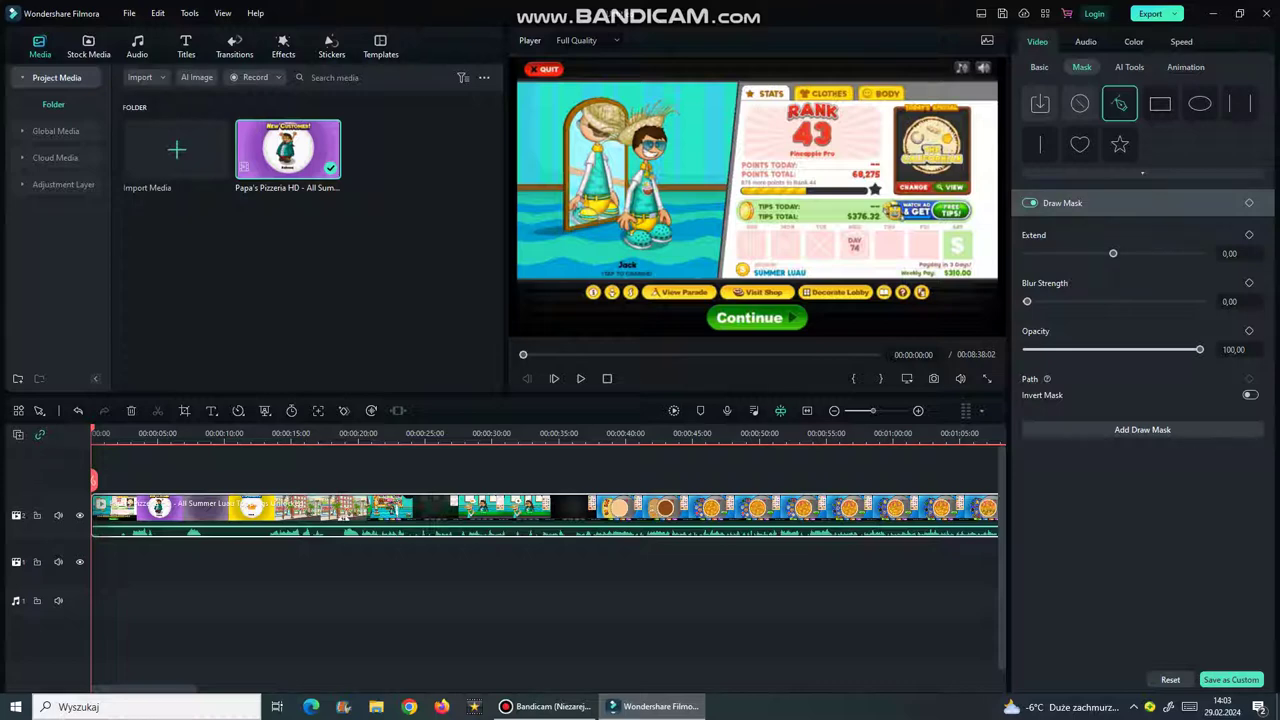
{"action": "left_click", "coordinate": [662, 127]}
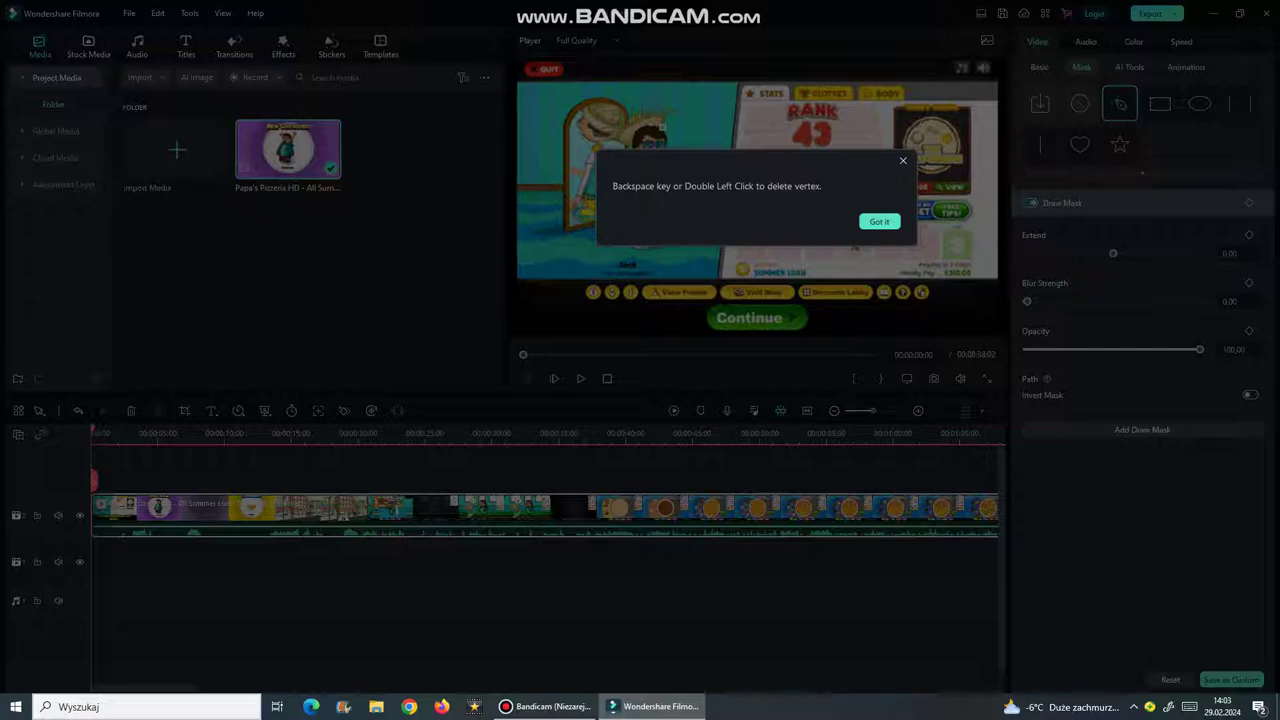
{"action": "left_click", "coordinate": [879, 221]}
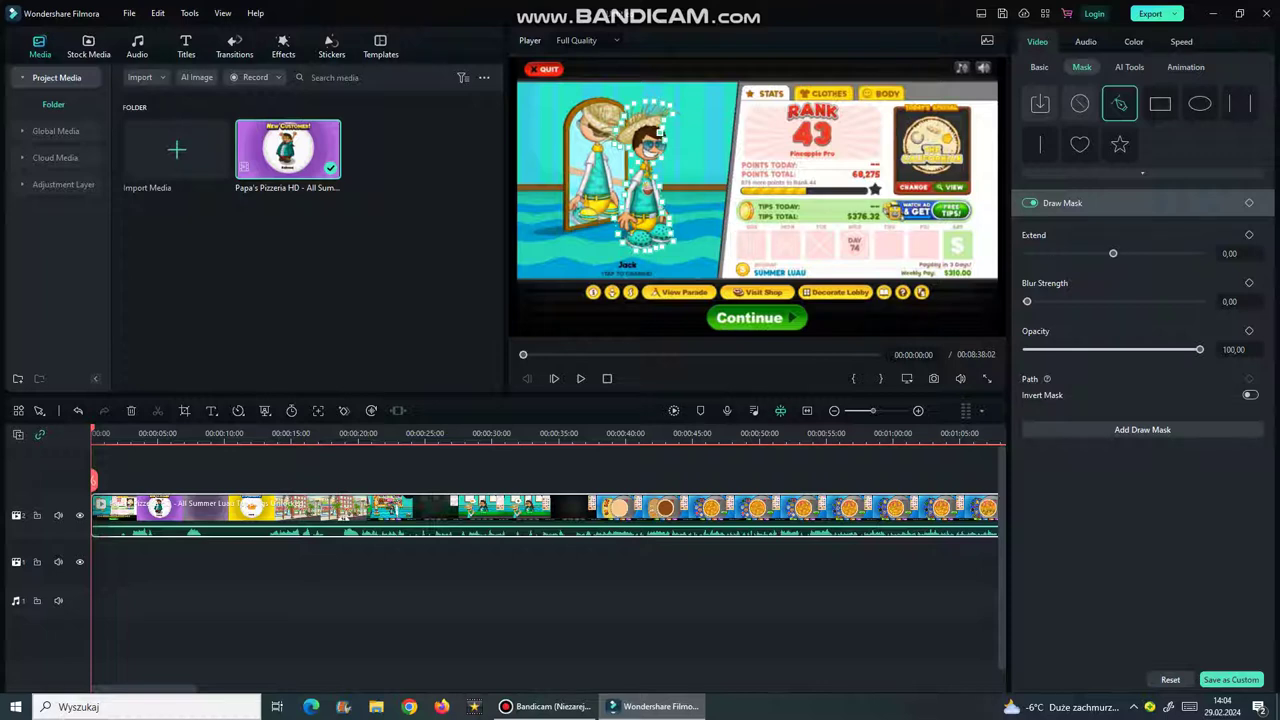
{"action": "left_click", "coordinate": [661, 131]}
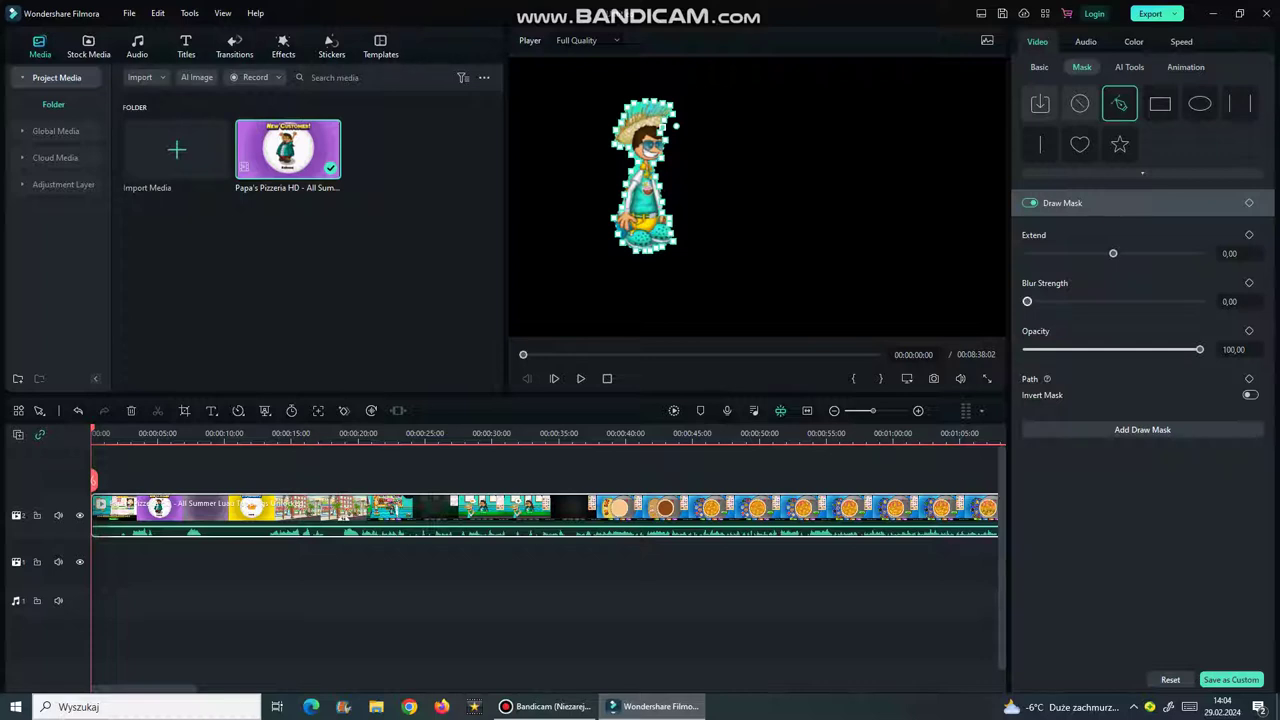
Set the drawn mask's blur strength to 100 and try inverting the mask
{"action": "left_click_drag", "start_coordinate": [1027, 301], "coordinate": [1200, 301]}
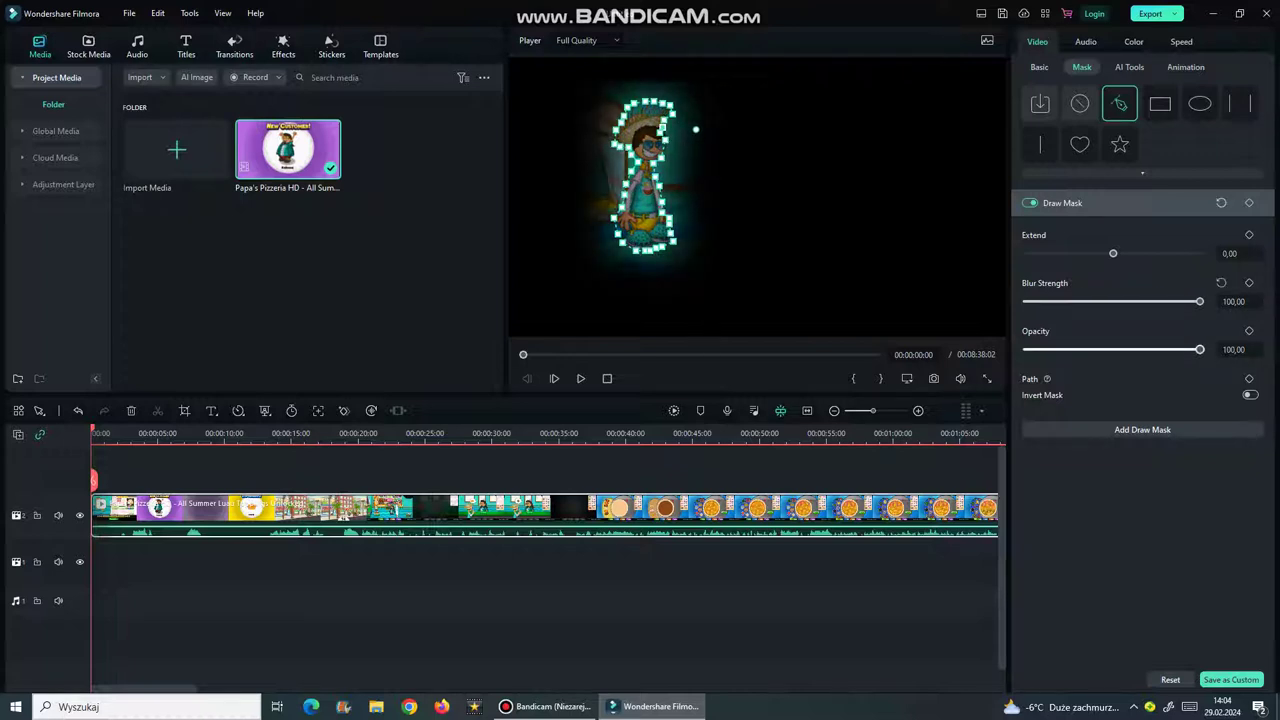
{"action": "mouse_move", "coordinate": [1200, 349]}
{"action": "left_mouse_down"}
{"action": "mouse_move", "coordinate": [1022, 349]}
{"action": "mouse_move", "coordinate": [1200, 349]}
{"action": "left_mouse_up"}
{"action": "left_click", "coordinate": [1250, 395]}
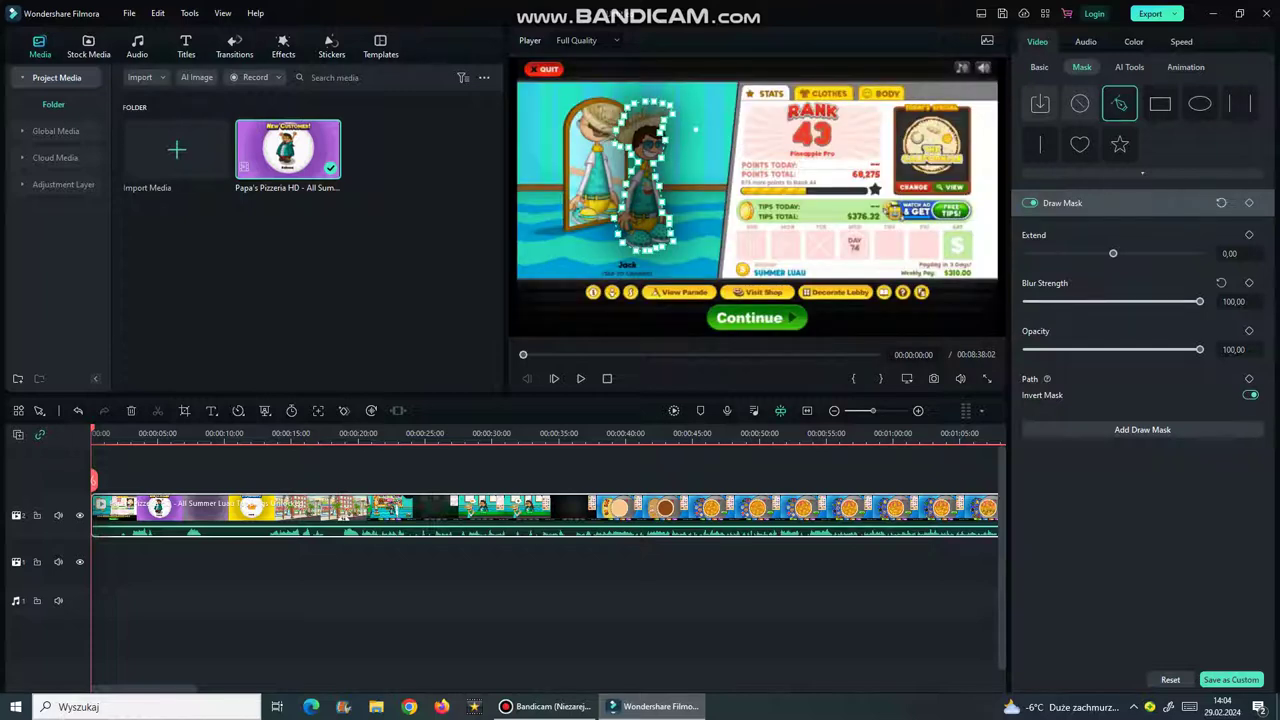
{"action": "left_click", "coordinate": [1250, 395]}
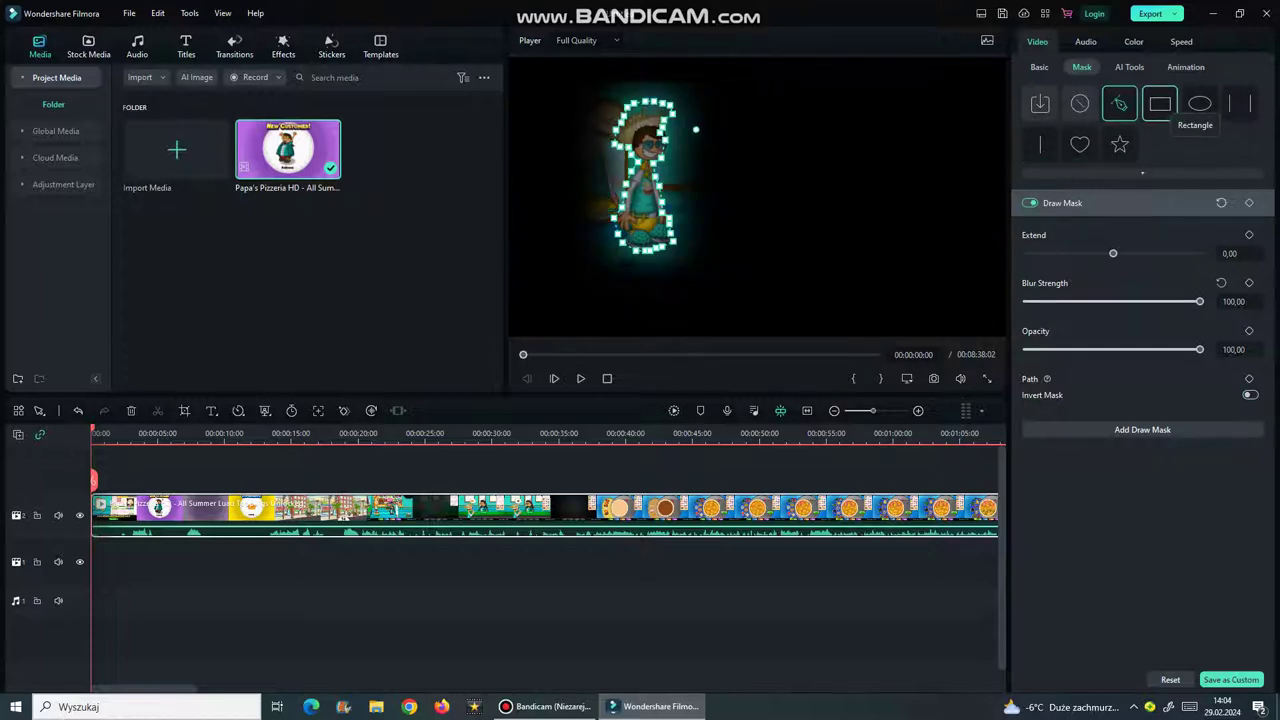
Replace the drawn mask with a rectangle mask and move it over the characters, at about X -378 px, Y 180 px
{"action": "left_click", "coordinate": [1160, 104]}
{"action": "left_click", "coordinate": [703, 357]}
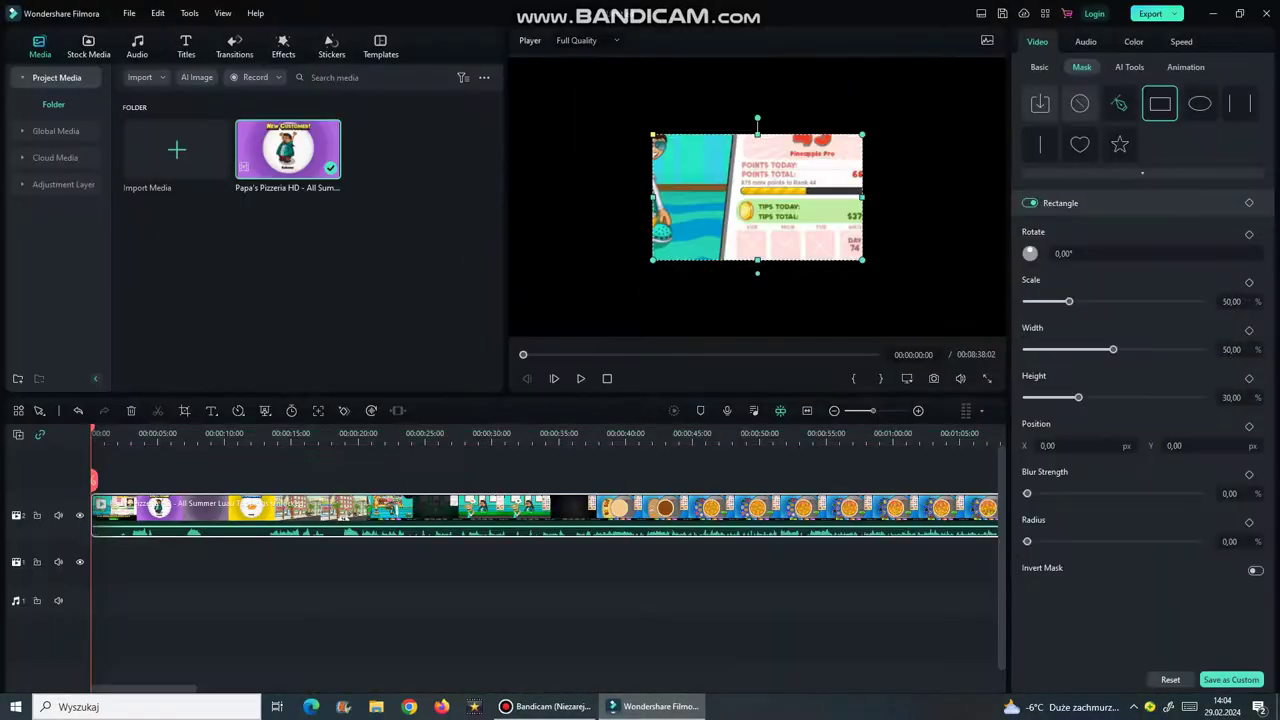
{"action": "left_click_drag", "start_coordinate": [757, 197], "coordinate": [663, 150]}
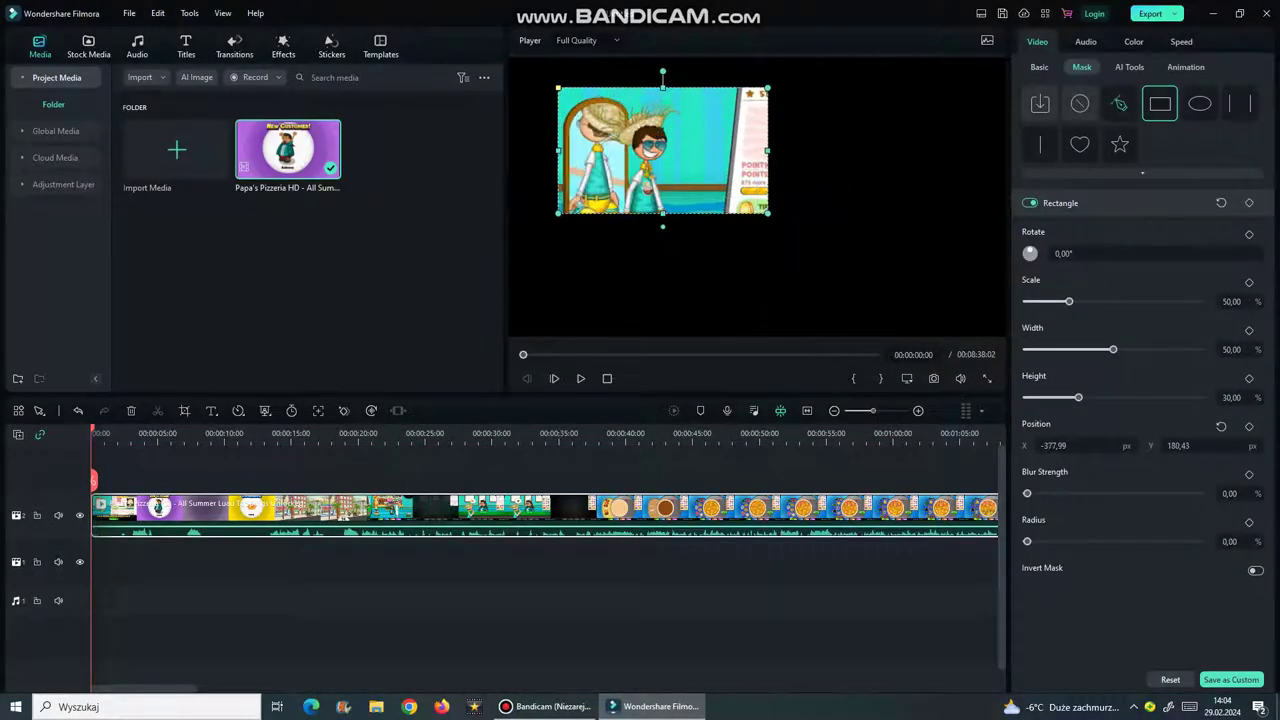
Try the circle mask, and apply a parallel lines mask moved to about X 628 px, Y 150 px
{"action": "left_click", "coordinate": [1200, 104]}
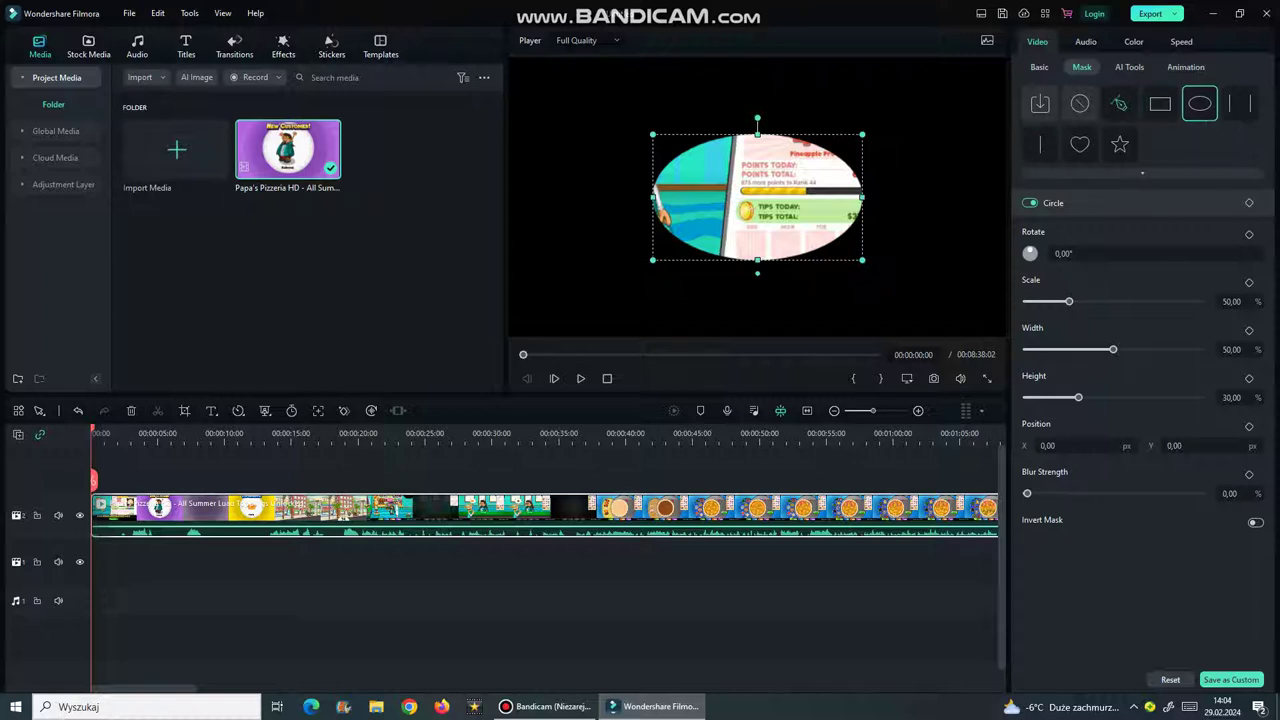
{"action": "left_click", "coordinate": [1240, 104]}
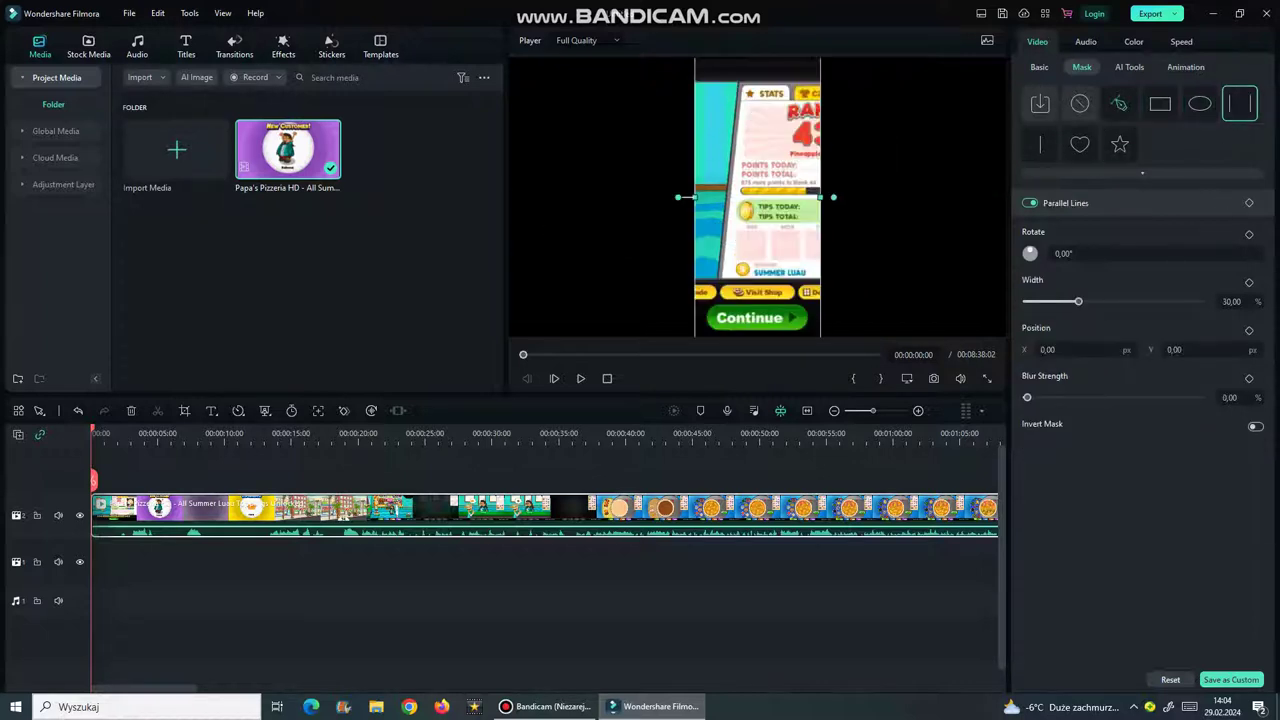
{"action": "left_click_drag", "start_coordinate": [733, 197], "coordinate": [915, 158]}
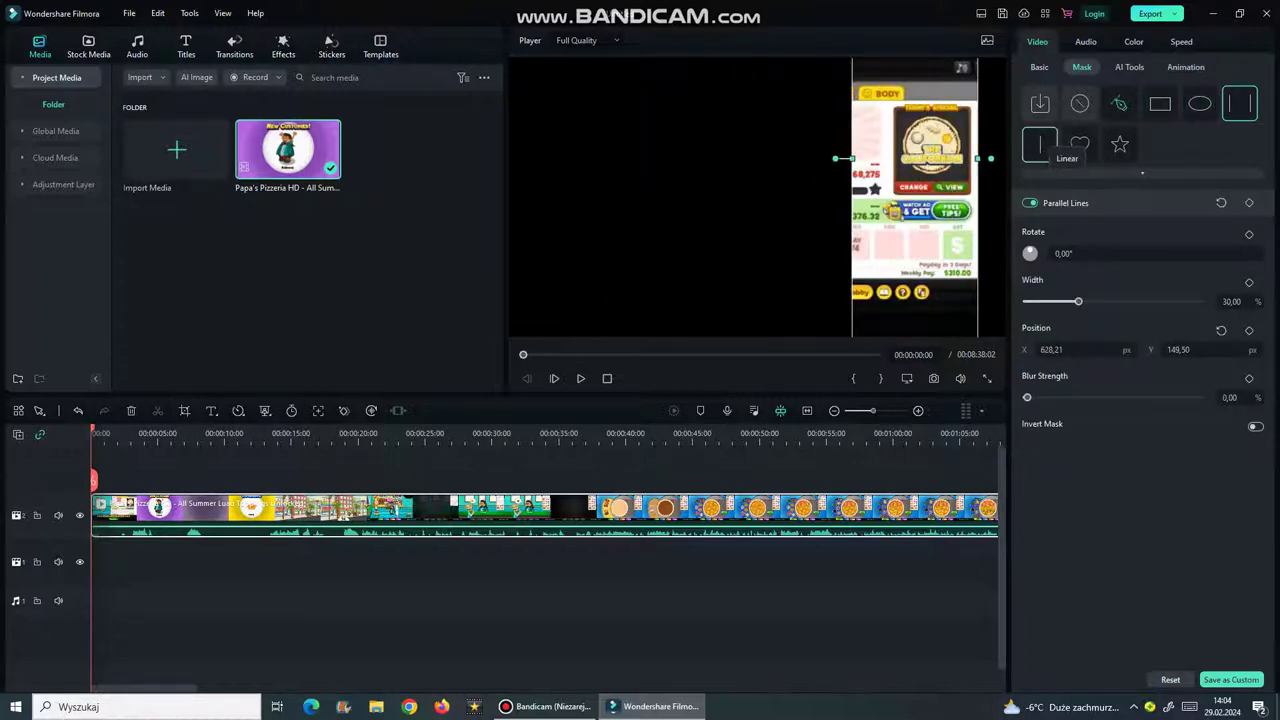
Enable Chroma Key on the clip and choose pink as the key colour
{"action": "left_click", "coordinate": [1129, 67]}
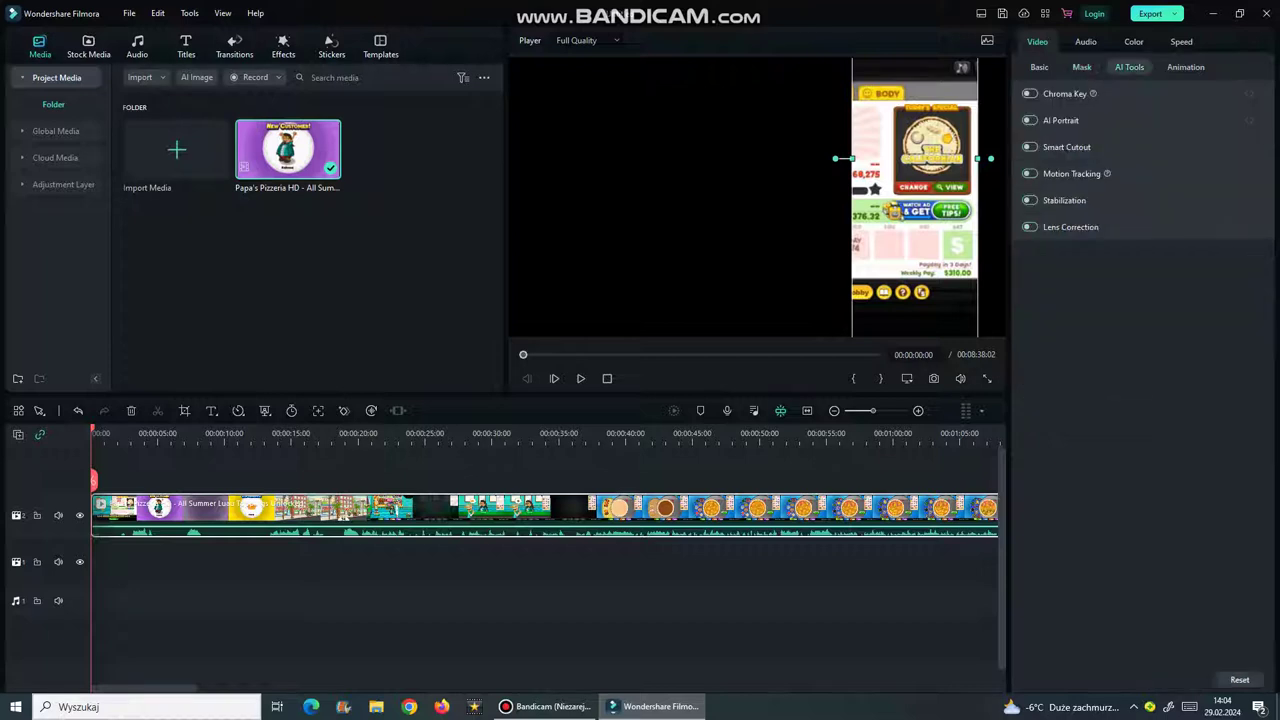
{"action": "left_click", "coordinate": [1105, 94]}
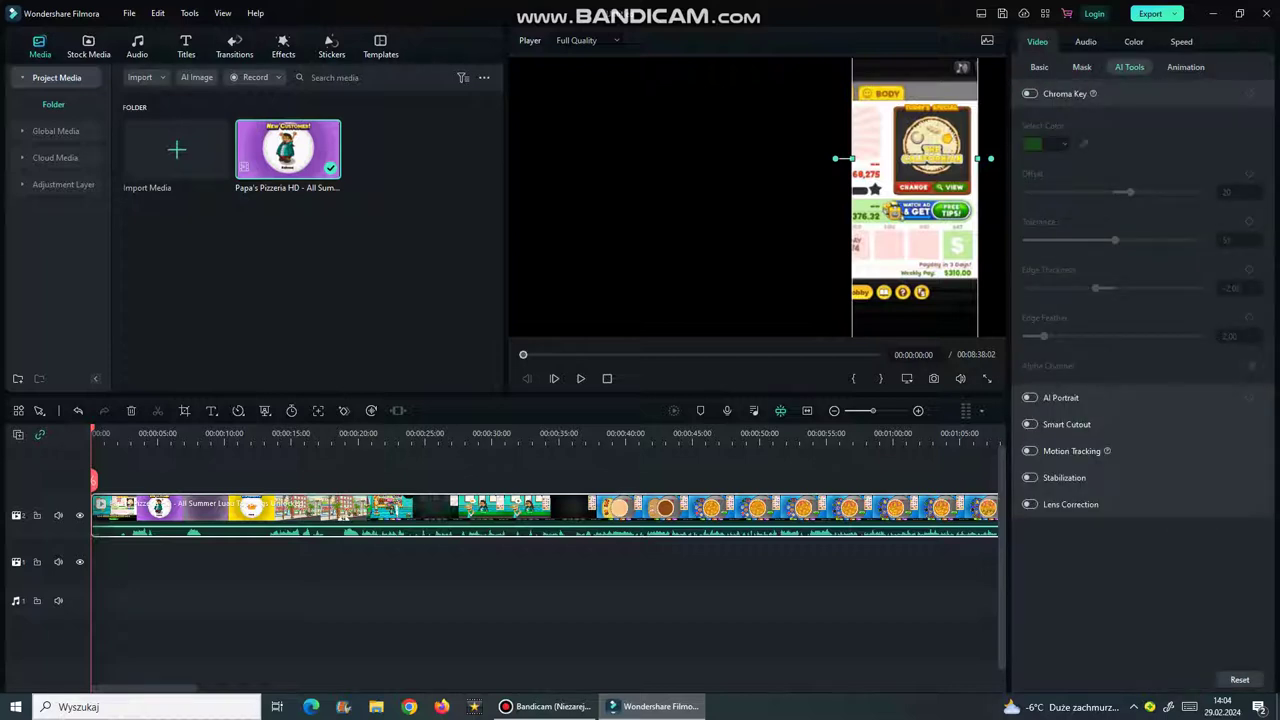
{"action": "left_click", "coordinate": [1030, 94]}
{"action": "left_click", "coordinate": [1064, 144]}
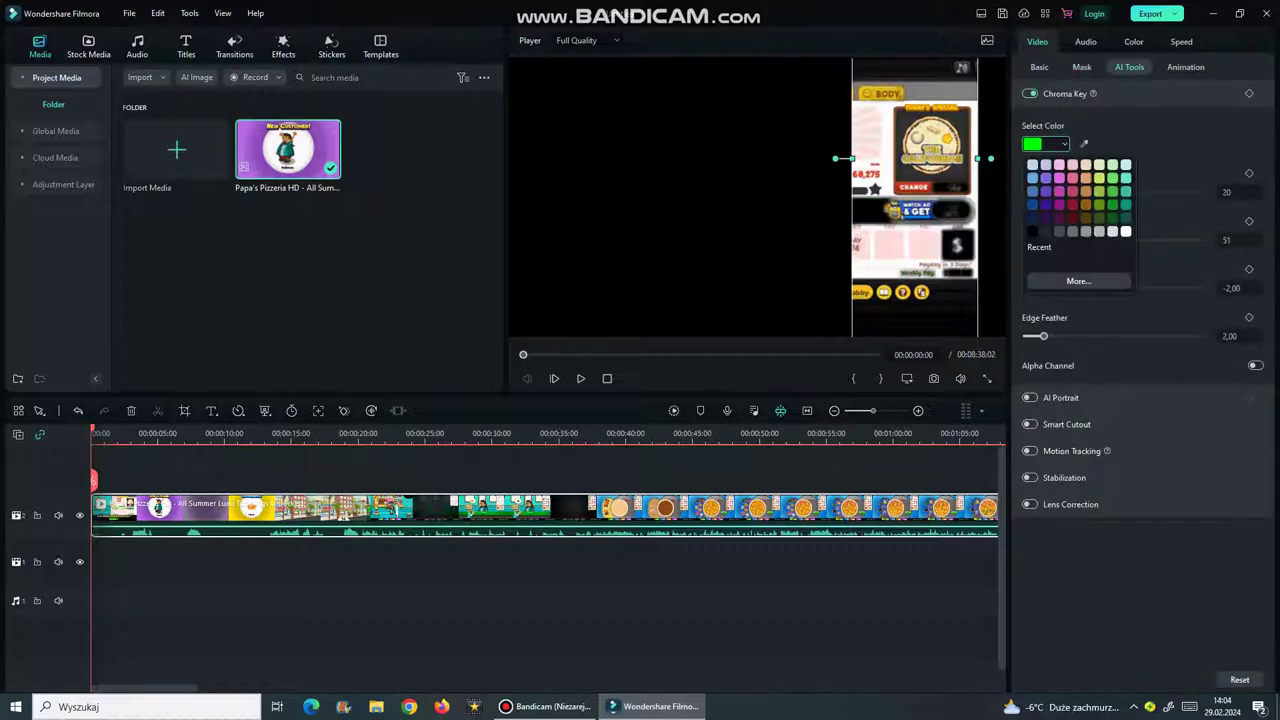
{"action": "left_click", "coordinate": [1119, 192]}
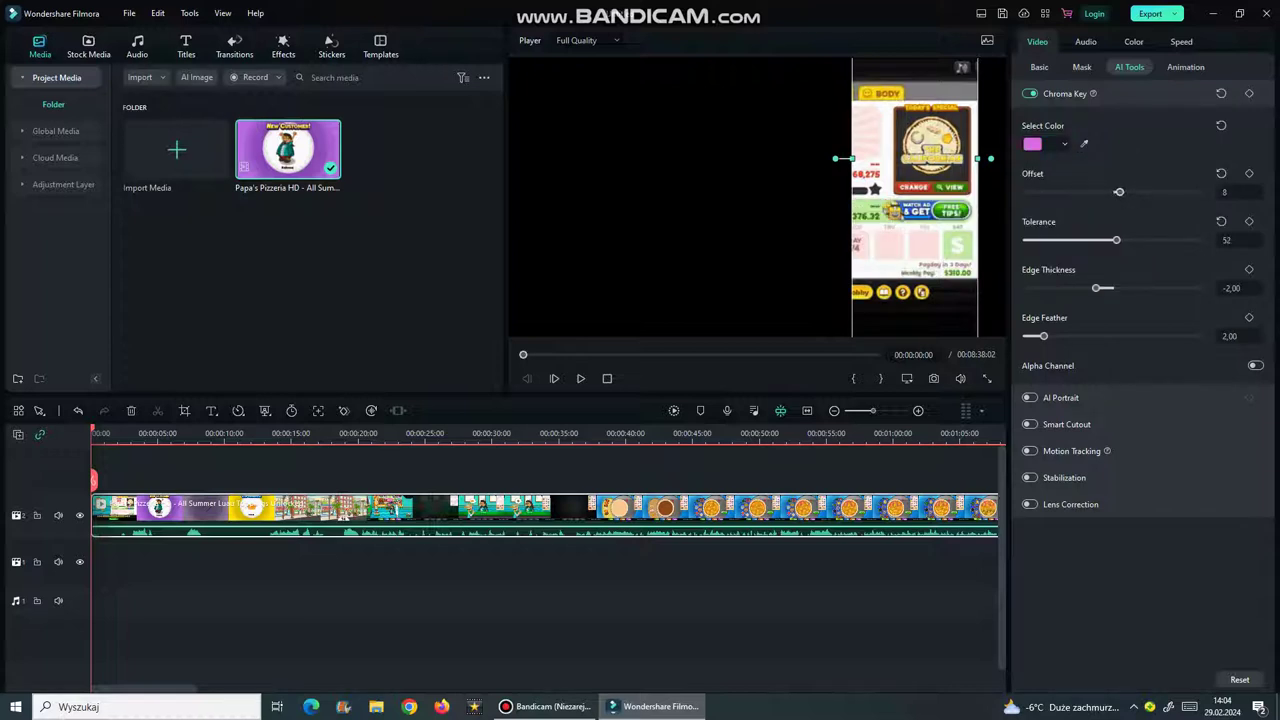
Set the Chroma Key offset and tolerance to 100, edge thickness to 10 and edge feather to 0
{"action": "left_click_drag", "start_coordinate": [1119, 191], "coordinate": [1200, 191]}
{"action": "left_click_drag", "start_coordinate": [1116, 240], "coordinate": [1200, 240]}
{"action": "left_click_drag", "start_coordinate": [1096, 288], "coordinate": [1200, 288]}
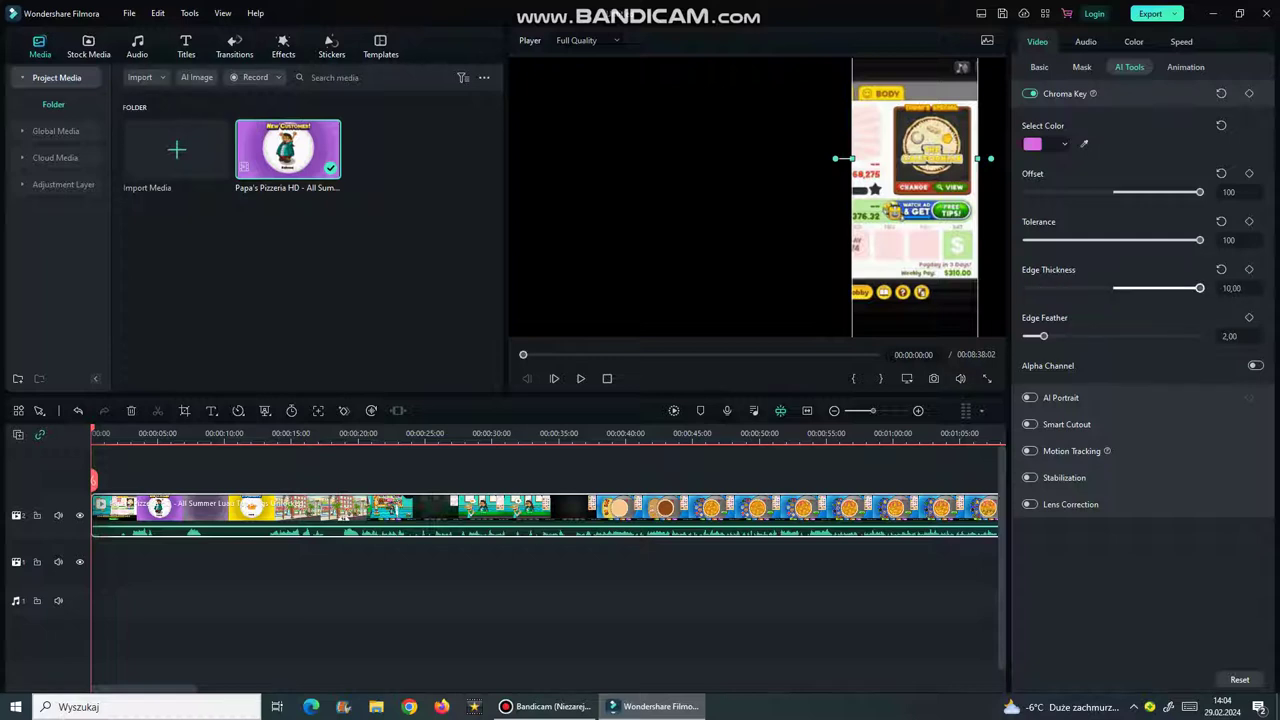
{"action": "mouse_move", "coordinate": [1043, 336]}
{"action": "left_mouse_down"}
{"action": "mouse_move", "coordinate": [1200, 336]}
{"action": "mouse_move", "coordinate": [1027, 336]}
{"action": "left_mouse_up"}
Look over the AI Portrait settings and the preset animations for the clip
{"action": "left_click", "coordinate": [1066, 398]}
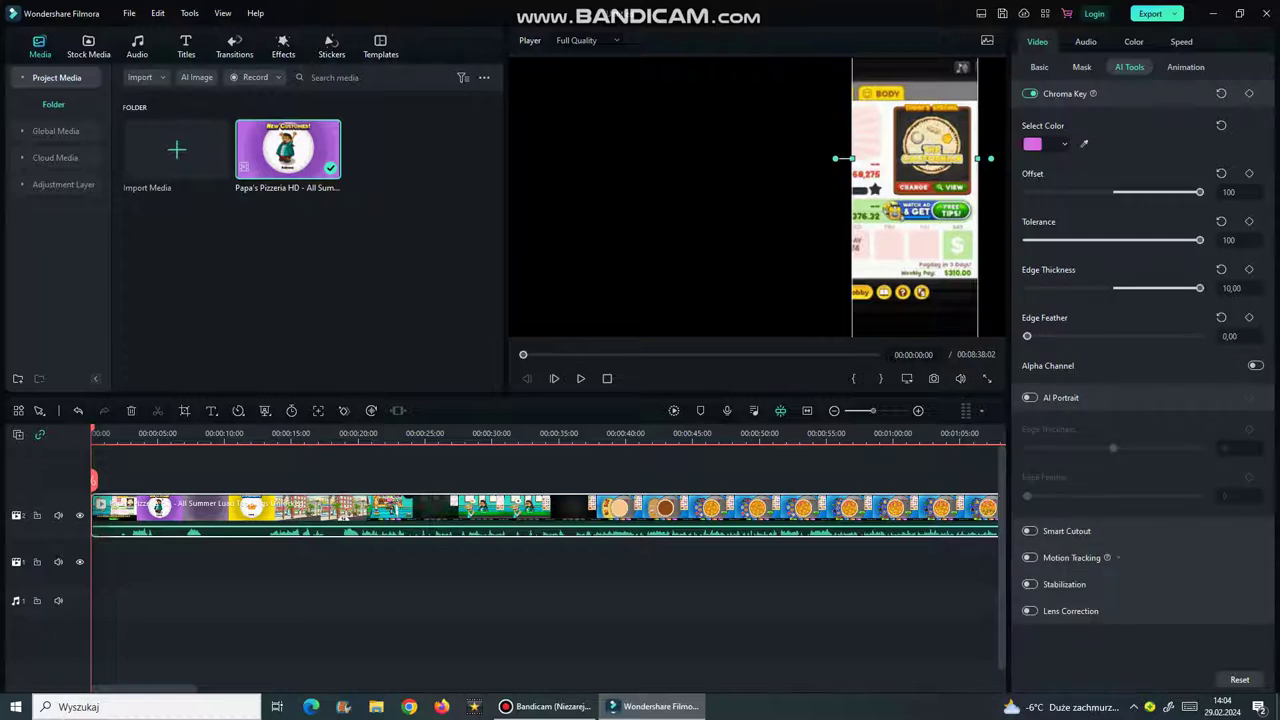
{"action": "left_click", "coordinate": [1066, 398]}
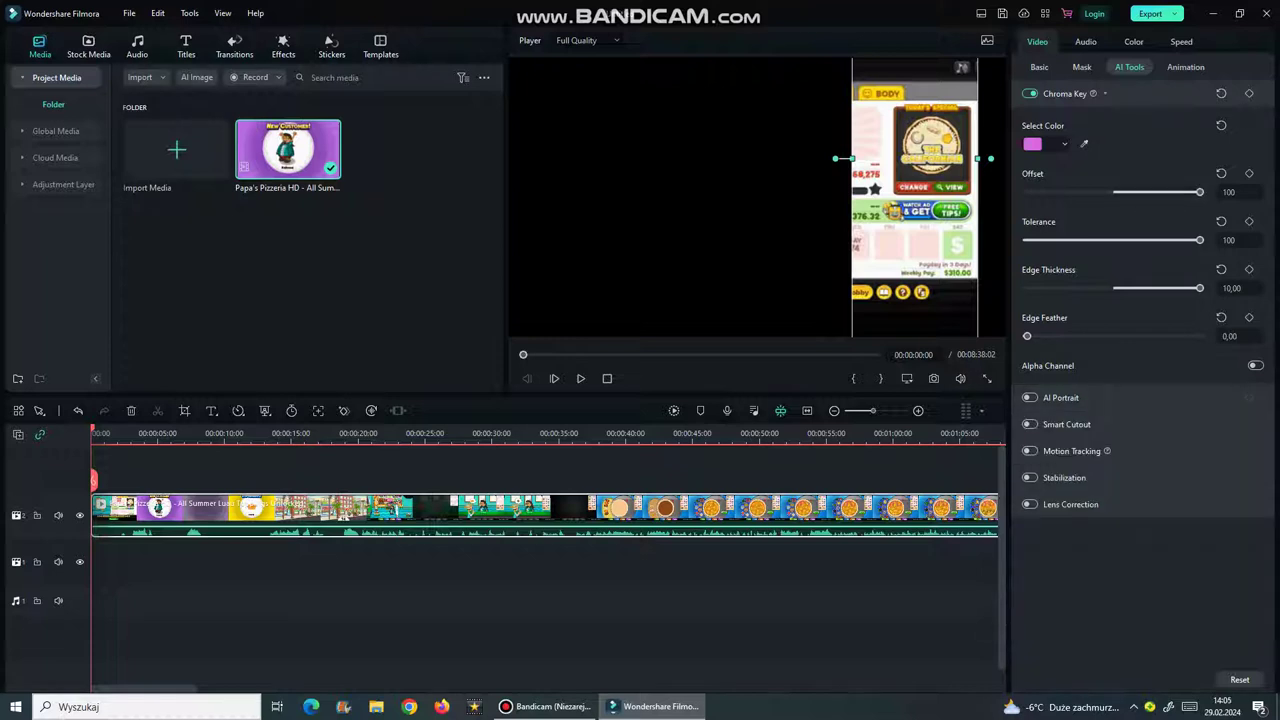
{"action": "left_click", "coordinate": [1185, 67]}
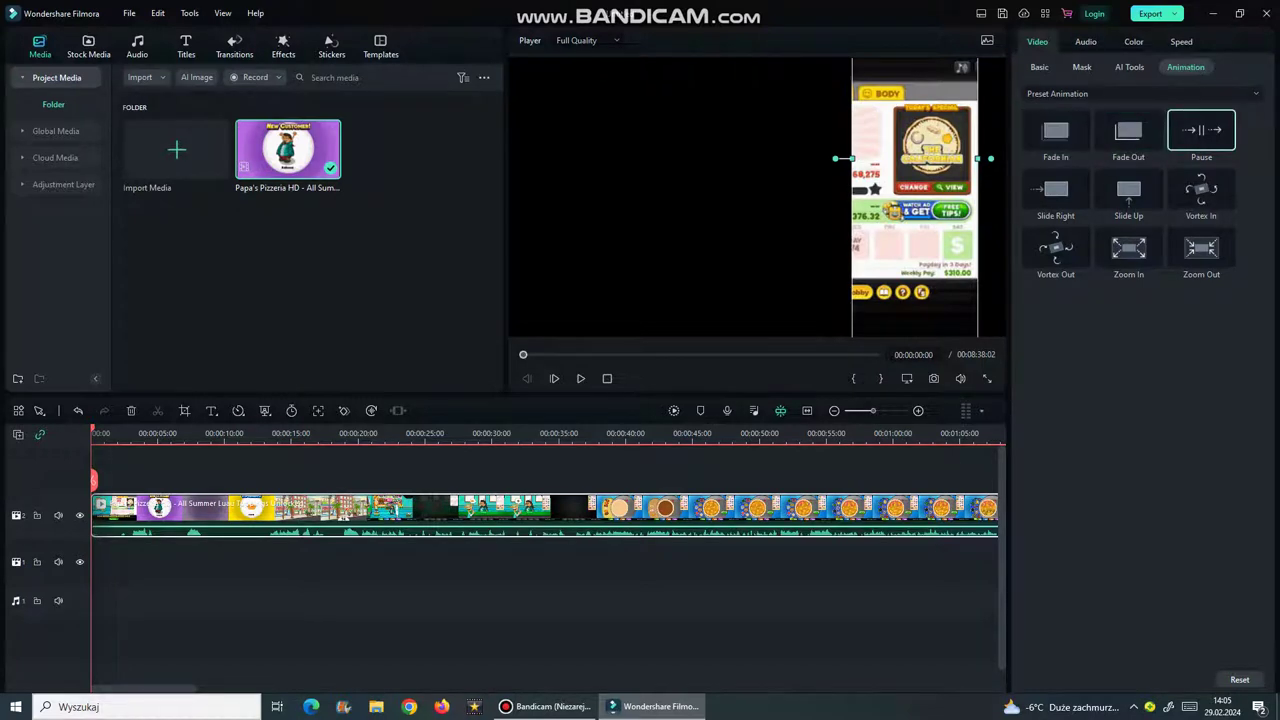
Set the clip's audio volume to 12 dB, sound balance to about 69 and fade-in to the maximum of 518.08 s
{"action": "left_click", "coordinate": [1086, 42]}
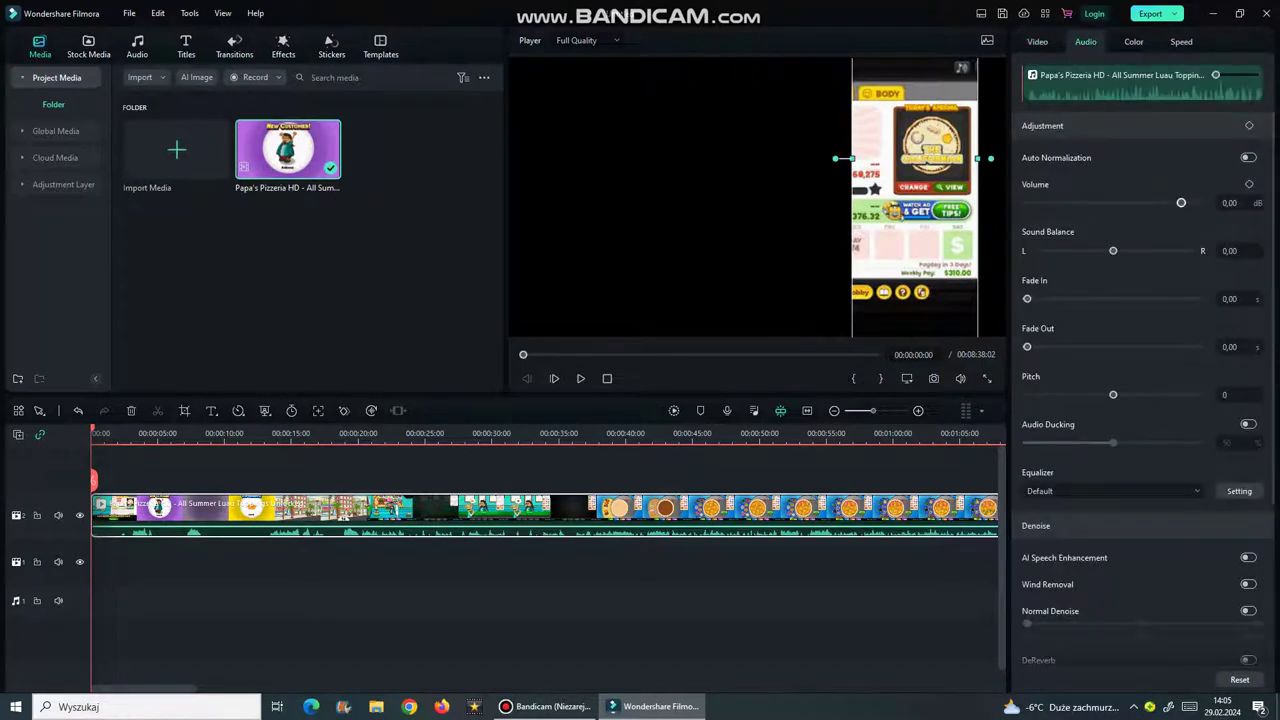
{"action": "left_click_drag", "start_coordinate": [1181, 203], "coordinate": [1199, 203]}
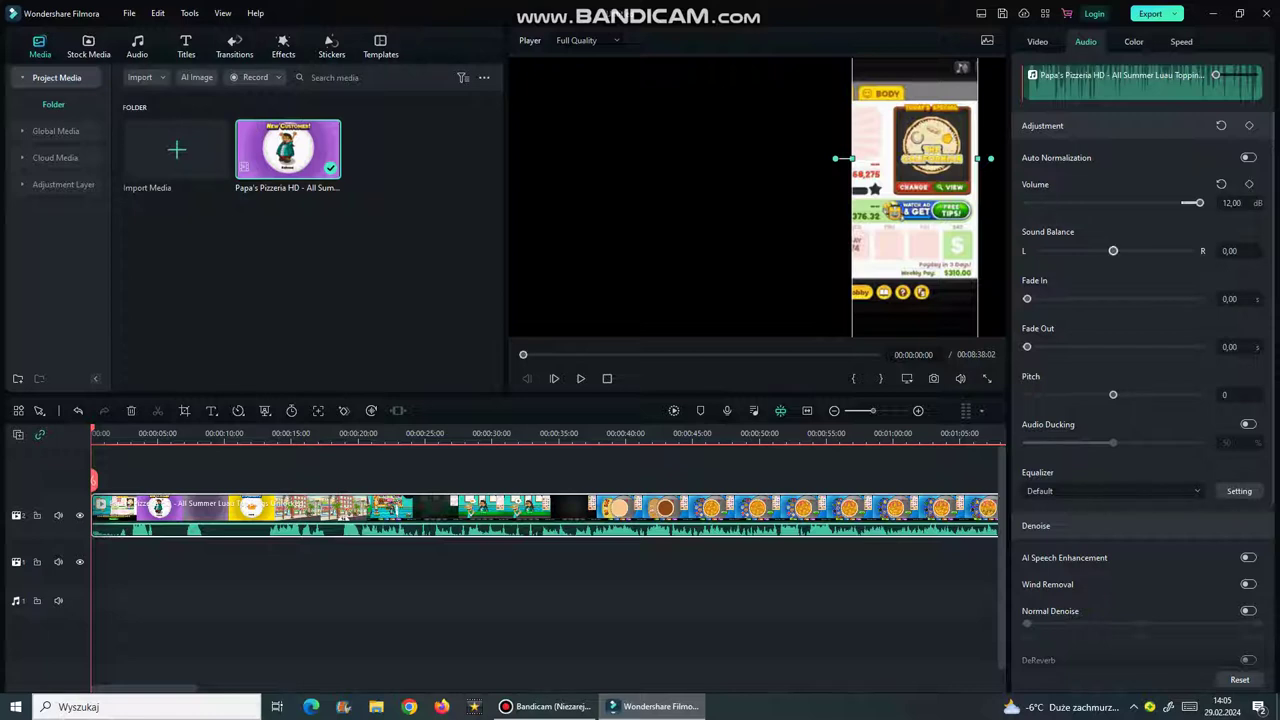
{"action": "left_click_drag", "start_coordinate": [1113, 251], "coordinate": [1162, 251]}
{"action": "left_click_drag", "start_coordinate": [1027, 299], "coordinate": [1199, 299]}
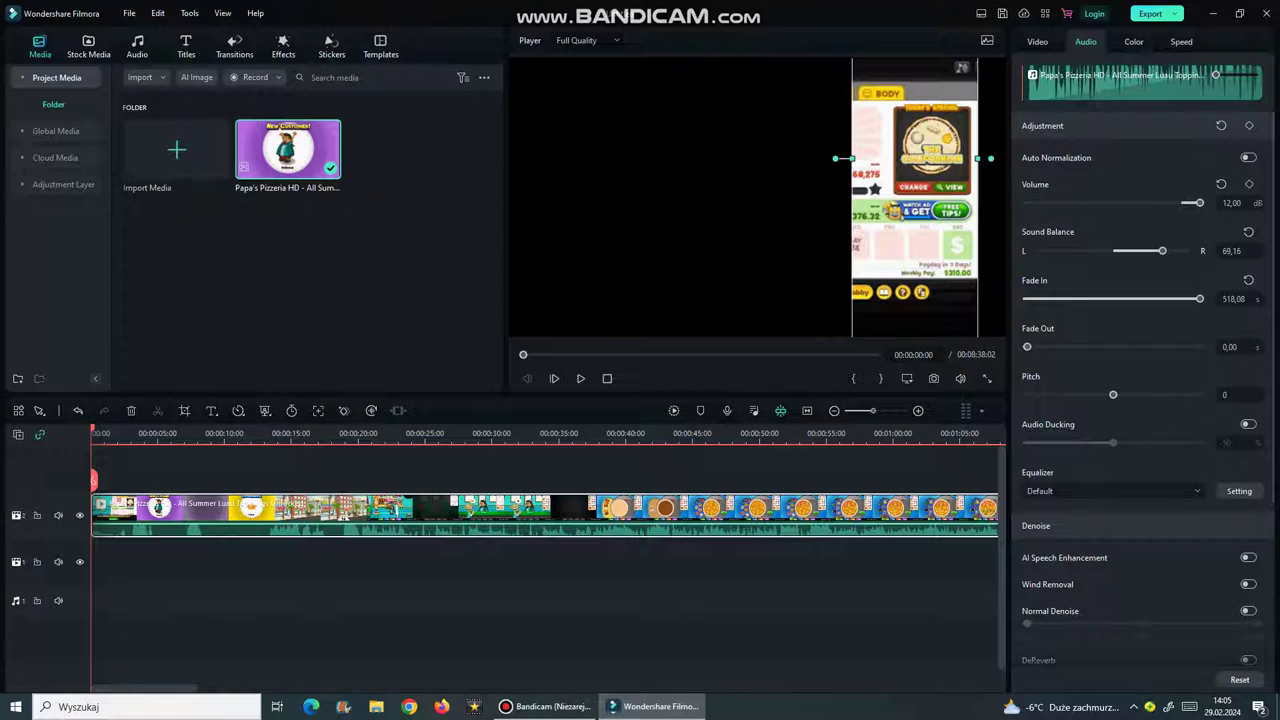
Examine the remaining audio and denoise settings and the basic colour settings, leaving the tint at its default
{"action": "scroll", "coordinate": [1143, 389], "scroll_direction": "down", "scroll_amount": 2}
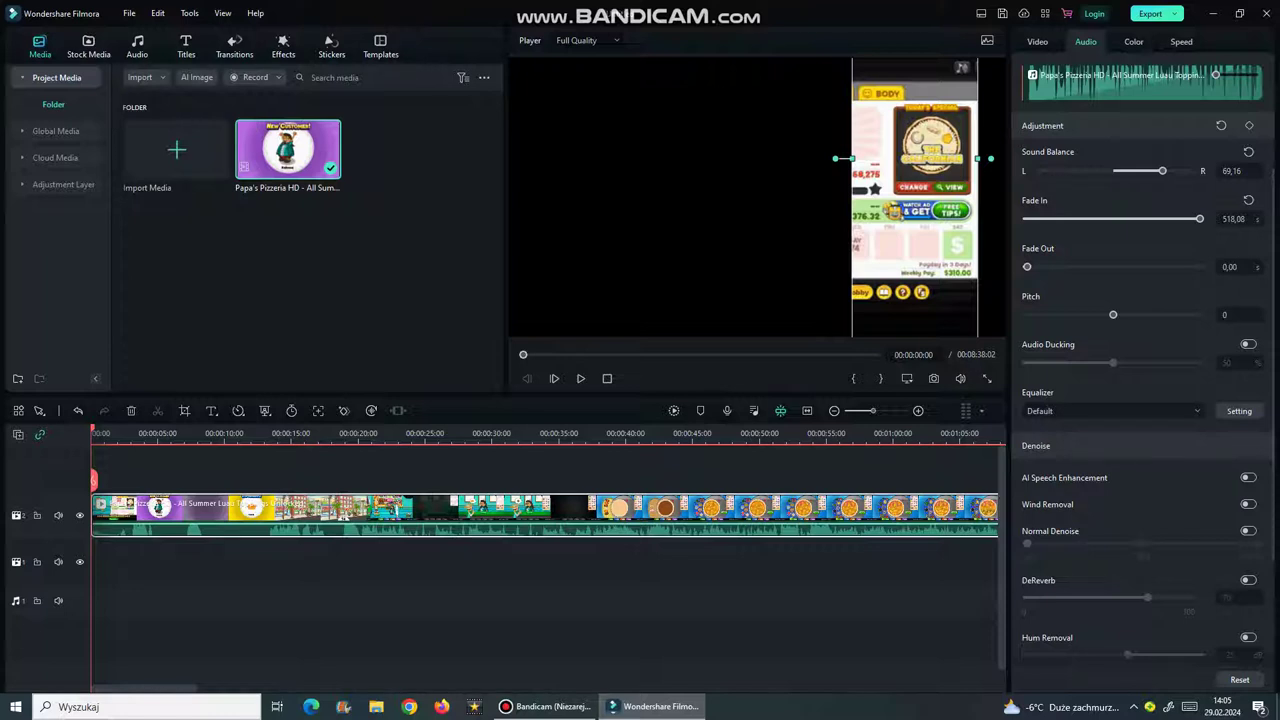
{"action": "scroll", "coordinate": [1143, 404], "scroll_direction": "down", "scroll_amount": 1}
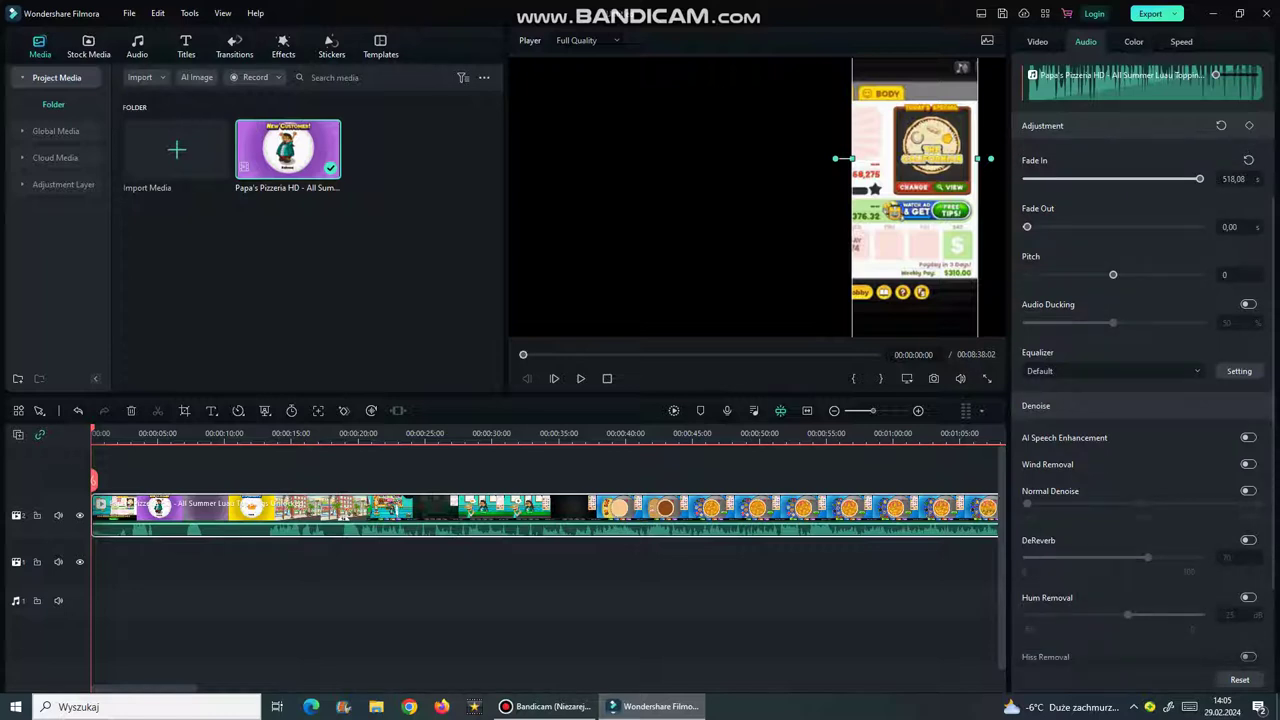
{"action": "scroll", "coordinate": [1143, 400], "scroll_direction": "down", "scroll_amount": 3}
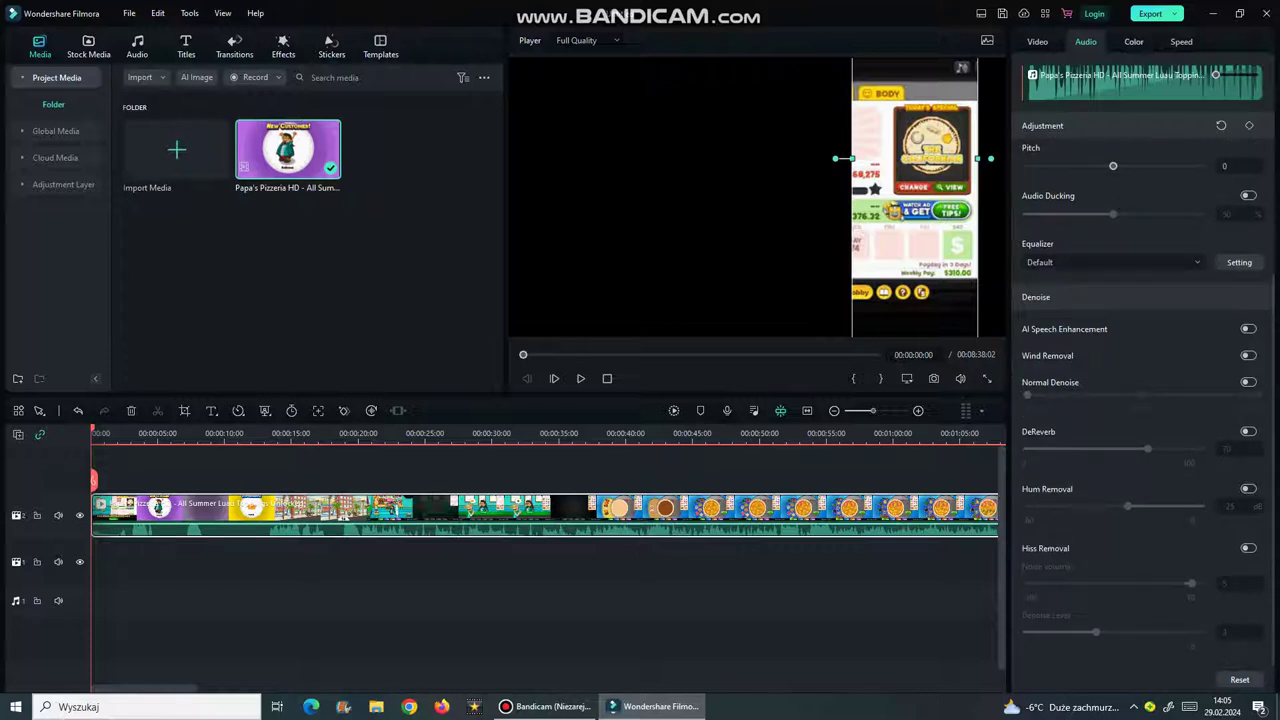
{"action": "left_click", "coordinate": [1133, 42]}
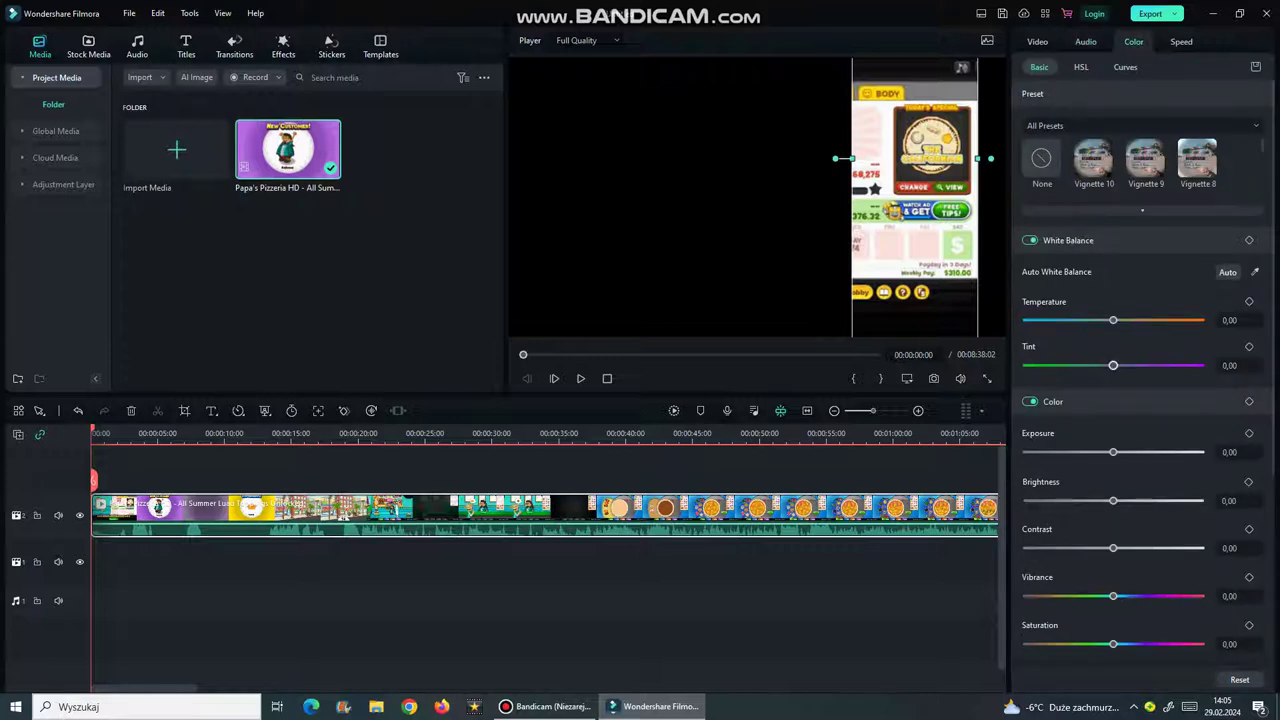
{"action": "mouse_move", "coordinate": [1113, 366]}
{"action": "left_mouse_down"}
{"action": "mouse_move", "coordinate": [1201, 366]}
{"action": "mouse_move", "coordinate": [1098, 366]}
{"action": "mouse_move", "coordinate": [1111, 365]}
{"action": "left_mouse_up"}
{"action": "left_click", "coordinate": [1221, 346]}
{"action": "scroll", "coordinate": [1113, 452], "scroll_direction": "down", "scroll_amount": 5}
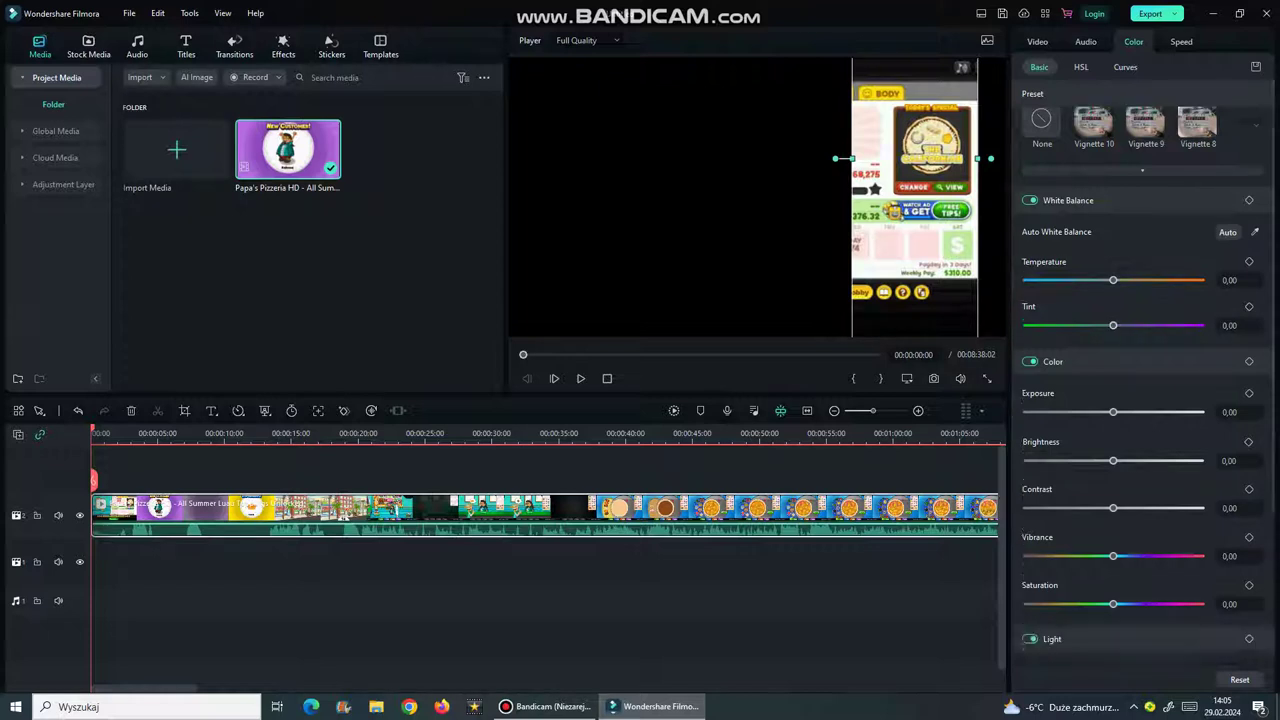
{"action": "scroll", "coordinate": [1140, 380], "scroll_direction": "down", "scroll_amount": 1}
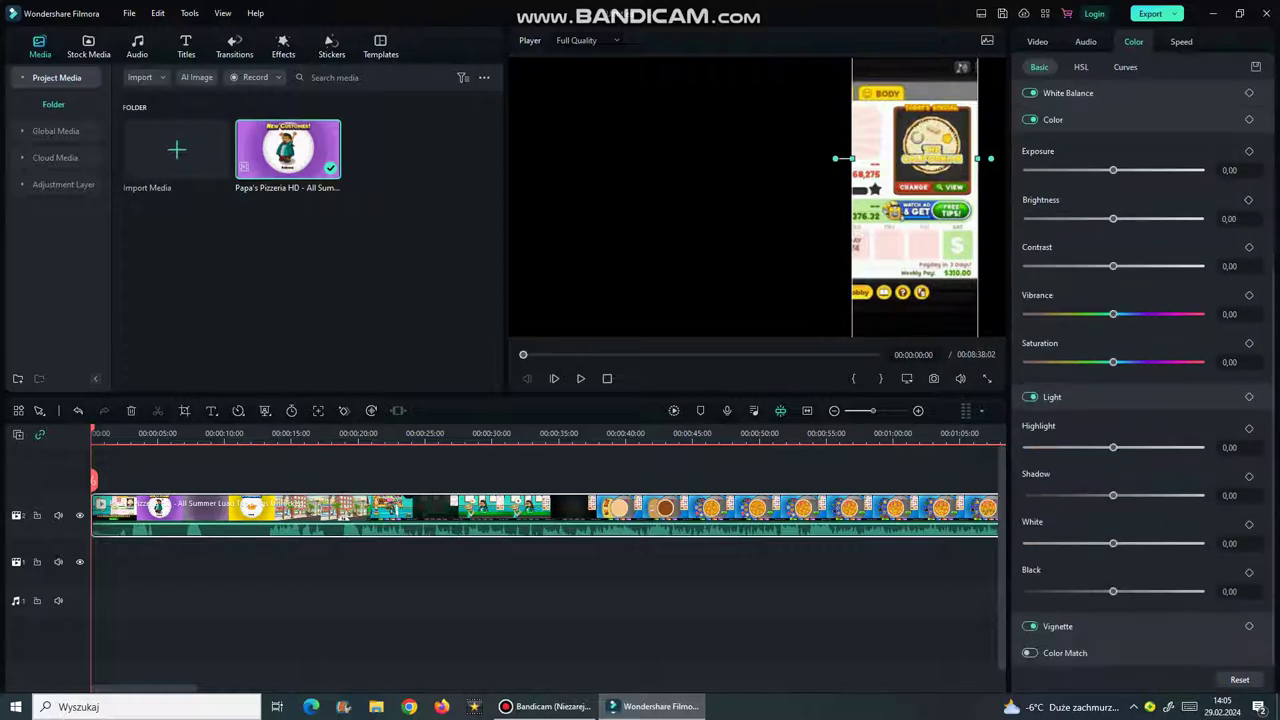
{"action": "scroll", "coordinate": [1140, 380], "scroll_direction": "up", "scroll_amount": 4}
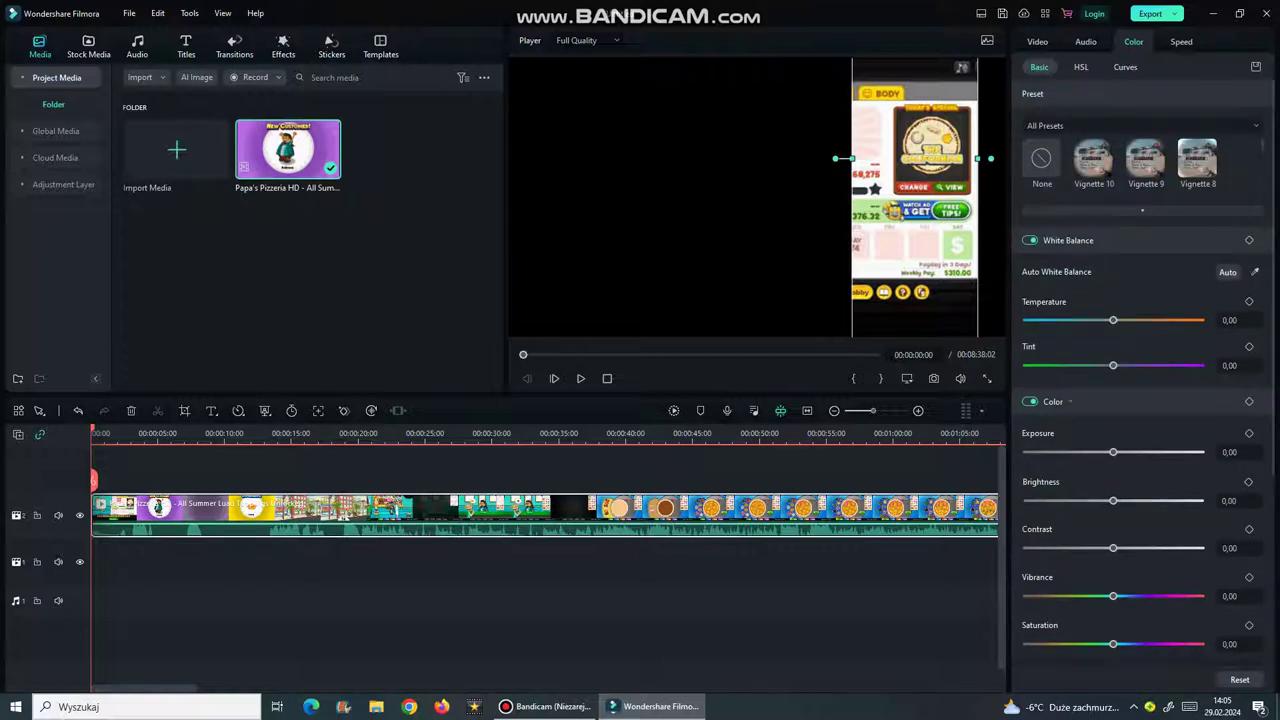
Set the HSL hue of the red range to 100 and select the green range
{"action": "left_click", "coordinate": [1081, 67]}
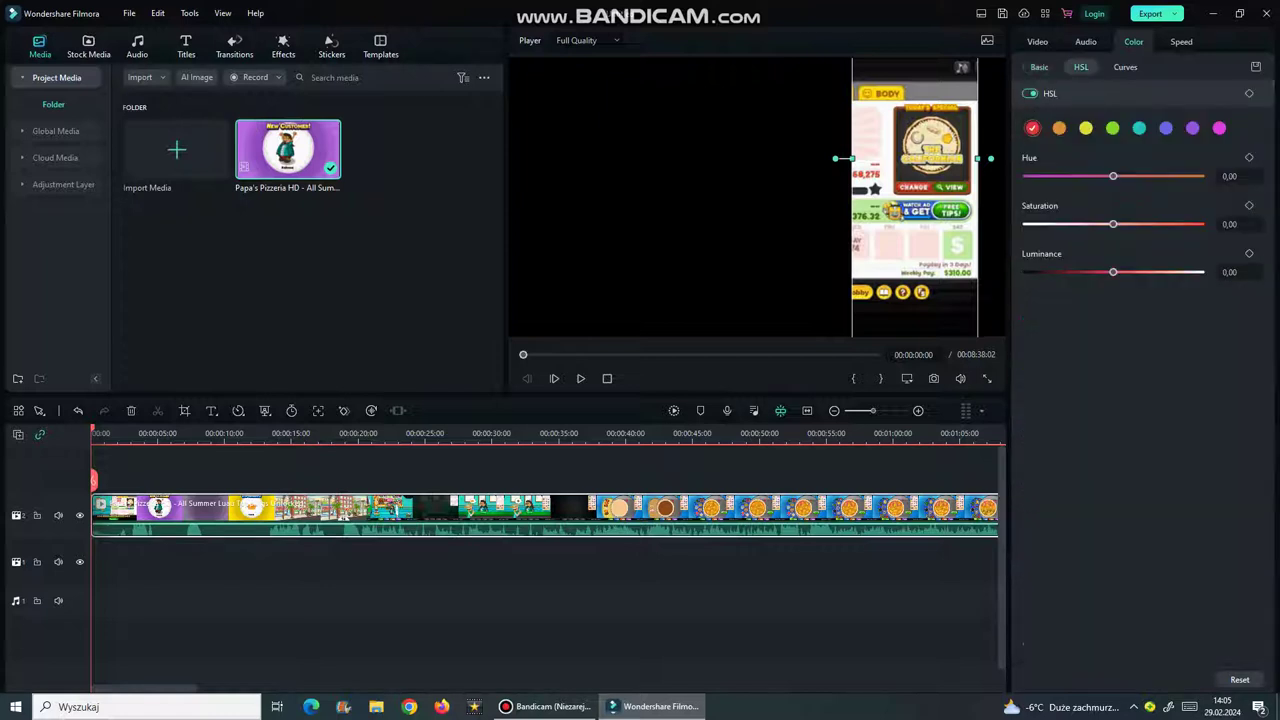
{"action": "left_click_drag", "start_coordinate": [1113, 176], "coordinate": [1200, 176]}
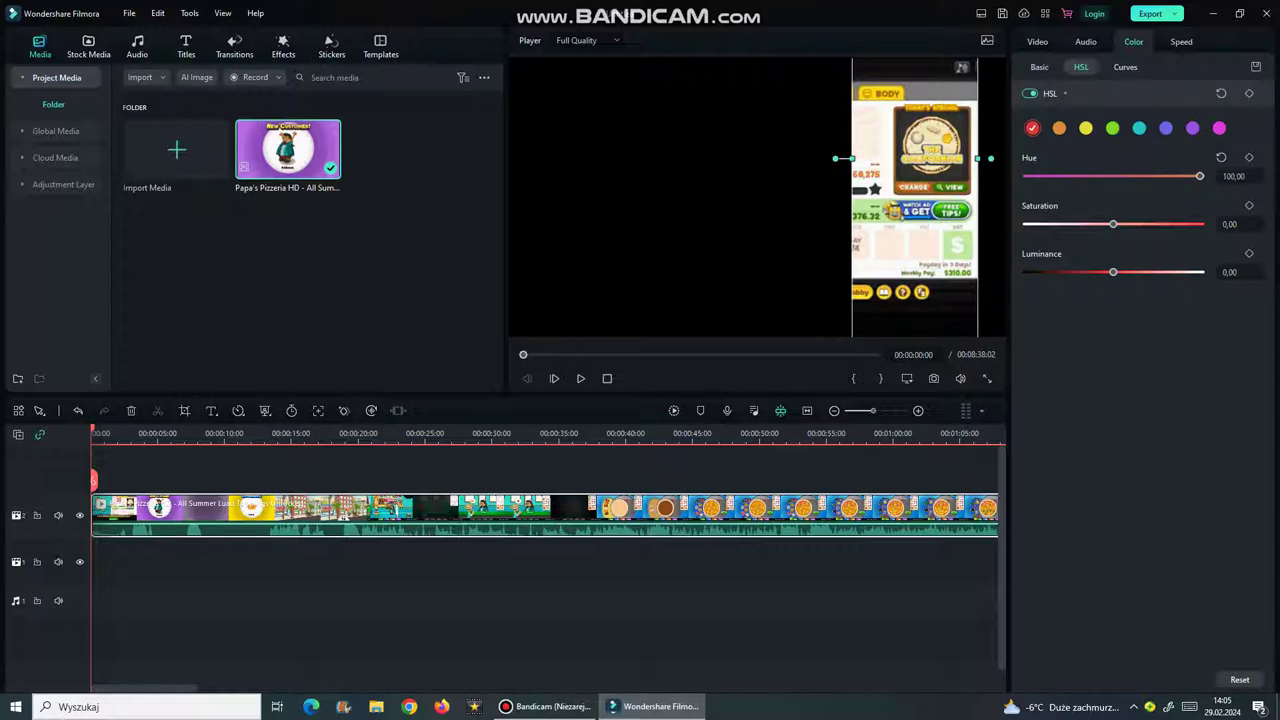
{"action": "left_click", "coordinate": [1112, 128]}
Pull the clip's overall colour curve strongly down towards the shadows and bow the blue curve upward at its middle
{"action": "left_click_drag", "start_coordinate": [1113, 176], "coordinate": [1207, 378]}
{"action": "left_click", "coordinate": [1125, 67]}
{"action": "left_click", "coordinate": [1097, 126]}
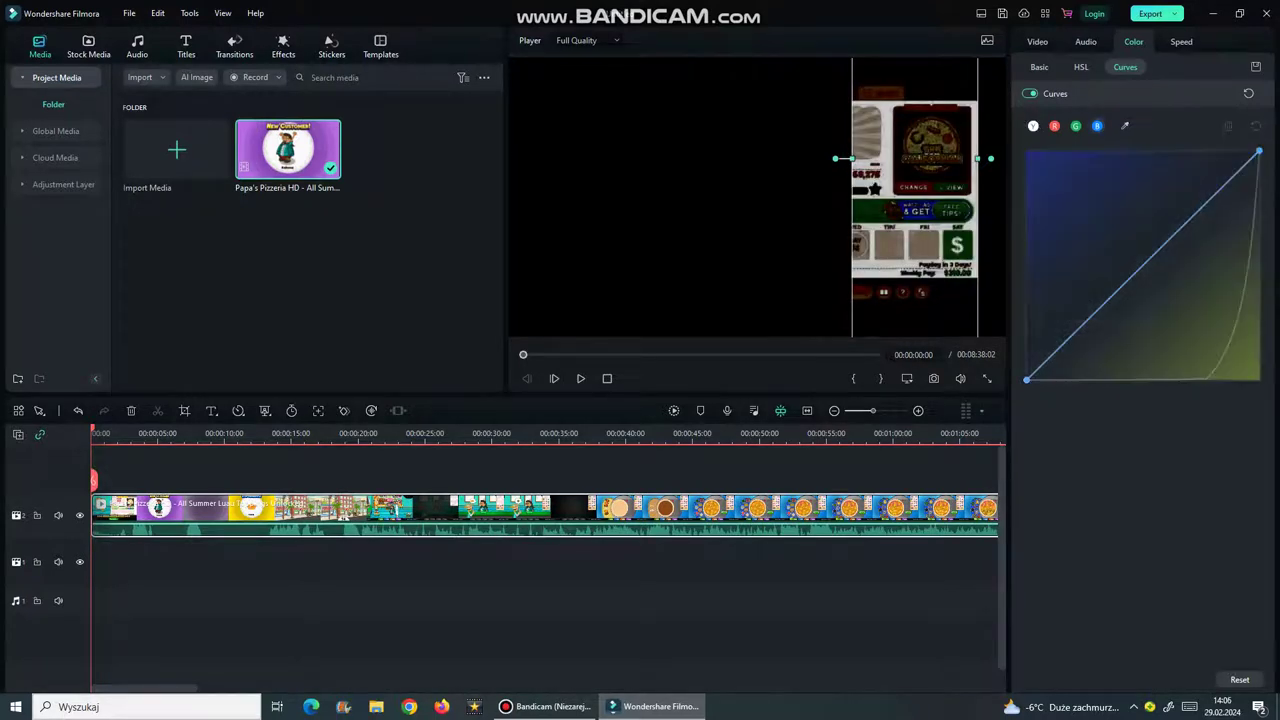
{"action": "left_click_drag", "start_coordinate": [1158, 250], "coordinate": [1120, 201]}
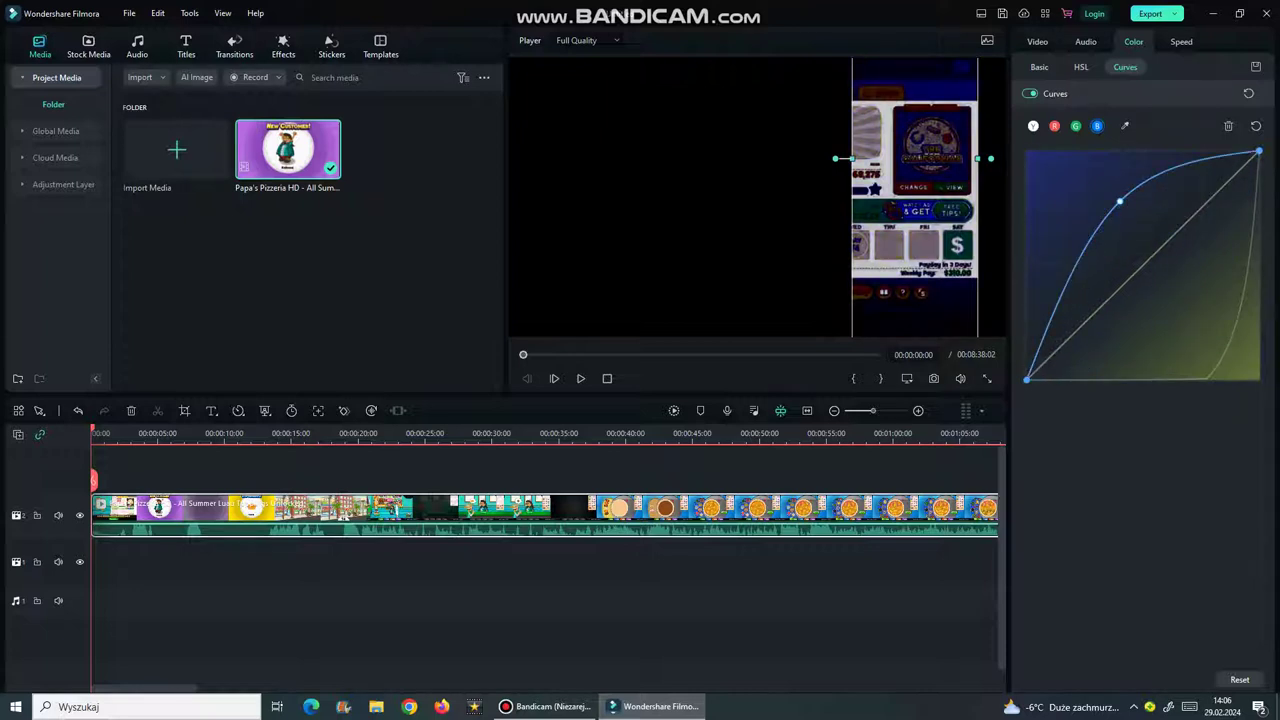
Set the clip's uniform speed to about 6.48 and preview the first few seconds
{"action": "left_click", "coordinate": [1181, 42]}
{"action": "left_click_drag", "start_coordinate": [1070, 107], "coordinate": [1137, 106]}
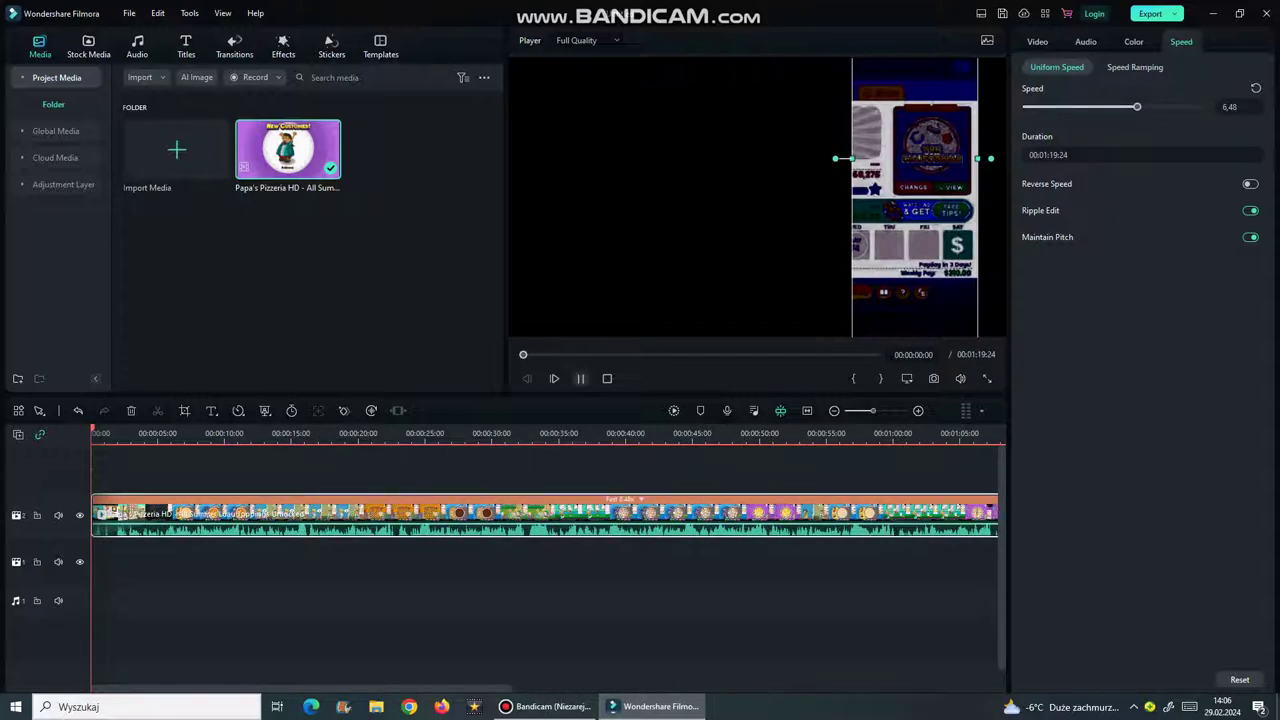
{"action": "left_click", "coordinate": [580, 378]}
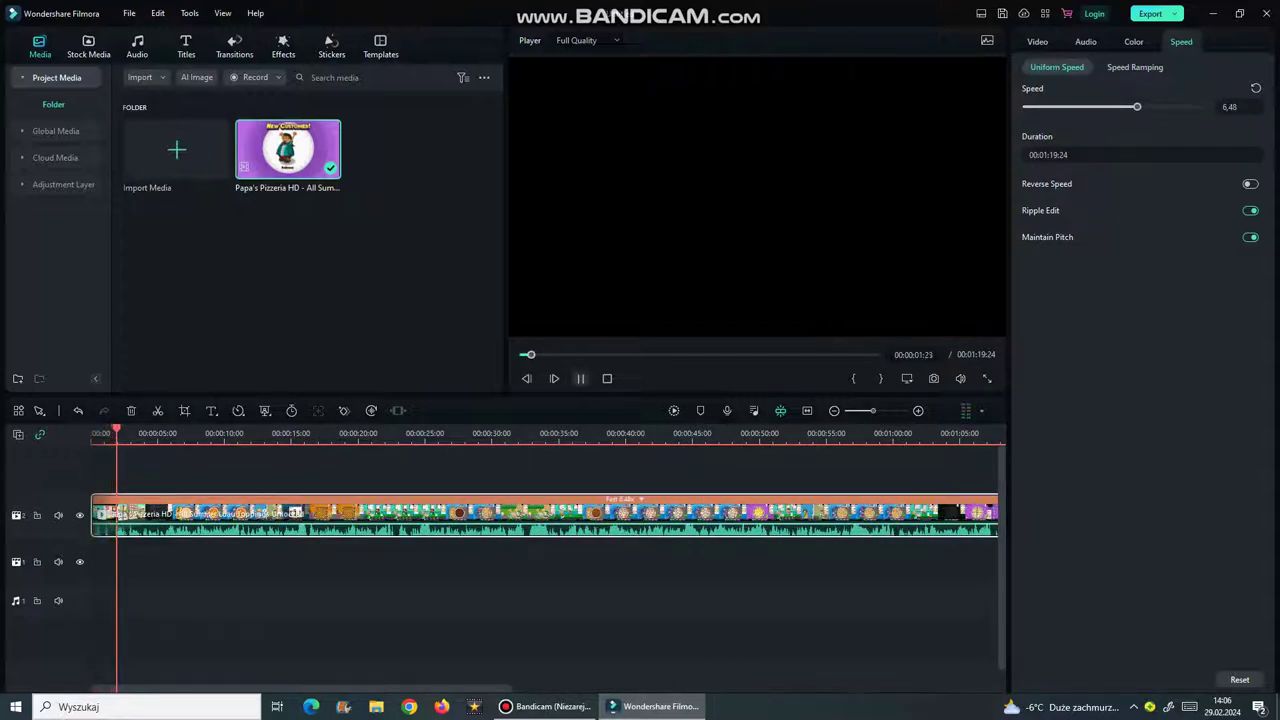
{"action": "left_click", "coordinate": [580, 378]}
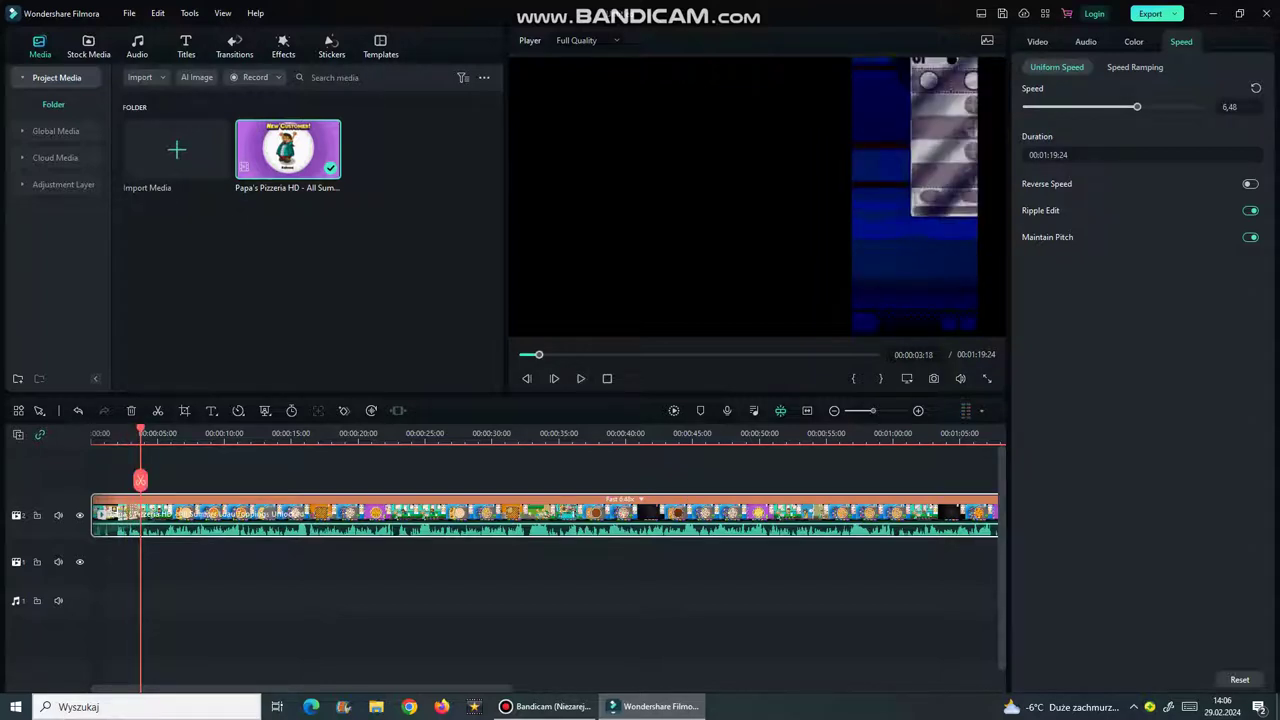
Turn on reverse speed for the clip, preview a few seconds and open the clip's list of editing commands
{"action": "left_click", "coordinate": [1250, 184]}
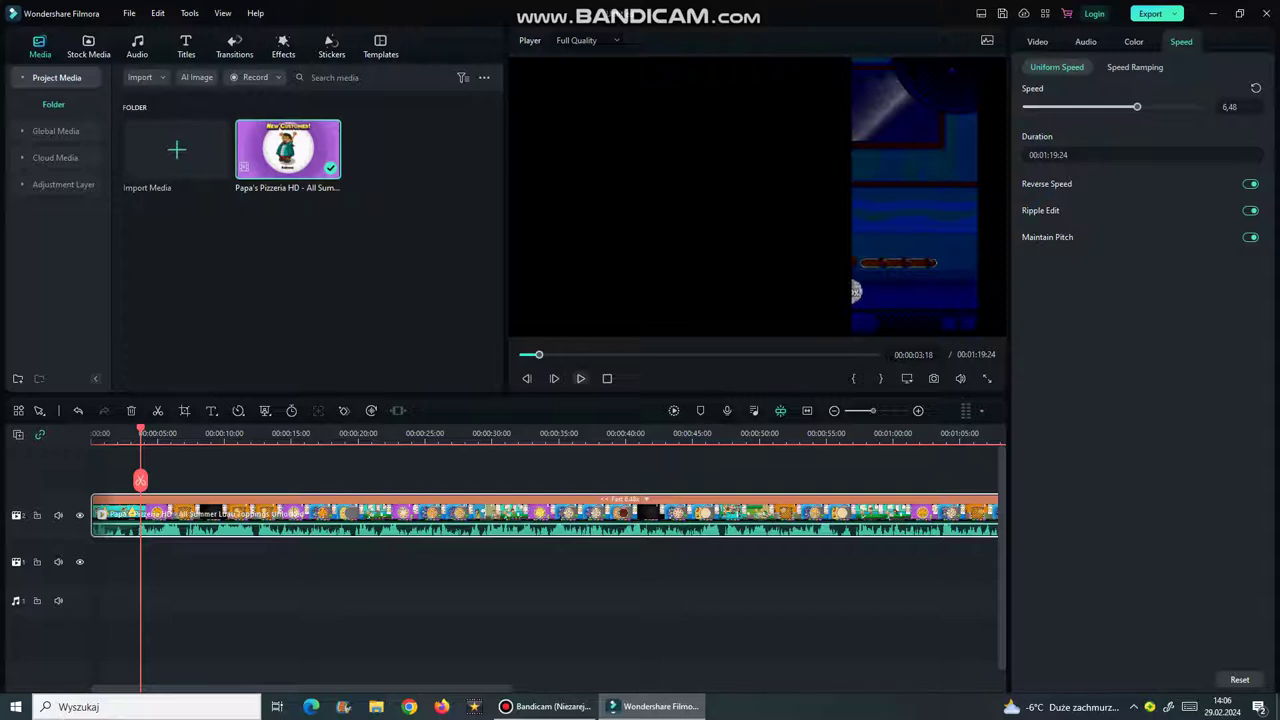
{"action": "key", "text": "space"}
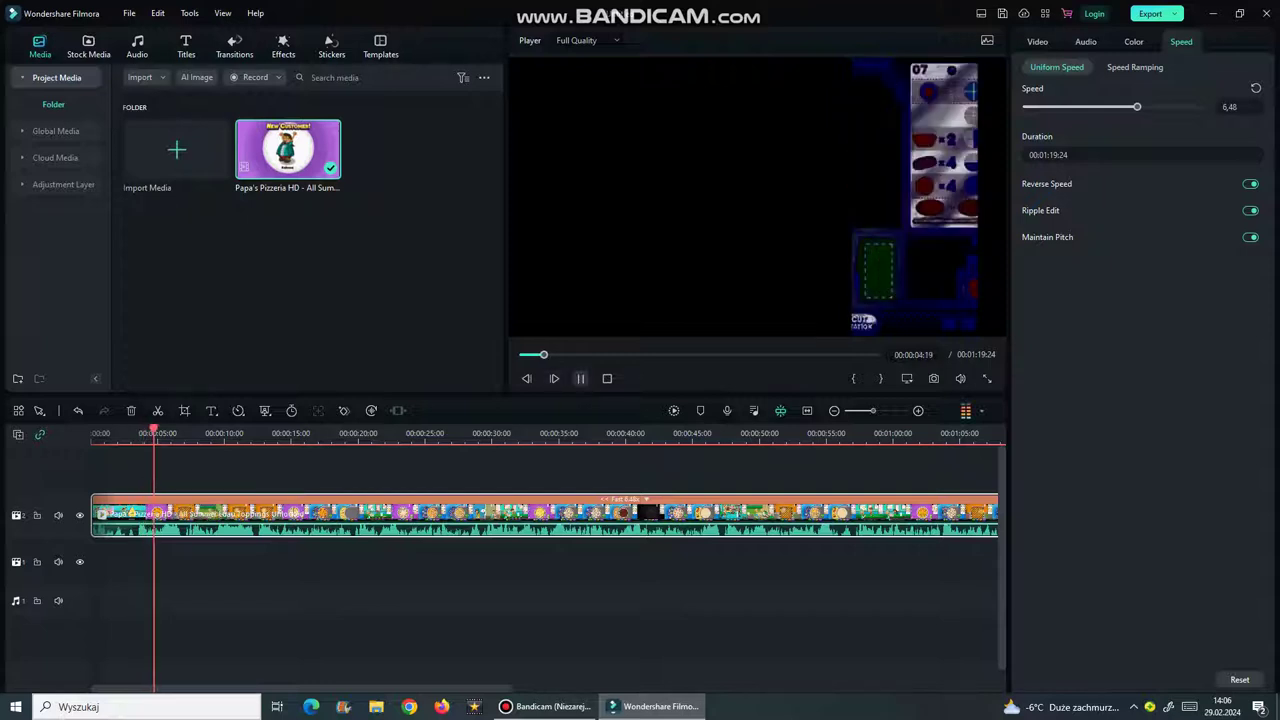
{"action": "key", "text": "space"}
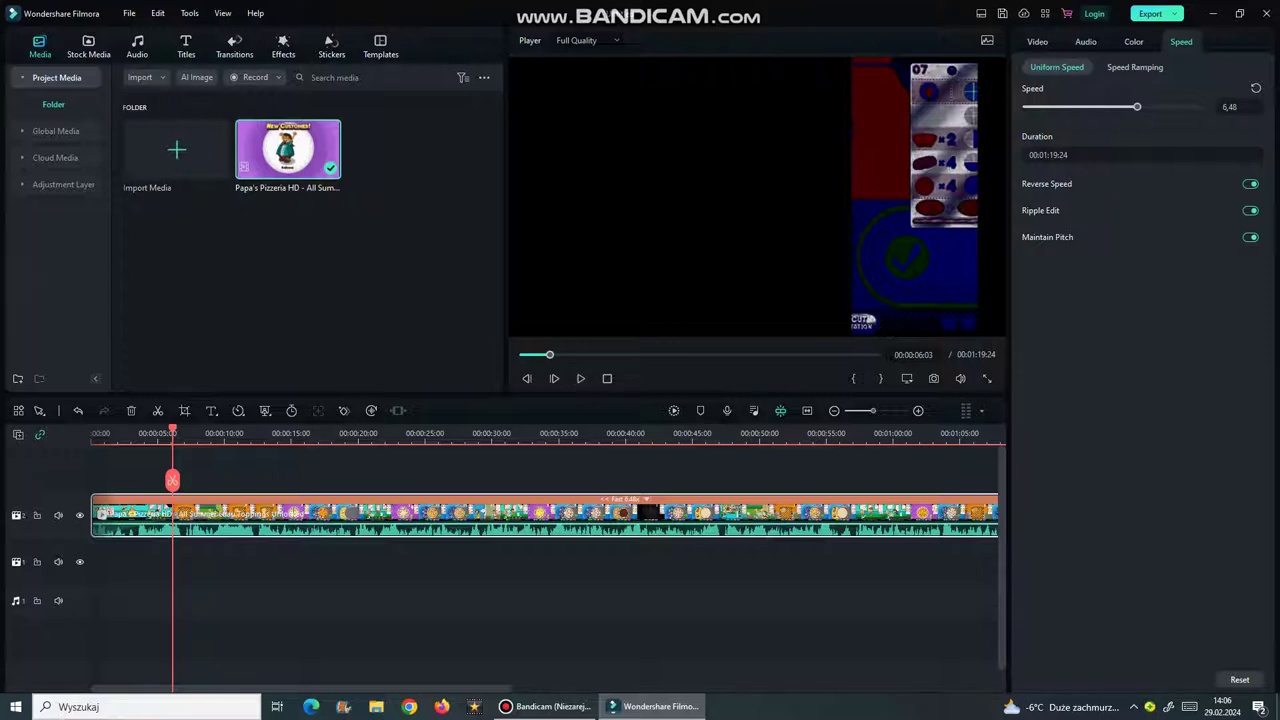
{"action": "right_click", "coordinate": [327, 515]}
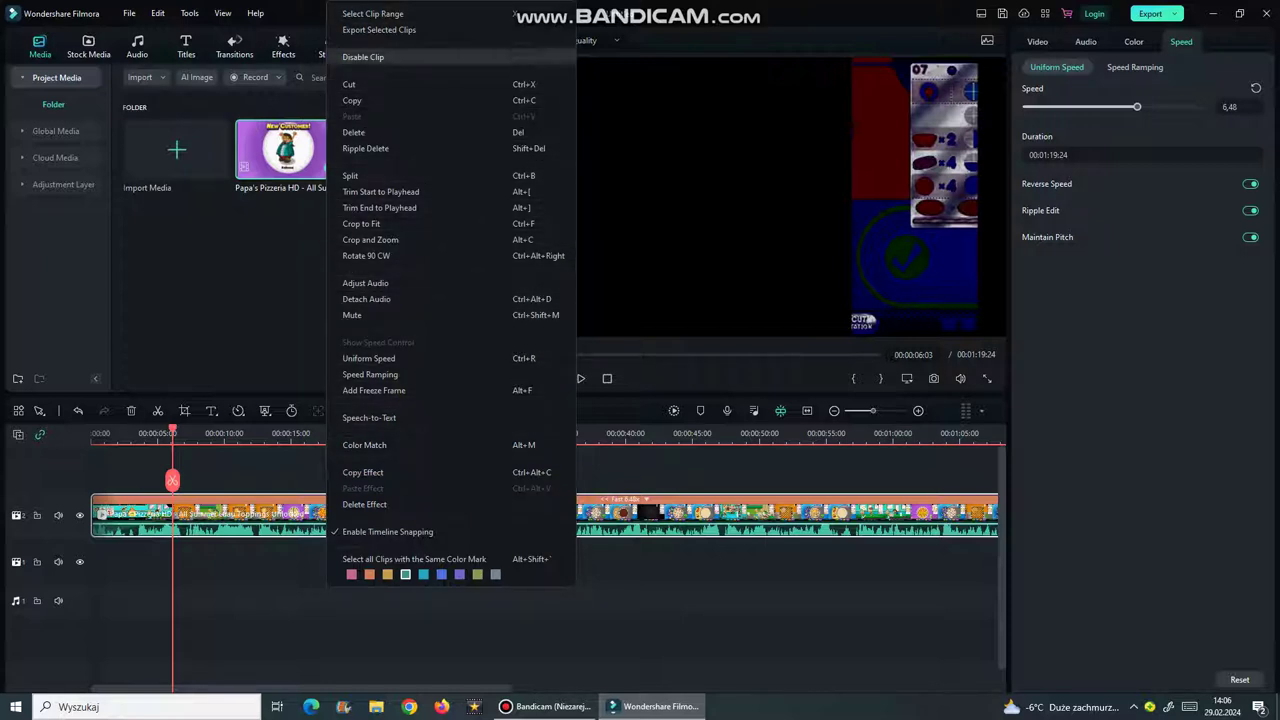
Add the Neon Title 09 title on the free track at the playhead and display it for editing
{"action": "left_click", "coordinate": [186, 47]}
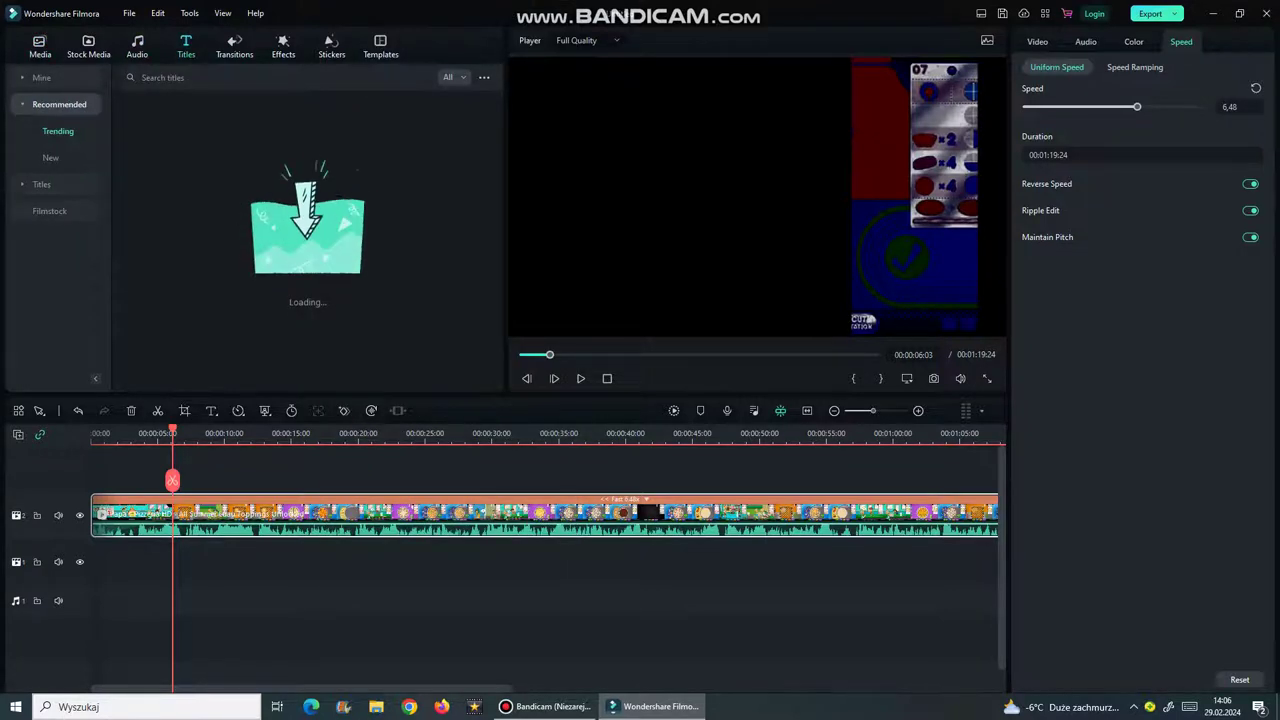
{"action": "left_click", "coordinate": [288, 150]}
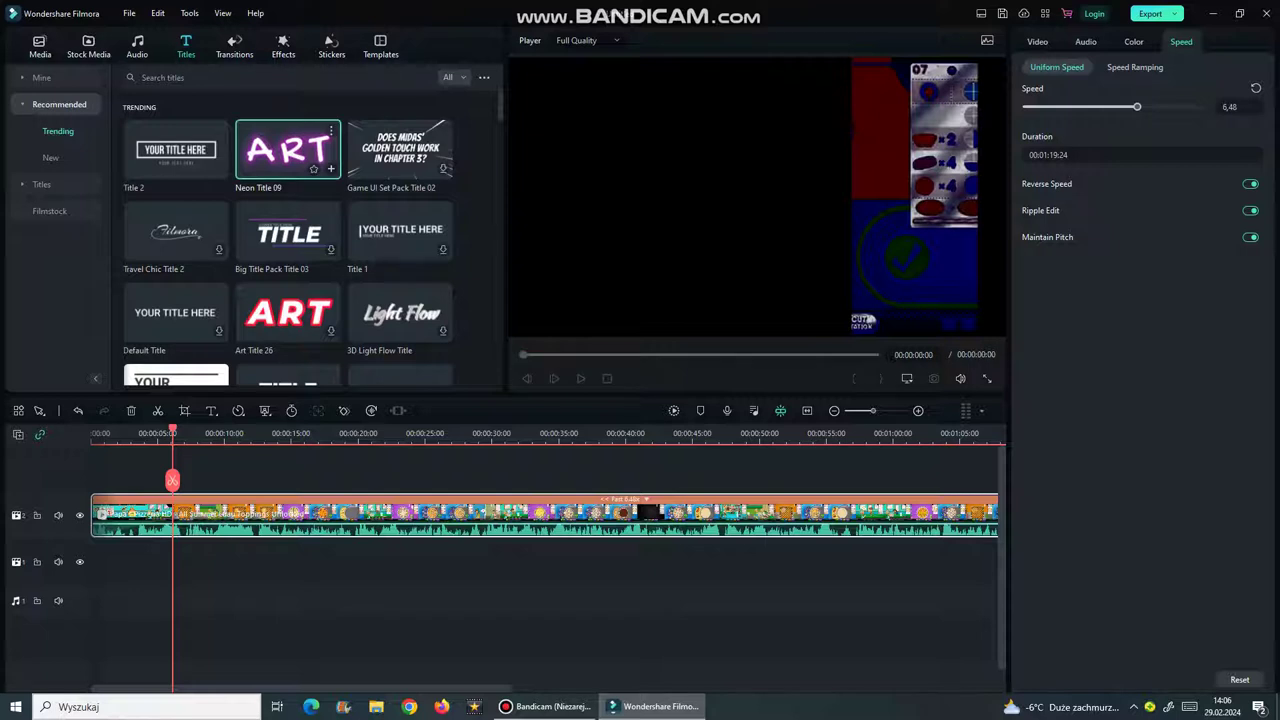
{"action": "left_click", "coordinate": [330, 168]}
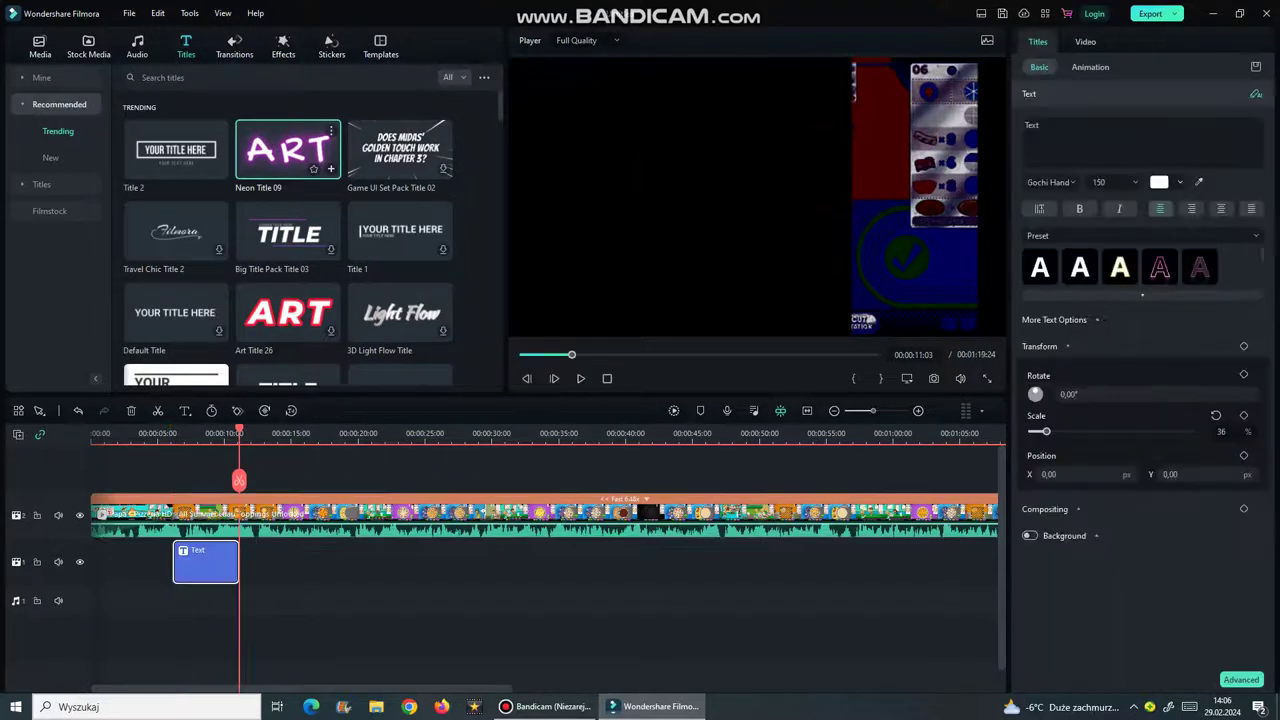
{"action": "double_click", "coordinate": [211, 557]}
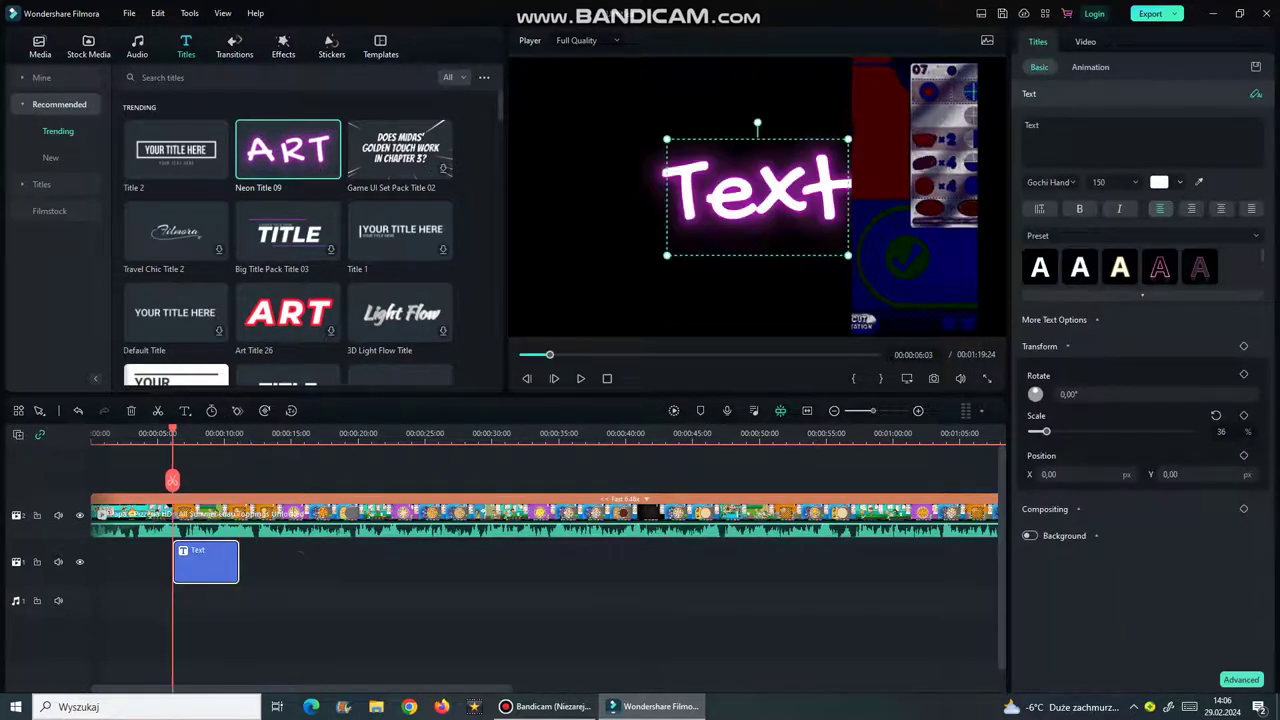
Move the video picture in the preview horizontally away from the neon title and deselect it
{"action": "left_click", "coordinate": [880, 230]}
{"action": "left_click_drag", "start_coordinate": [880, 230], "coordinate": [977, 227]}
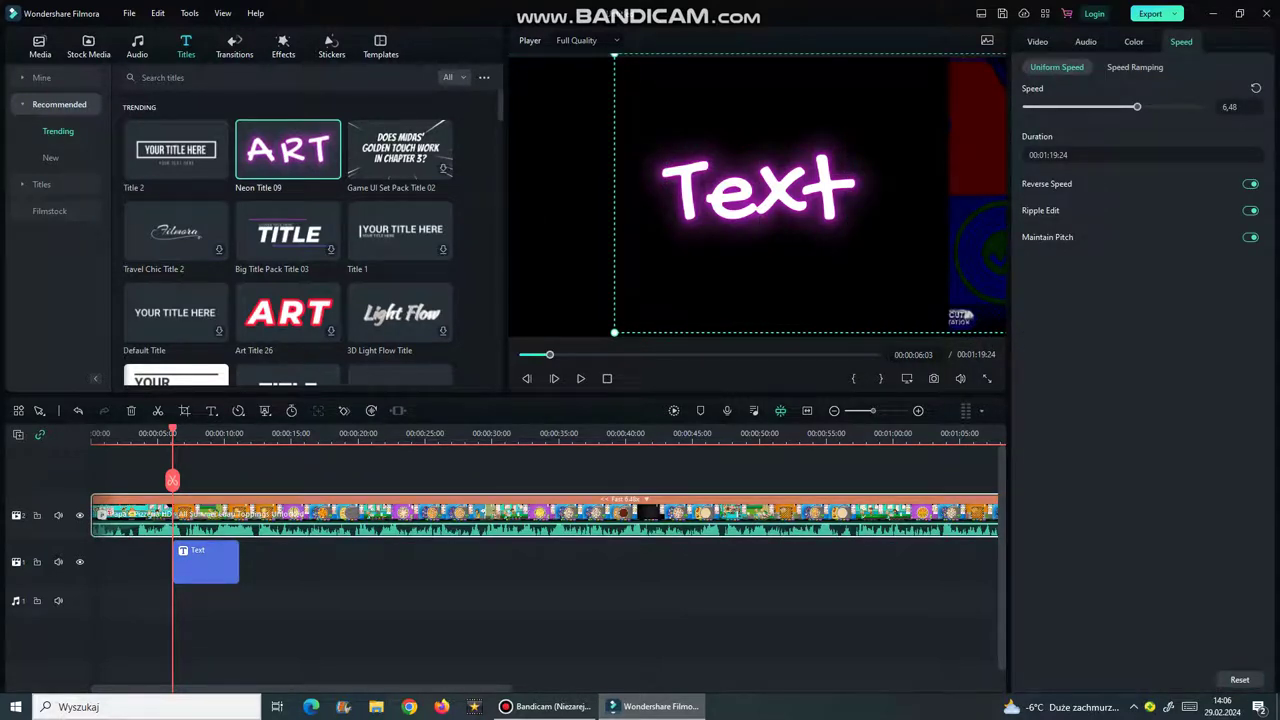
{"action": "left_click", "coordinate": [570, 230]}
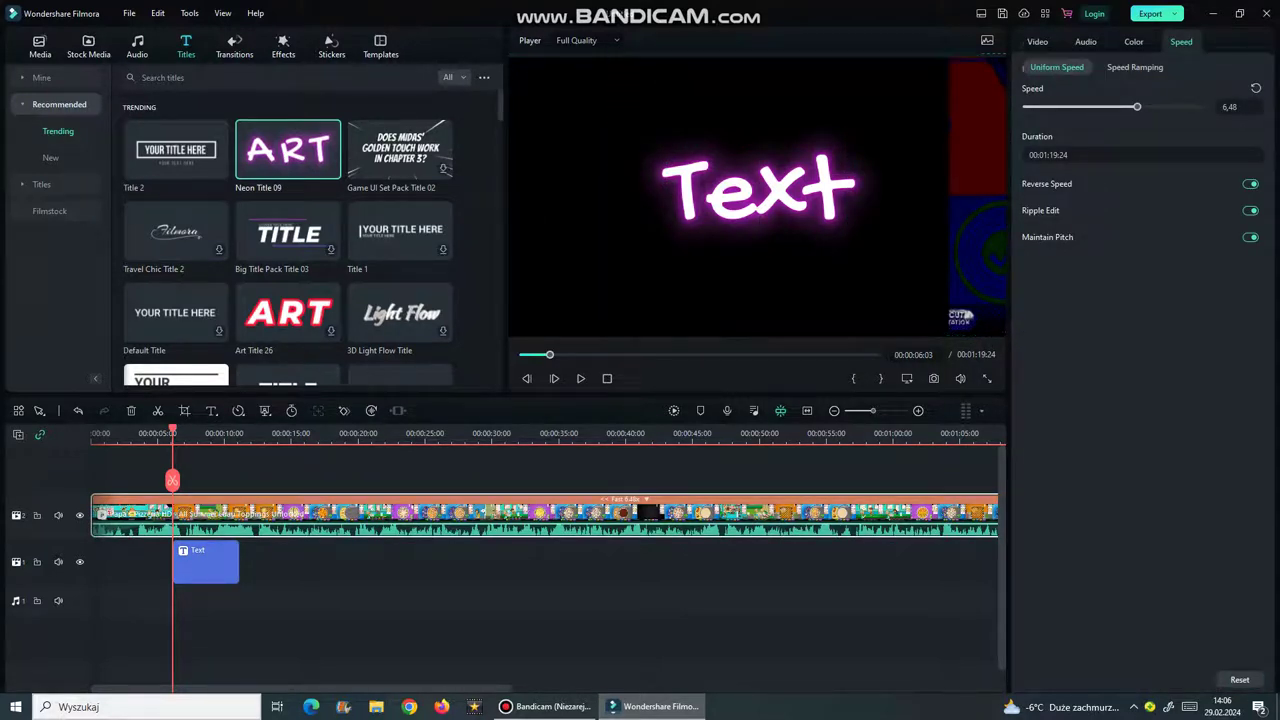
Shift the video picture horizontally in the preview clear of the neon title, and replace the title's text with "Hi"
{"action": "left_click", "coordinate": [880, 230]}
{"action": "left_click_drag", "start_coordinate": [880, 230], "coordinate": [762, 230]}
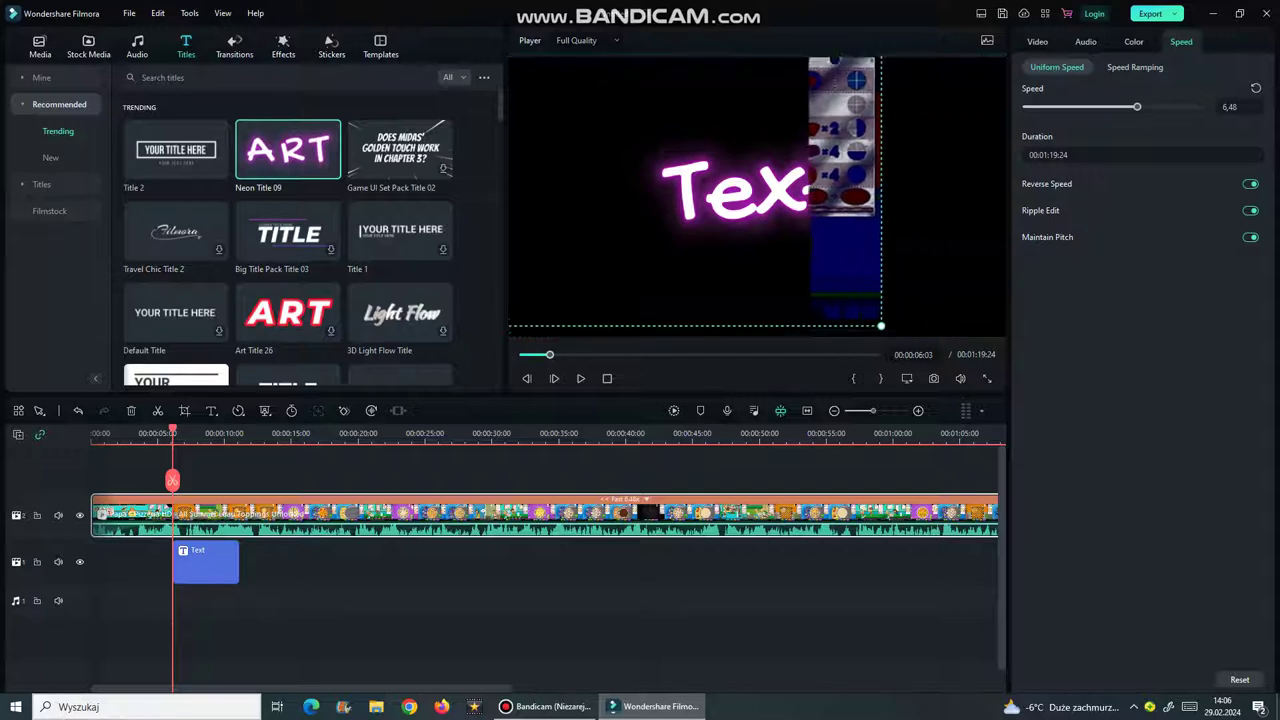
{"action": "left_click", "coordinate": [757, 187]}
{"action": "double_click", "coordinate": [757, 187]}
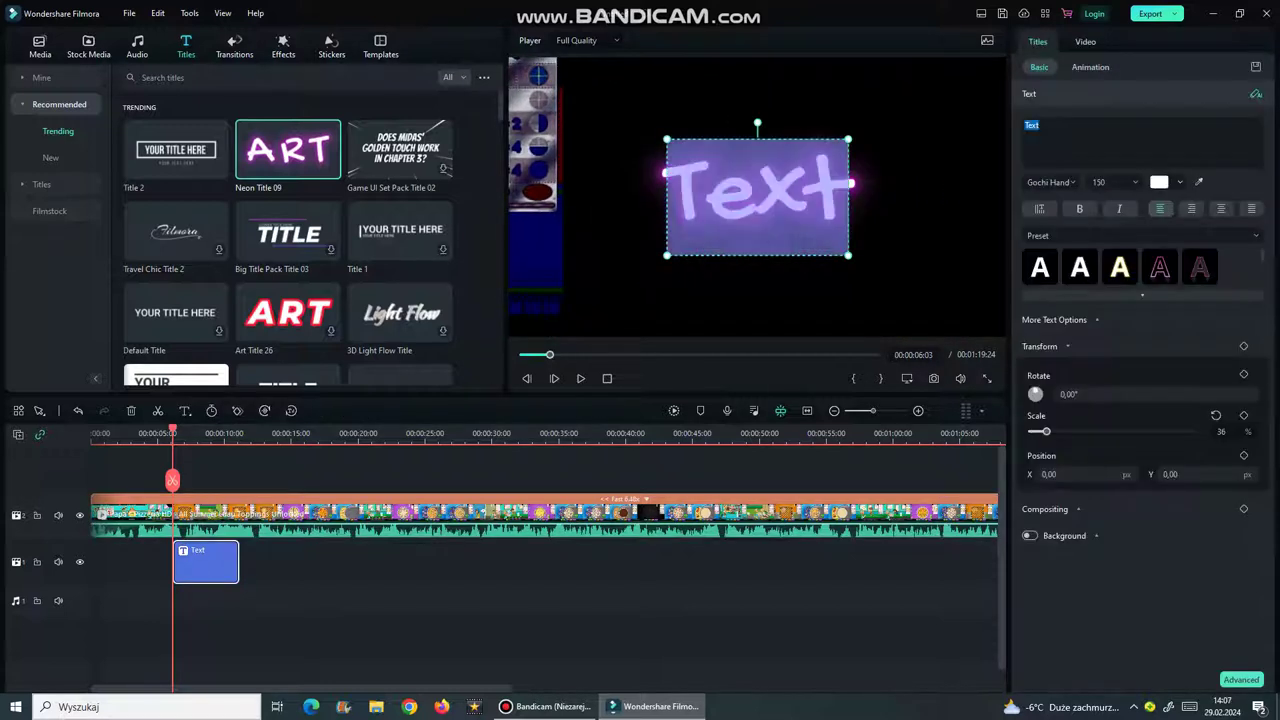
{"action": "key", "text": "BackSpace"}
{"action": "type", "text": "Hi"}
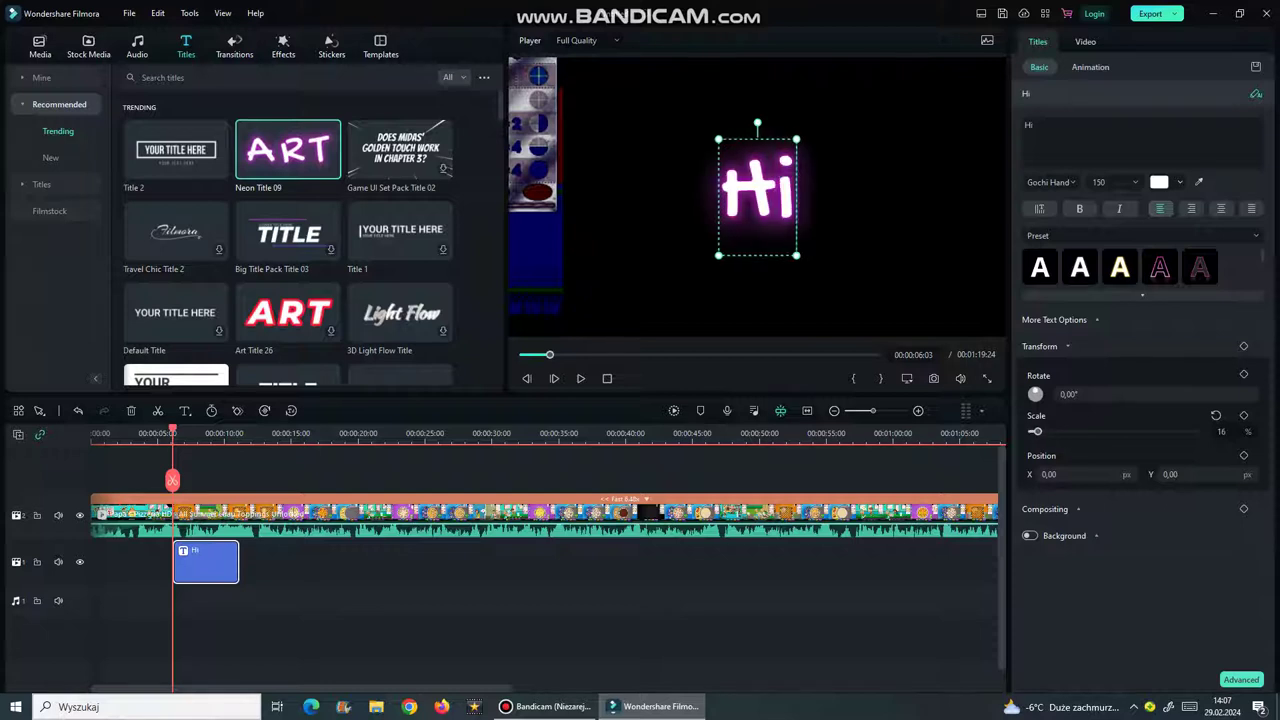
Change the font of the "Hi" title to Georgia Negreta
{"action": "left_click", "coordinate": [1072, 182]}
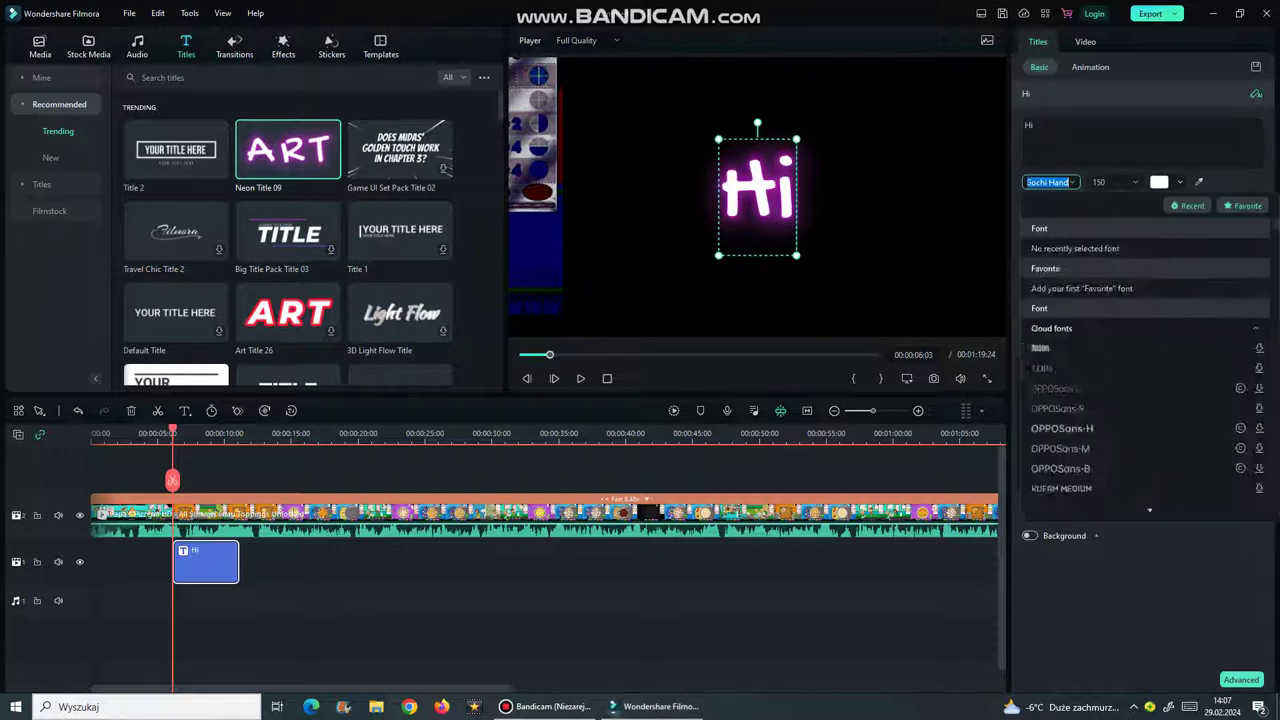
{"action": "scroll", "coordinate": [1075, 310], "scroll_direction": "down", "scroll_amount": 5}
{"action": "left_click", "coordinate": [1075, 309]}
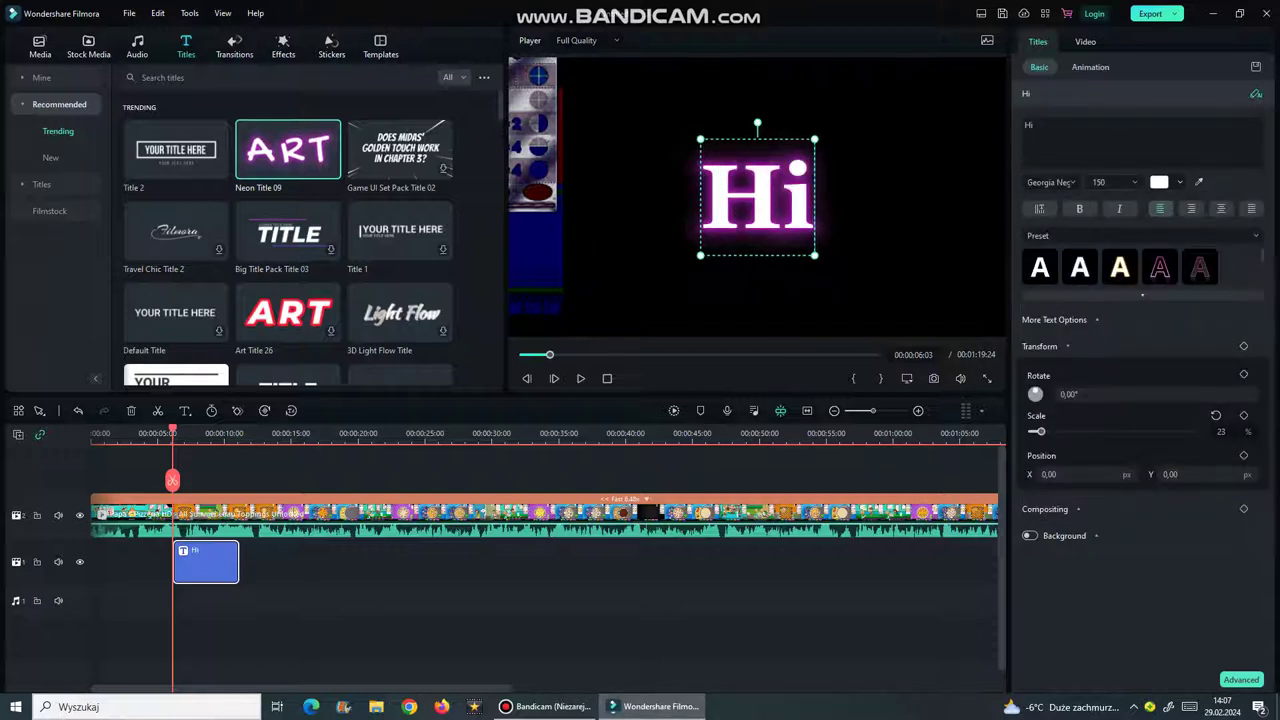
Colour the title text dark red and apply the pink outline preset with a mirrored reflection
{"action": "left_click", "coordinate": [1166, 182]}
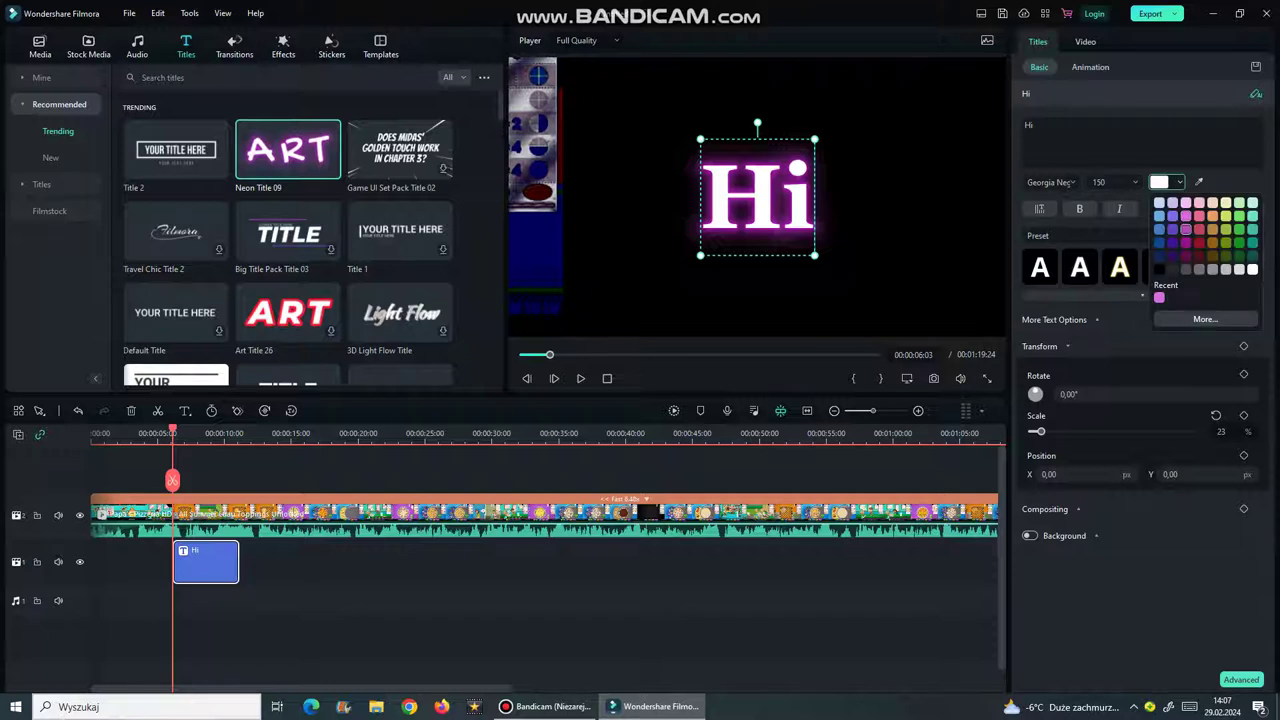
{"action": "left_click", "coordinate": [1199, 243]}
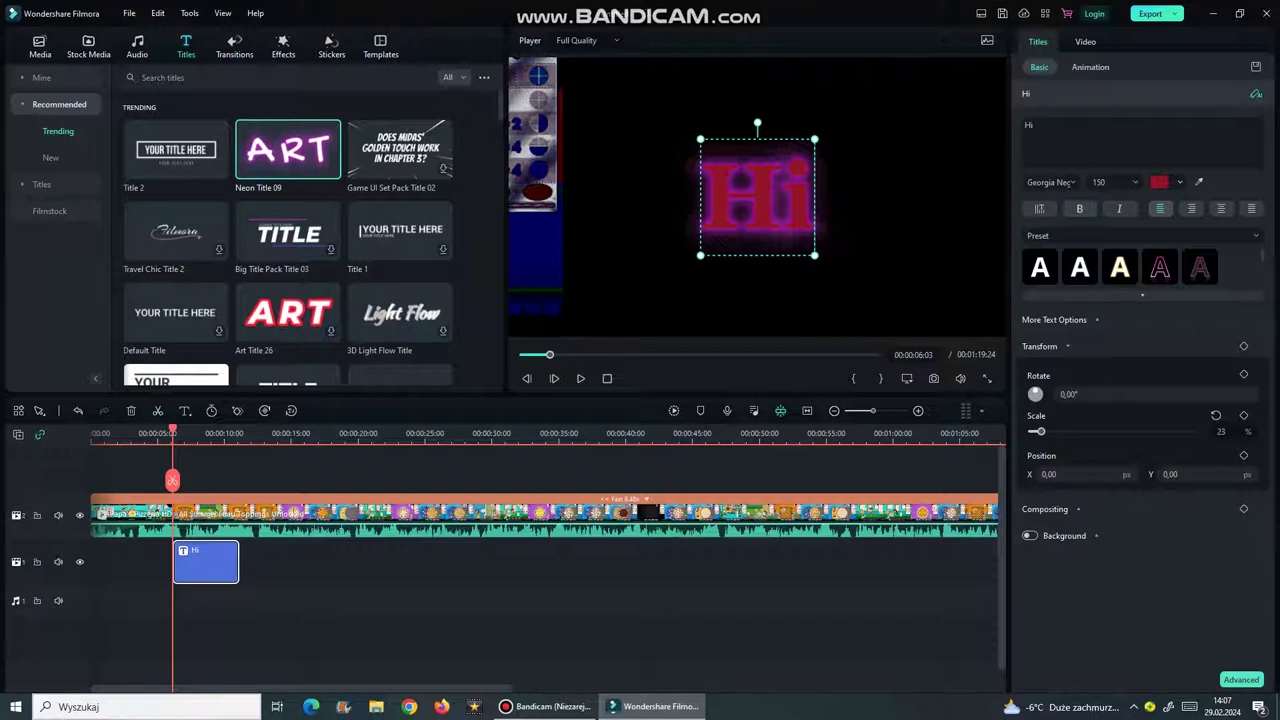
{"action": "left_click", "coordinate": [1159, 267]}
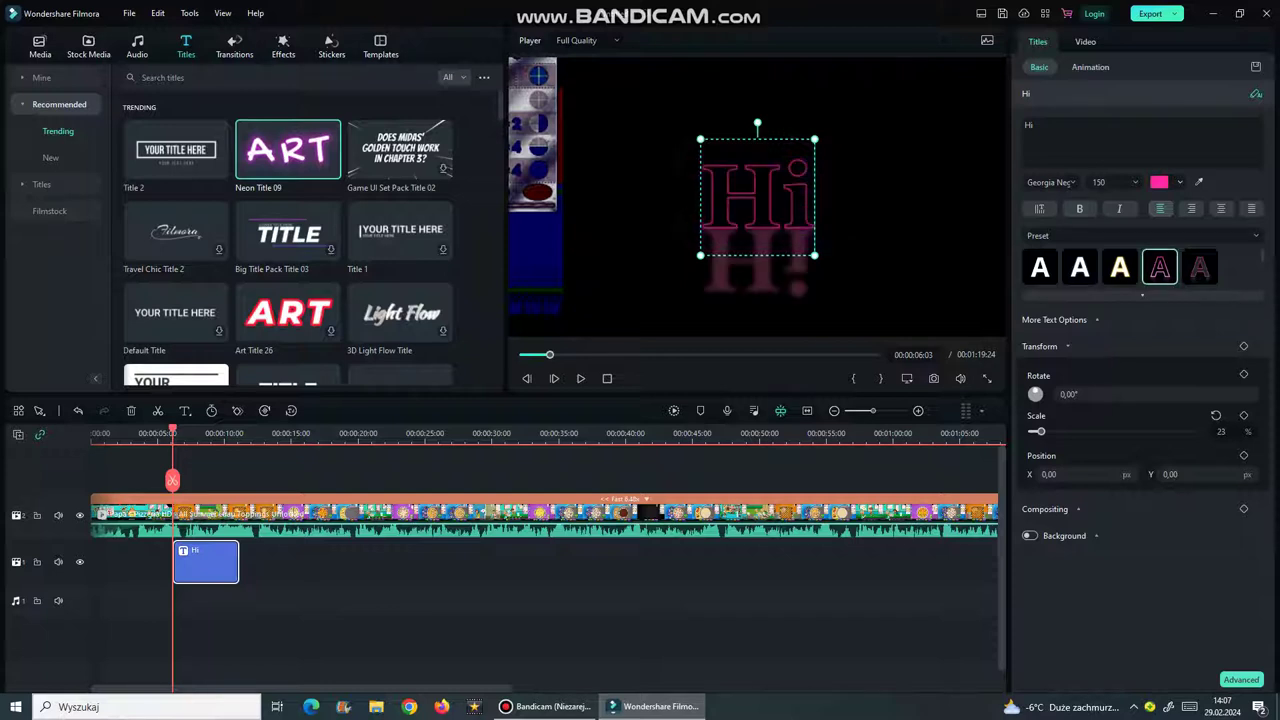
Rotate the title to about 102.72° and set its scale to 24%
{"action": "left_click", "coordinate": [1110, 394]}
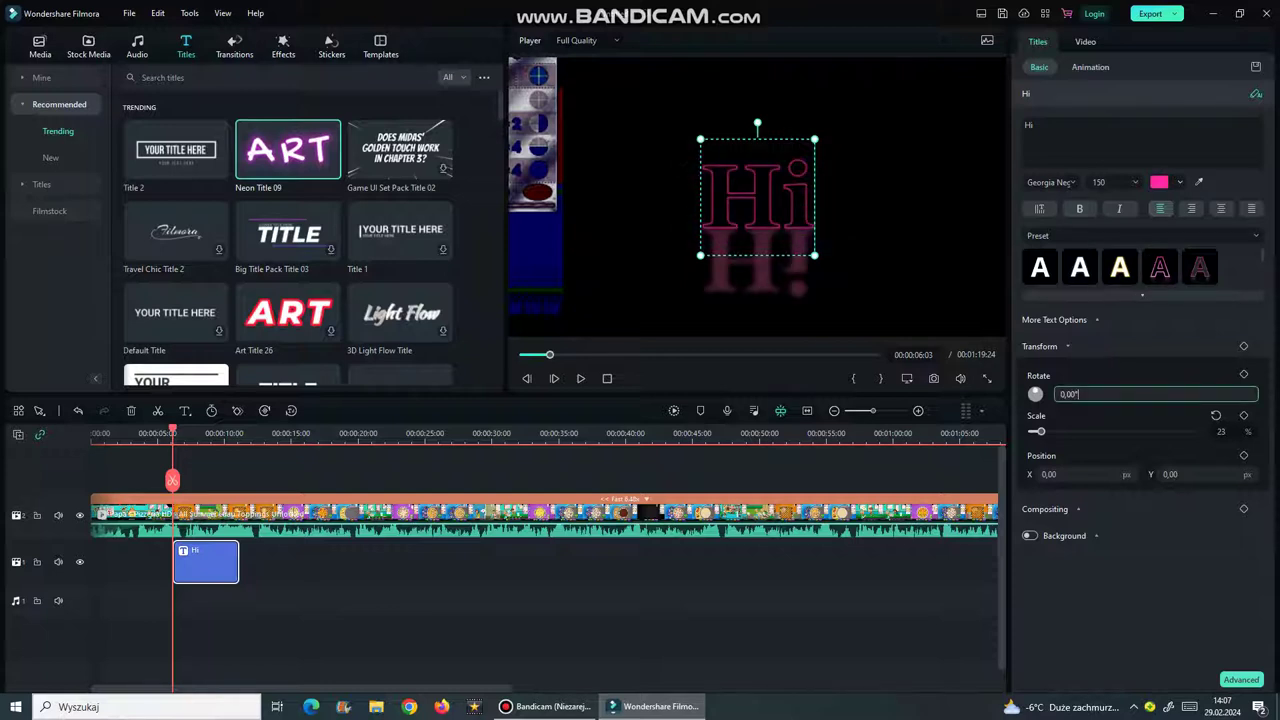
{"action": "left_click_drag", "start_coordinate": [757, 123], "coordinate": [830, 213]}
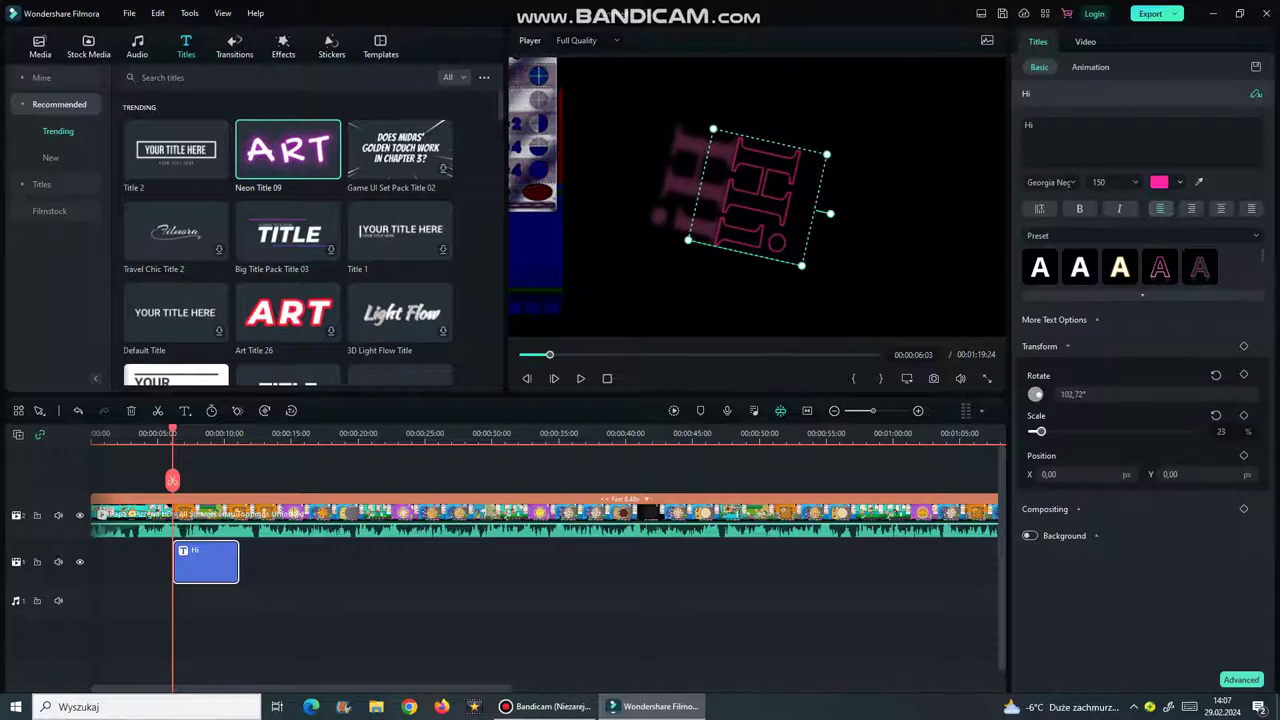
{"action": "mouse_move", "coordinate": [1041, 432]}
{"action": "left_mouse_down"}
{"action": "mouse_move", "coordinate": [1130, 432]}
{"action": "mouse_move", "coordinate": [1040, 431]}
{"action": "left_mouse_up"}
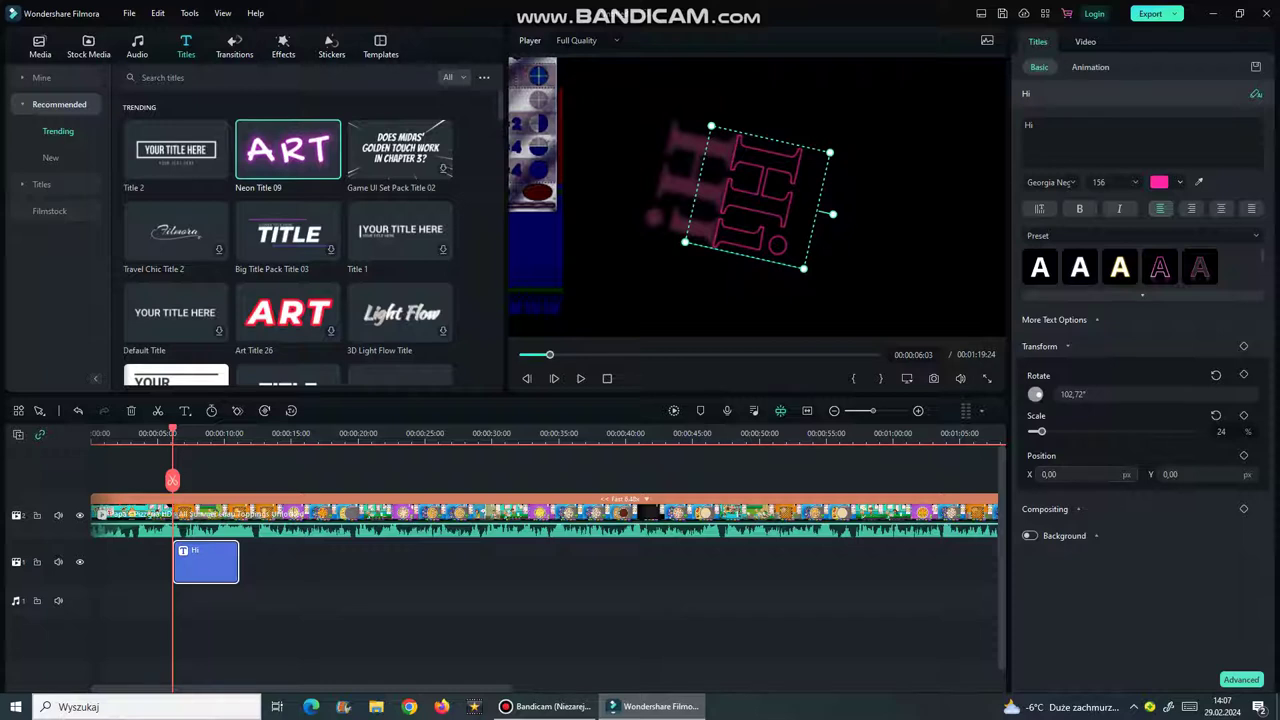
Expand the title's compositing options, set the blend mode to Screen with 100% opacity and display the background settings
{"action": "left_click", "coordinate": [1096, 509]}
{"action": "left_click", "coordinate": [1096, 509]}
{"action": "left_click", "coordinate": [1096, 509]}
{"action": "left_click", "coordinate": [1096, 509]}
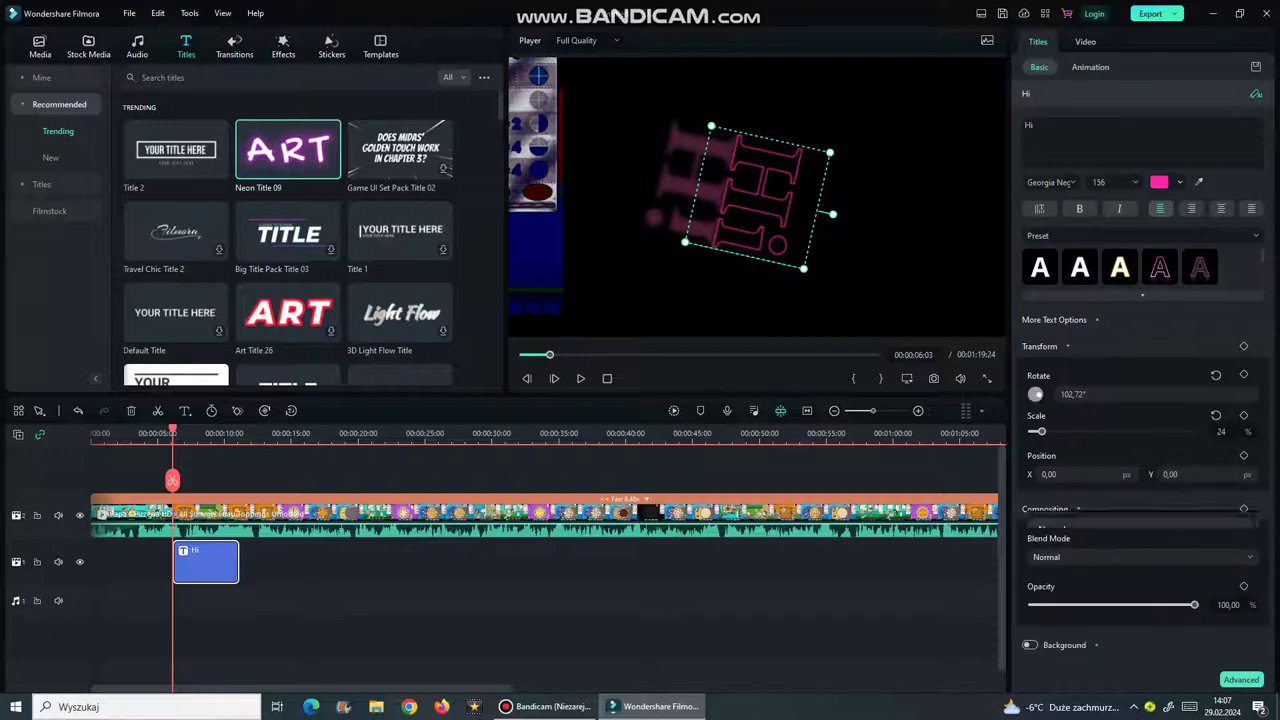
{"action": "left_click", "coordinate": [1054, 511]}
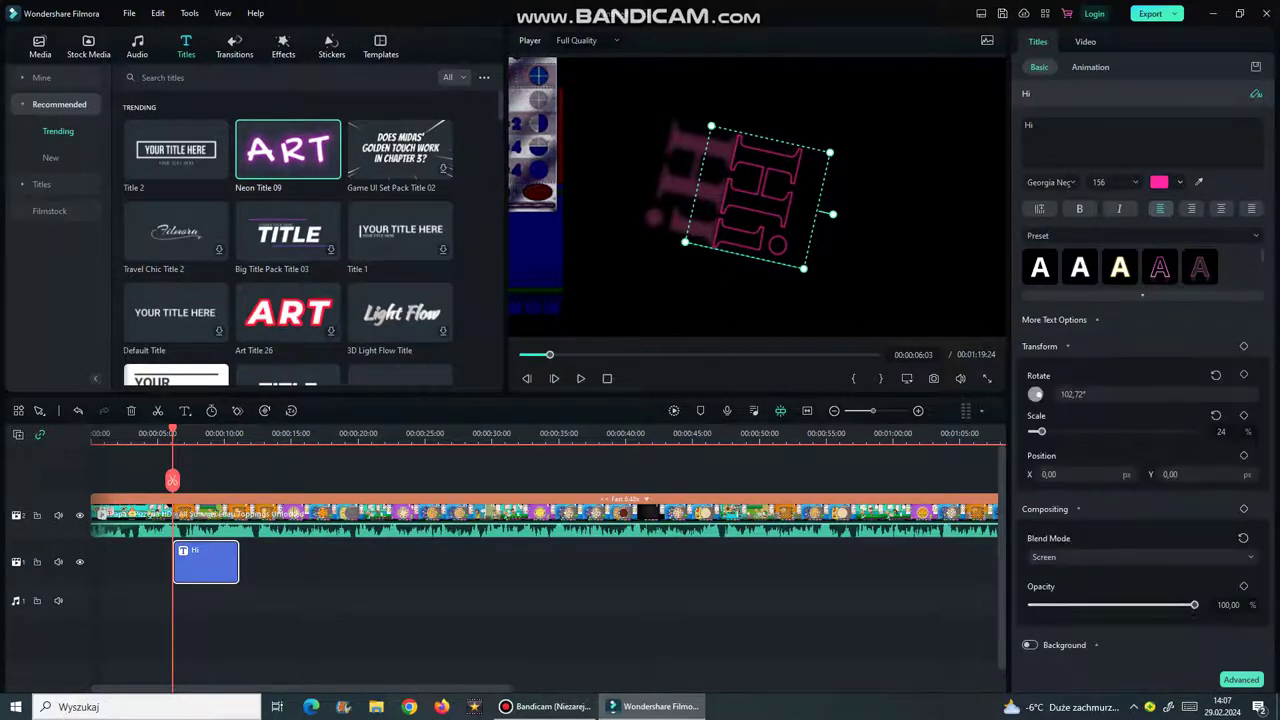
{"action": "mouse_move", "coordinate": [1194, 605]}
{"action": "left_mouse_down"}
{"action": "mouse_move", "coordinate": [1103, 605]}
{"action": "mouse_move", "coordinate": [1195, 605]}
{"action": "left_mouse_up"}
{"action": "scroll", "coordinate": [1146, 371], "scroll_direction": "down", "scroll_amount": 3}
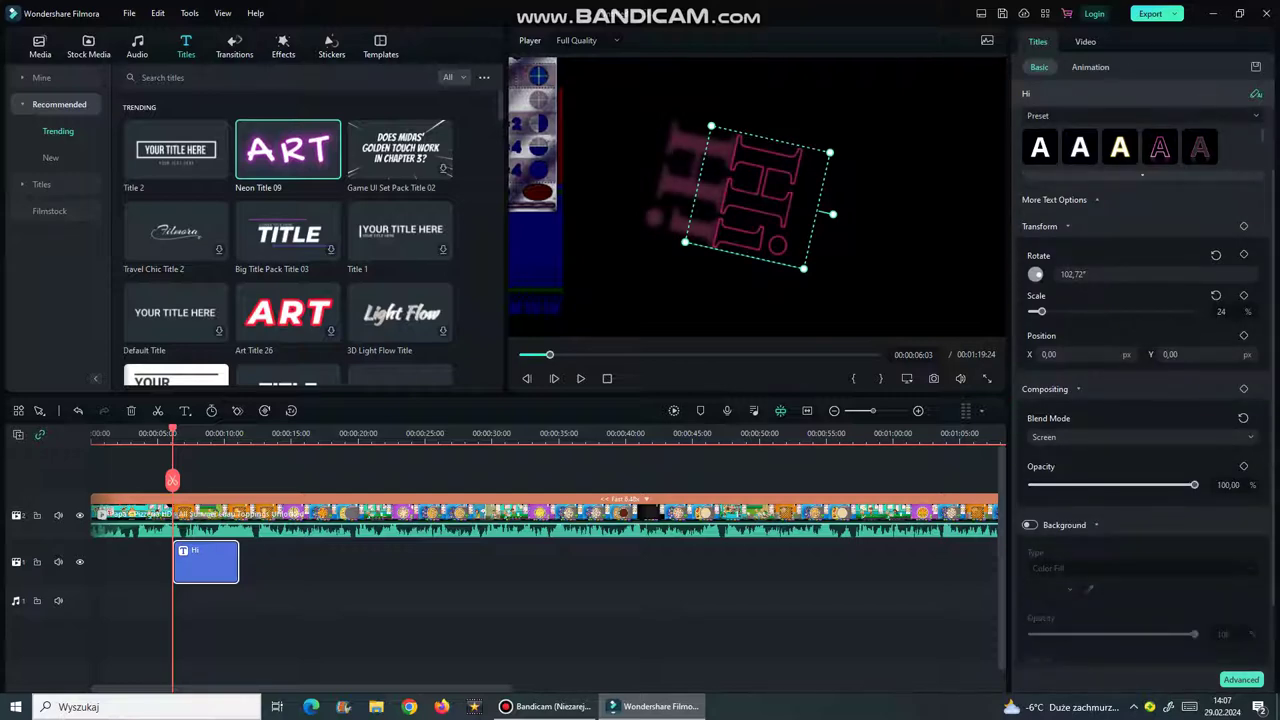
Open the title in Advanced Text Edit and change its fill type to a yellow Gradient Fill
{"action": "left_click", "coordinate": [1241, 680]}
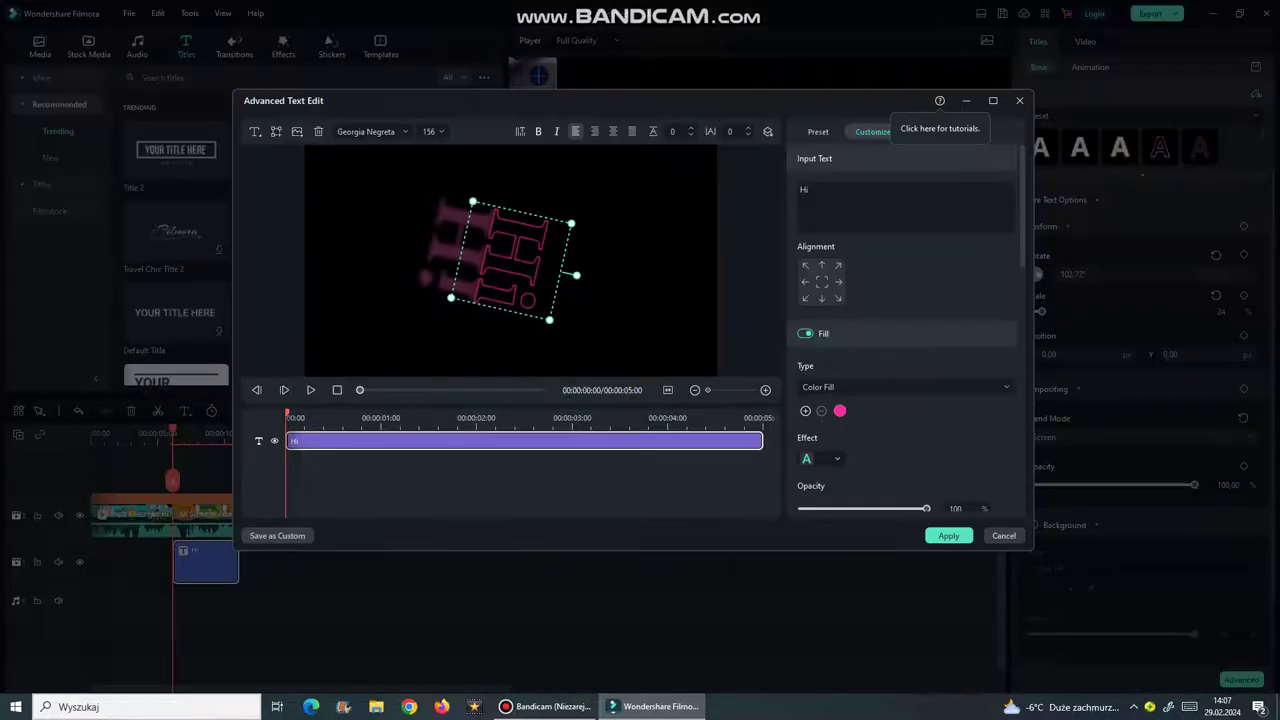
{"action": "left_click", "coordinate": [900, 387]}
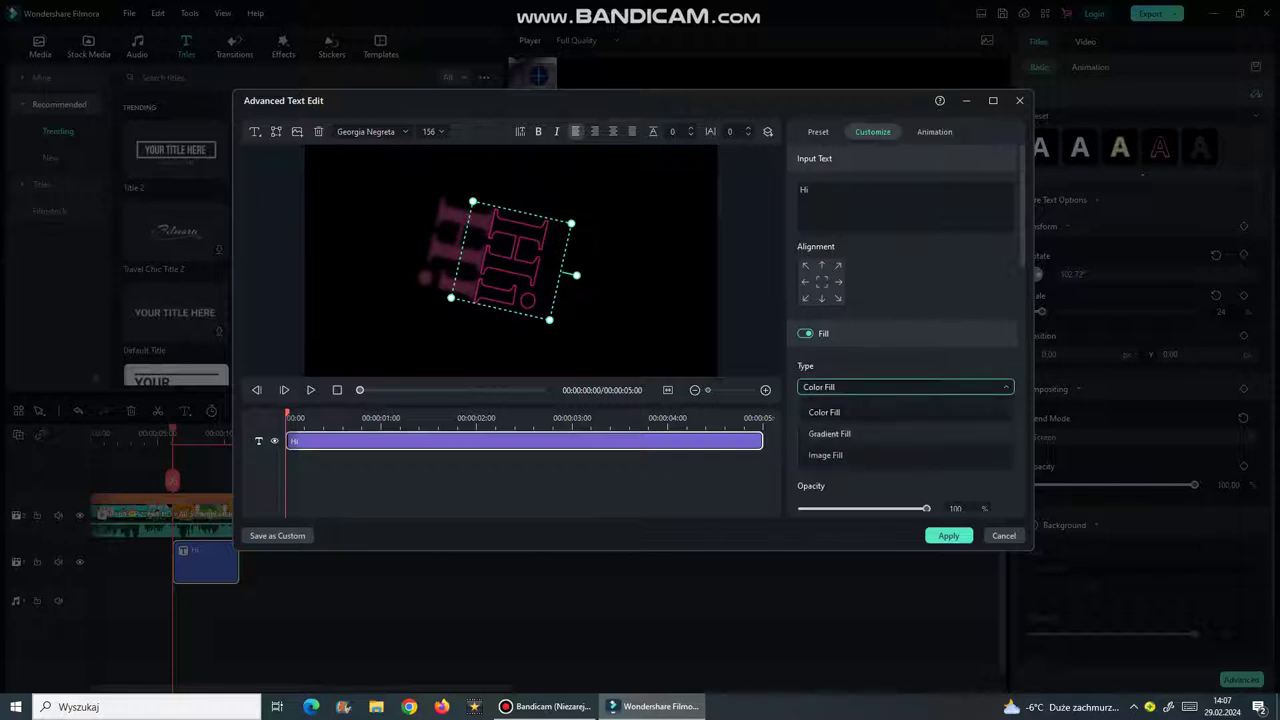
{"action": "left_click", "coordinate": [830, 431]}
{"action": "left_click", "coordinate": [906, 418]}
{"action": "scroll", "coordinate": [906, 418], "scroll_direction": "down", "scroll_amount": 2}
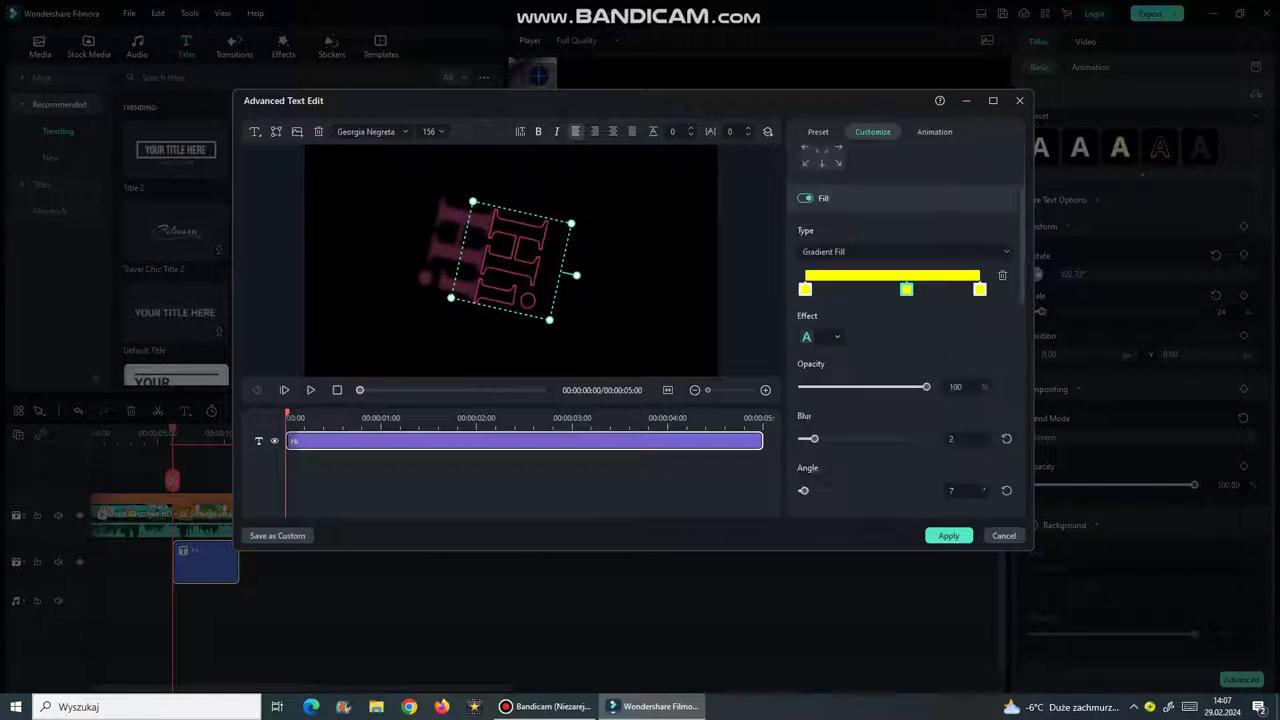
Raise the fill's blur, set the mirrored reflection's distance to 11 and apply the advanced text changes
{"action": "left_click_drag", "start_coordinate": [814, 438], "coordinate": [926, 438]}
{"action": "scroll", "coordinate": [905, 330], "scroll_direction": "down", "scroll_amount": 5}
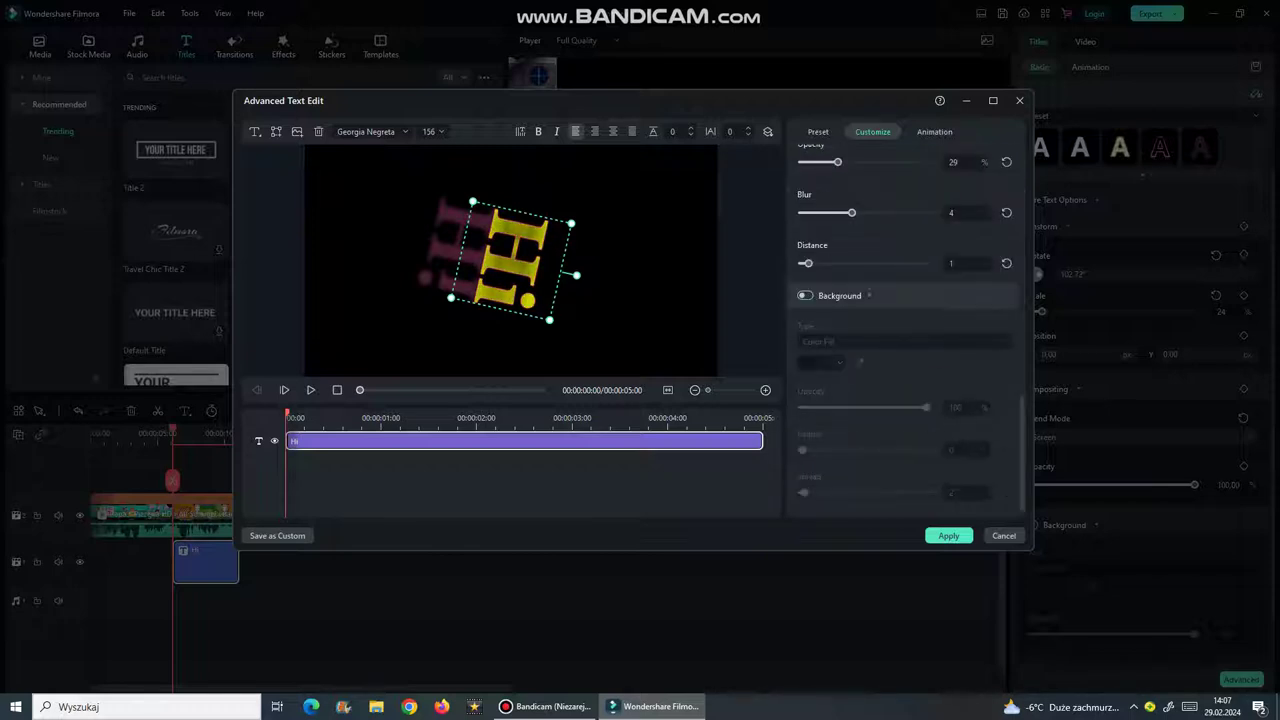
{"action": "left_click_drag", "start_coordinate": [807, 263], "coordinate": [870, 263]}
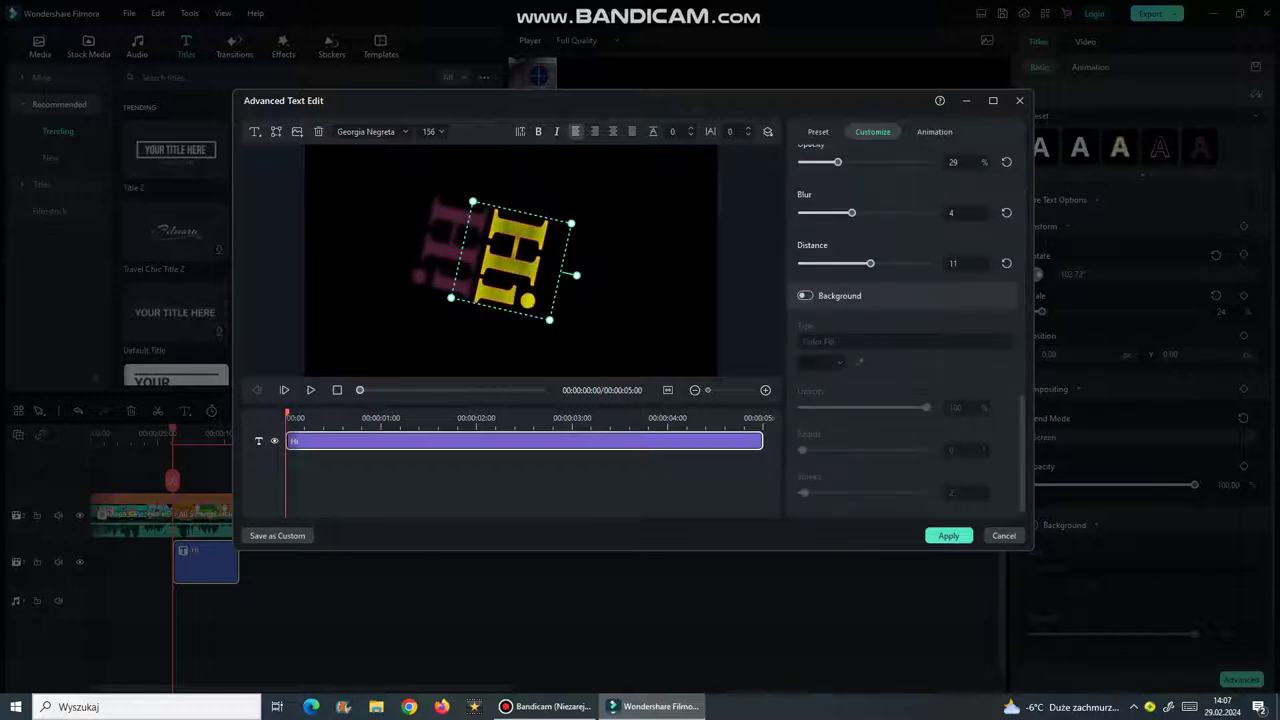
{"action": "left_click", "coordinate": [948, 535]}
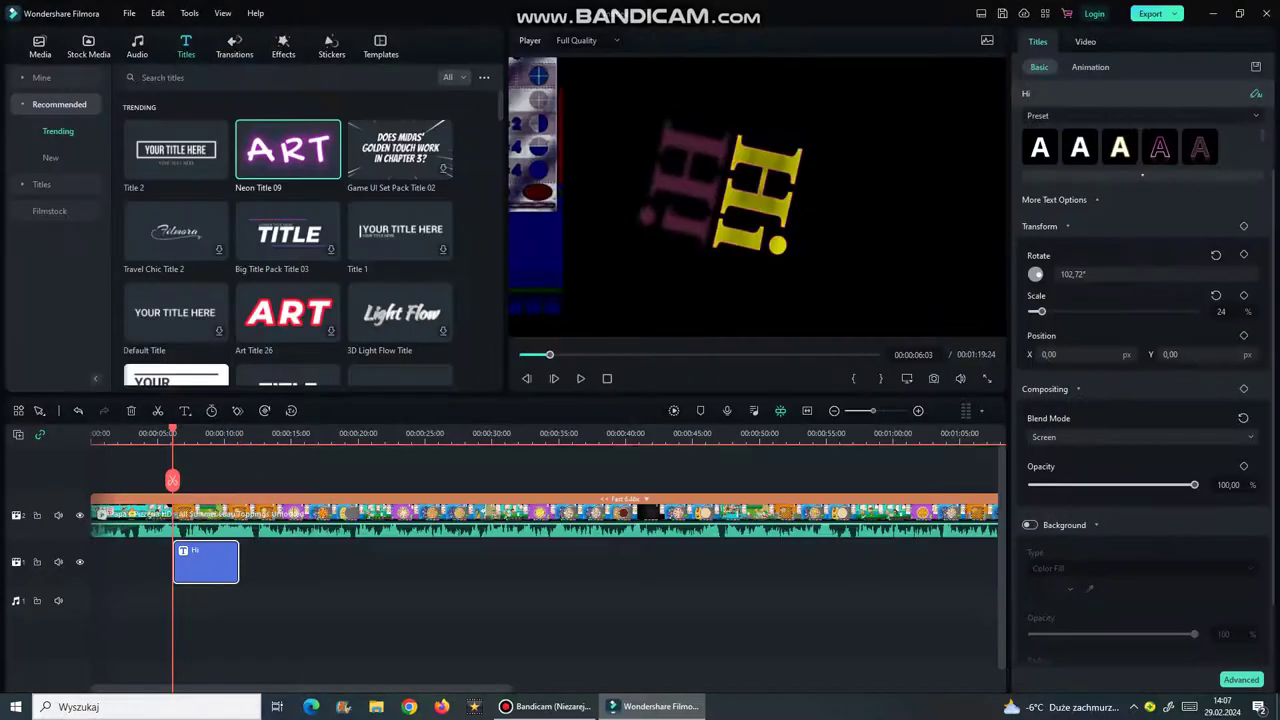
Display the transitions library and start a new project, discarding the current project's unsaved changes
{"action": "left_click", "coordinate": [234, 46]}
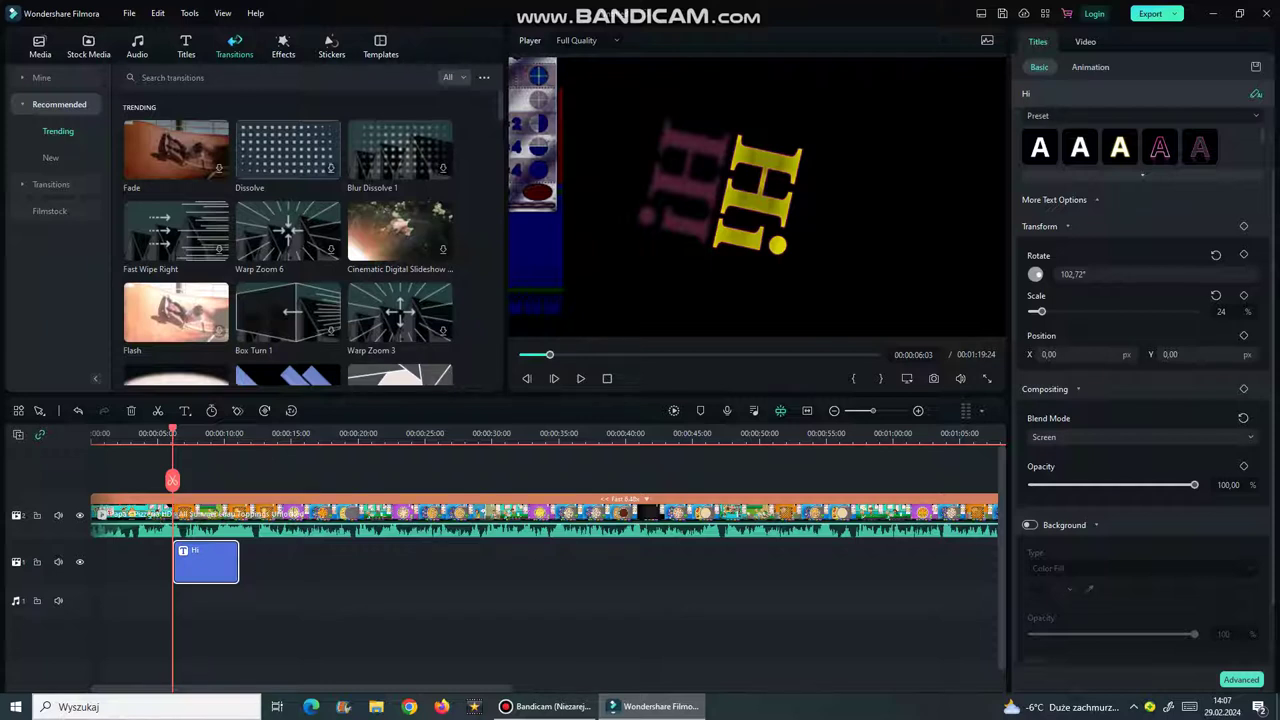
{"action": "left_click", "coordinate": [330, 516]}
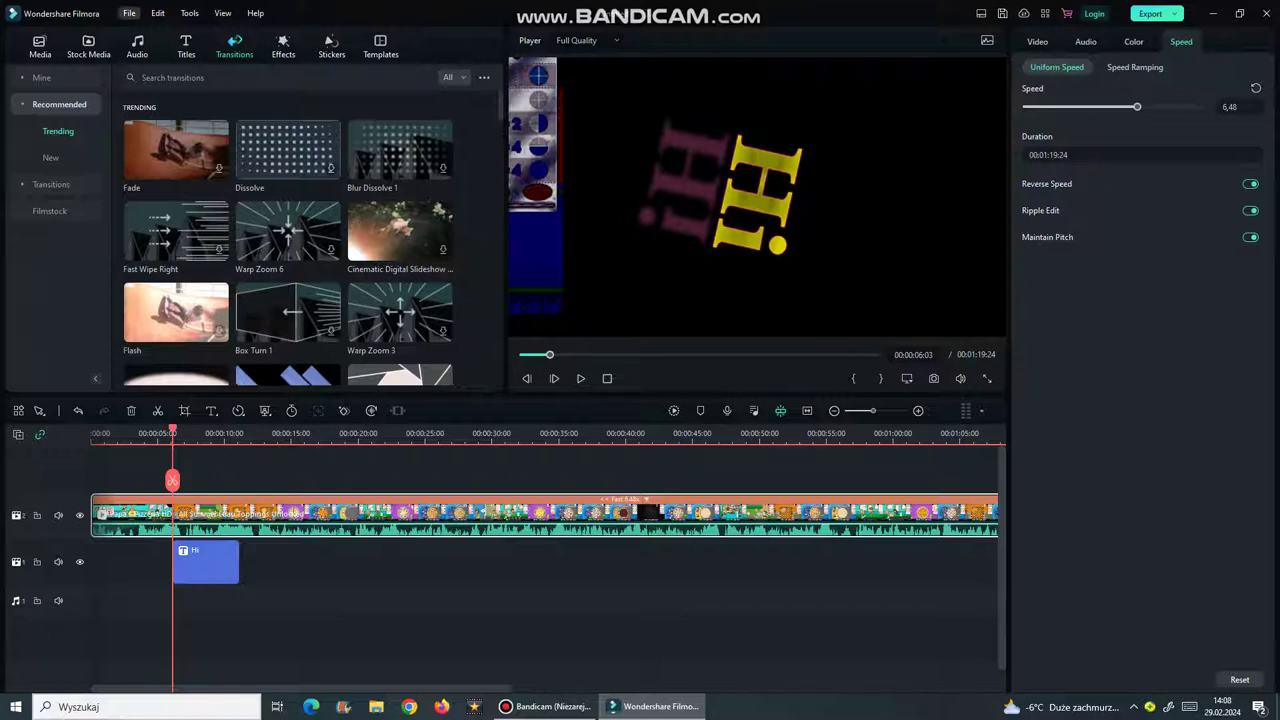
{"action": "left_click", "coordinate": [129, 13]}
{"action": "mouse_move", "coordinate": [150, 33]}
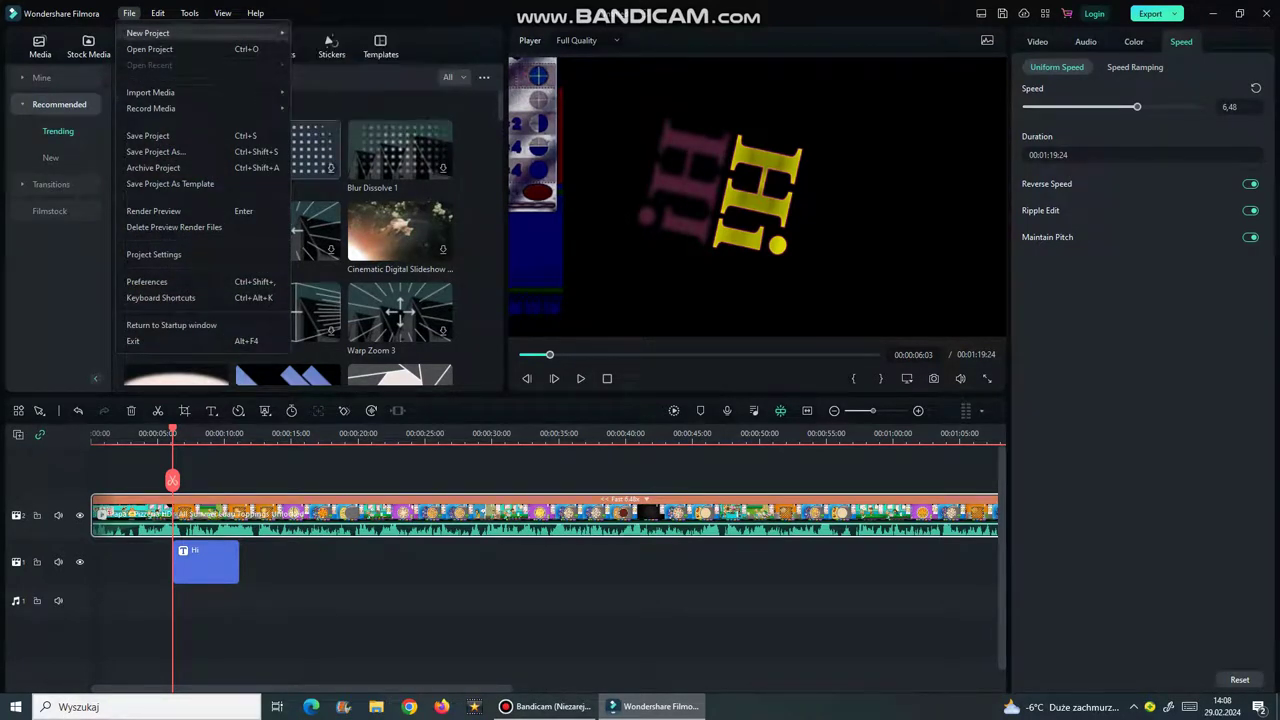
{"action": "left_click", "coordinate": [331, 33]}
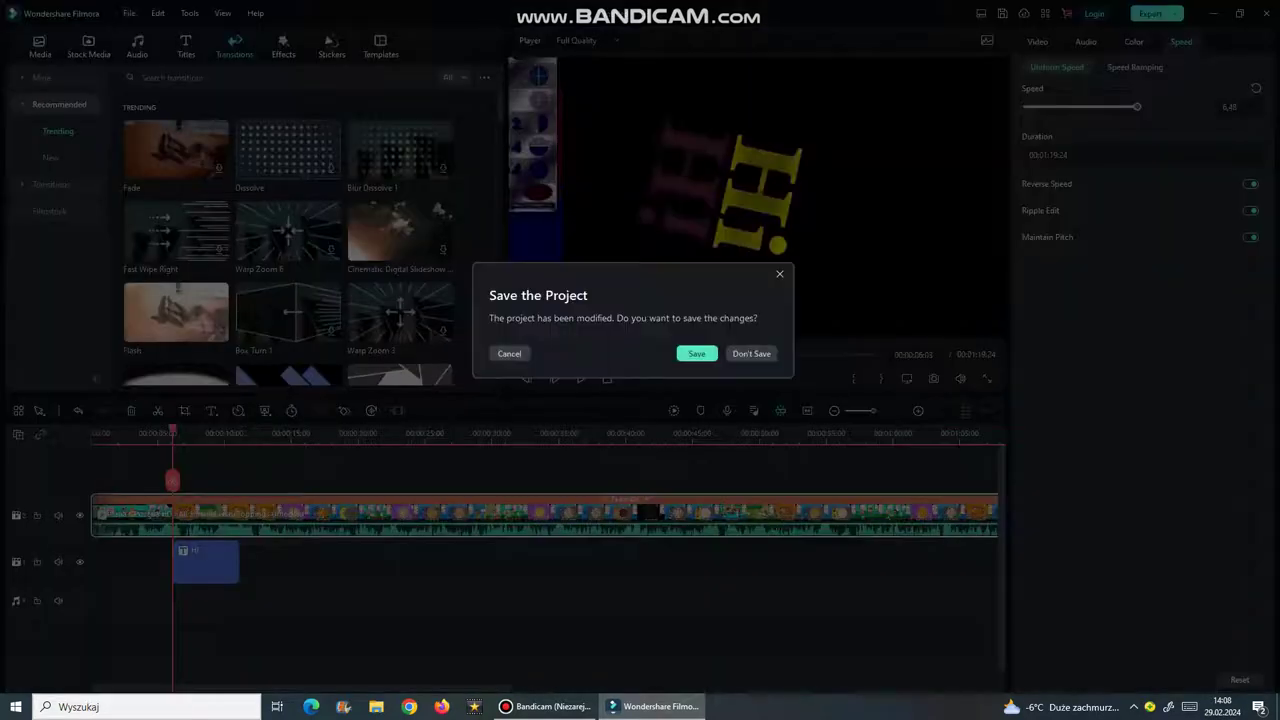
{"action": "left_click", "coordinate": [751, 353]}
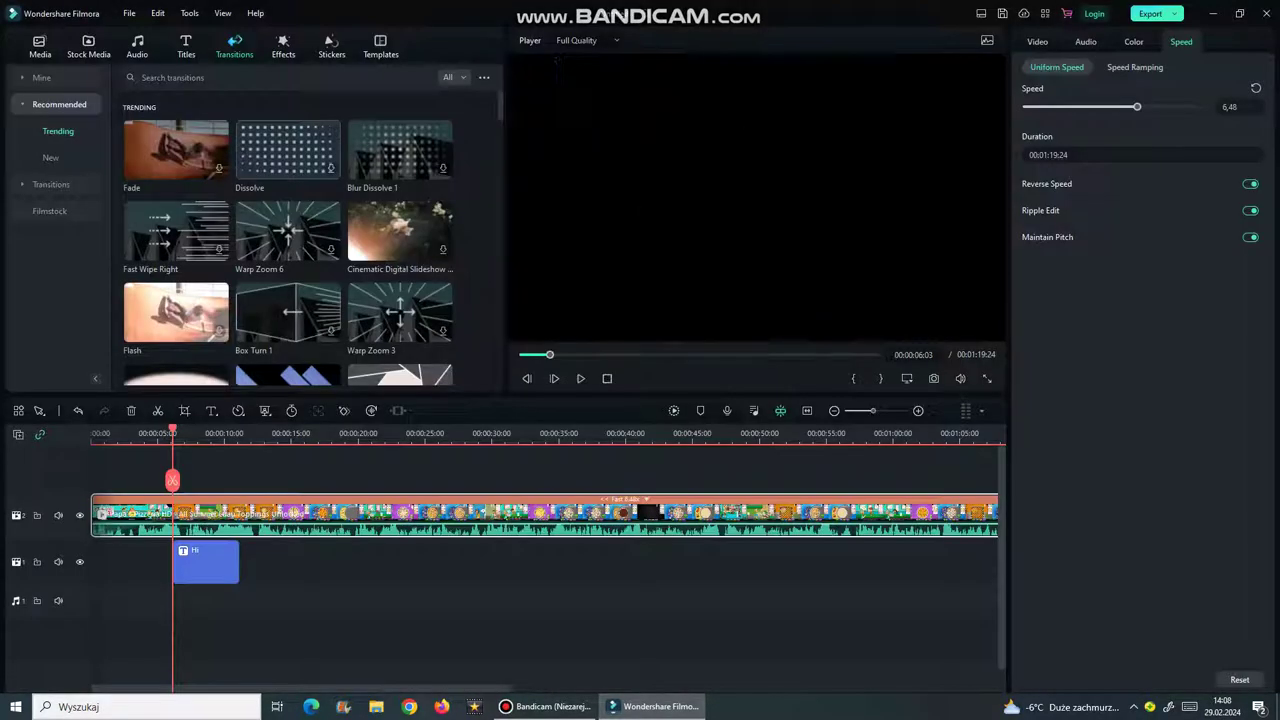
Import the Papa's Pizzeria HD video and place it on the timeline, matching the project to the media at 618 x 360, 30fps
{"action": "left_click", "coordinate": [307, 298]}
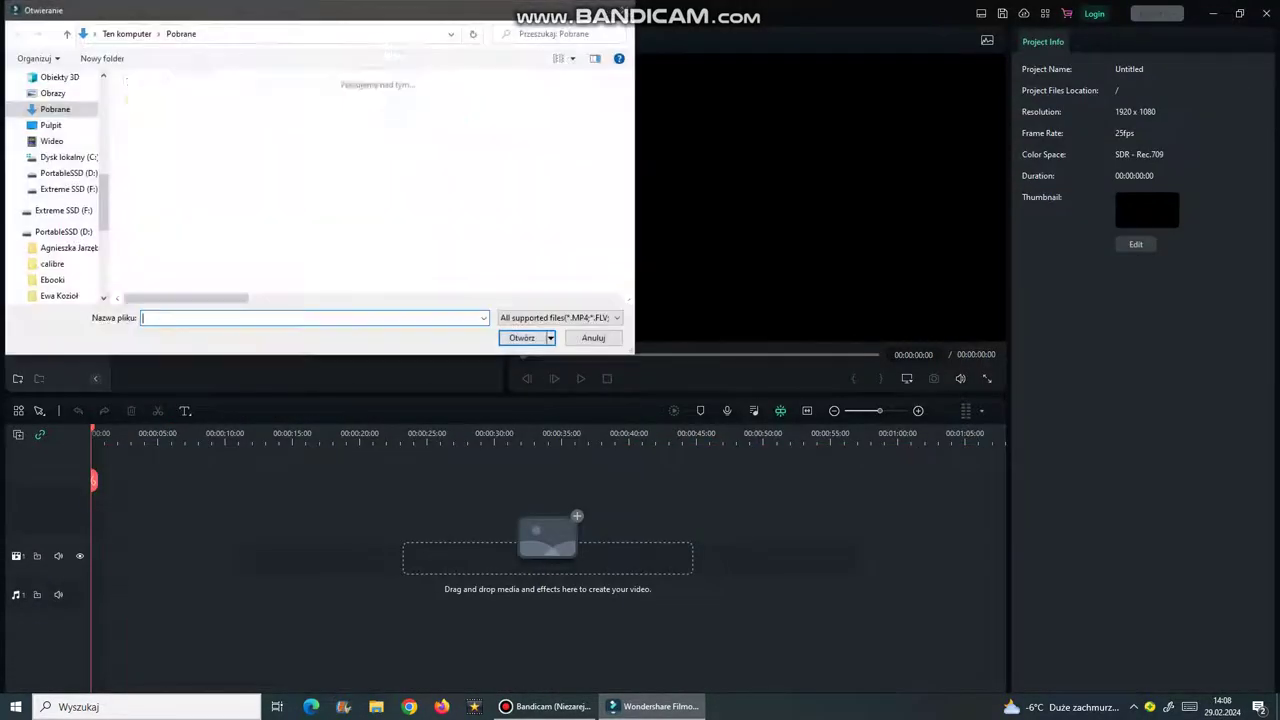
{"action": "double_click", "coordinate": [310, 98]}
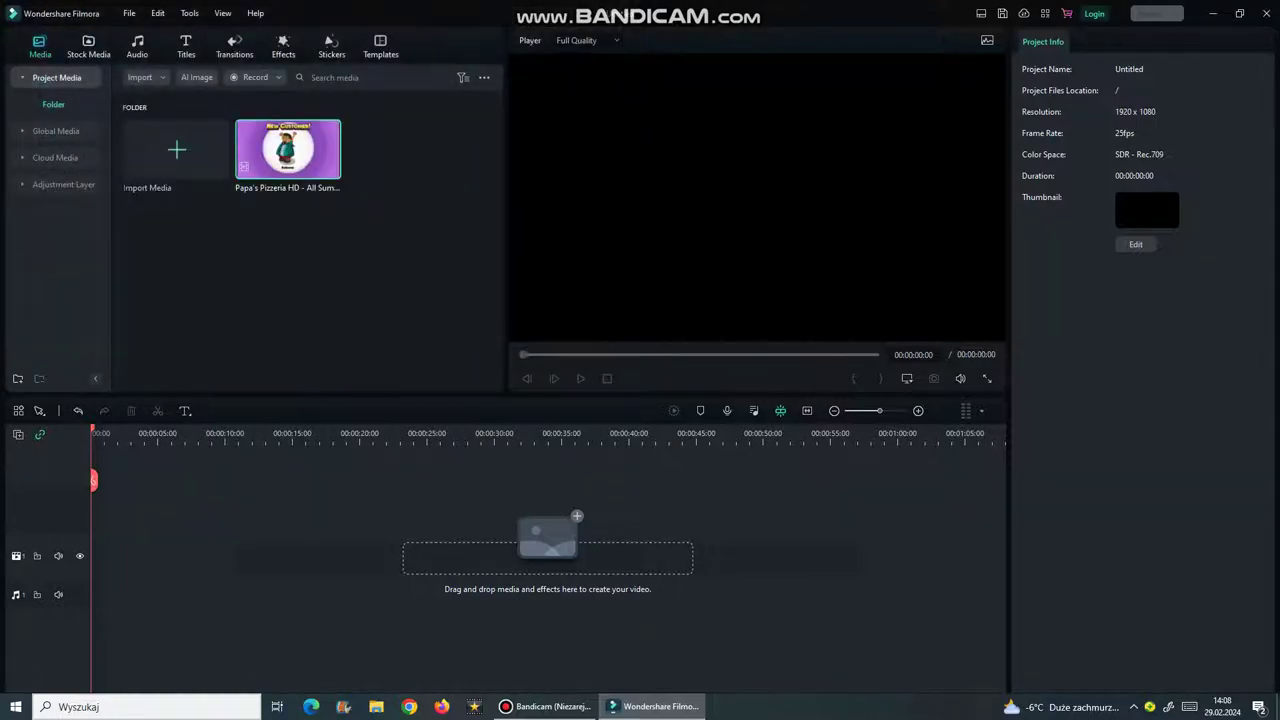
{"action": "left_click_drag", "start_coordinate": [288, 150], "coordinate": [121, 510]}
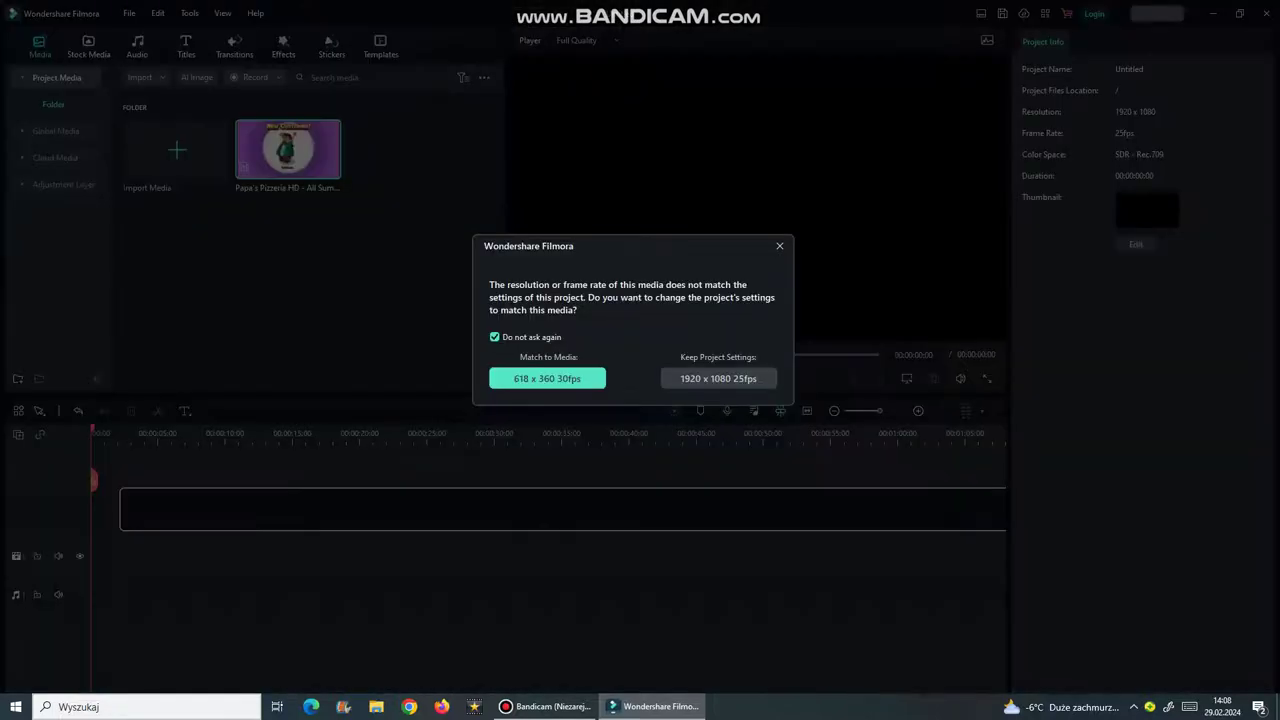
{"action": "left_click", "coordinate": [547, 378]}
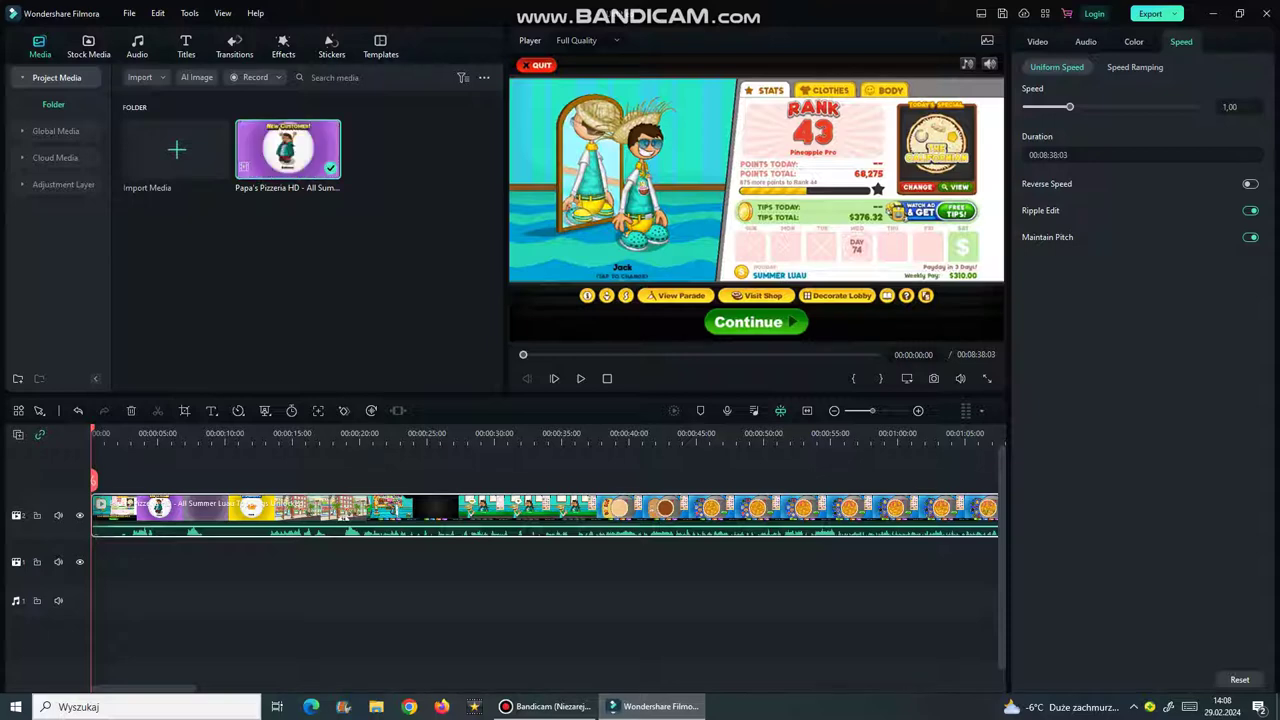
Import the "I HATE THE ENGLISH LANGU..." video and place it directly after the Papa's Pizzeria clip on the same track
{"action": "left_click", "coordinate": [678, 473]}
{"action": "scroll", "coordinate": [545, 510], "scroll_direction": "up", "scroll_amount": 2}
{"action": "scroll", "coordinate": [545, 510], "scroll_direction": "down", "scroll_amount": 10}
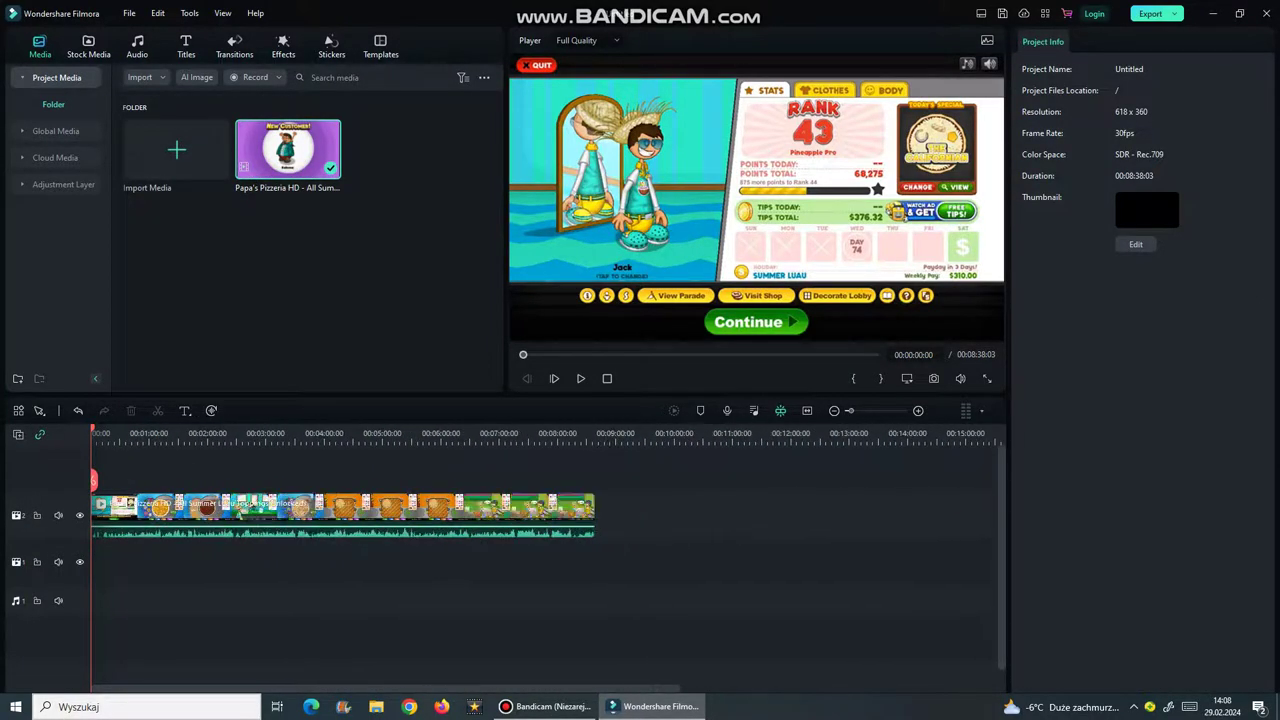
{"action": "left_click", "coordinate": [343, 514]}
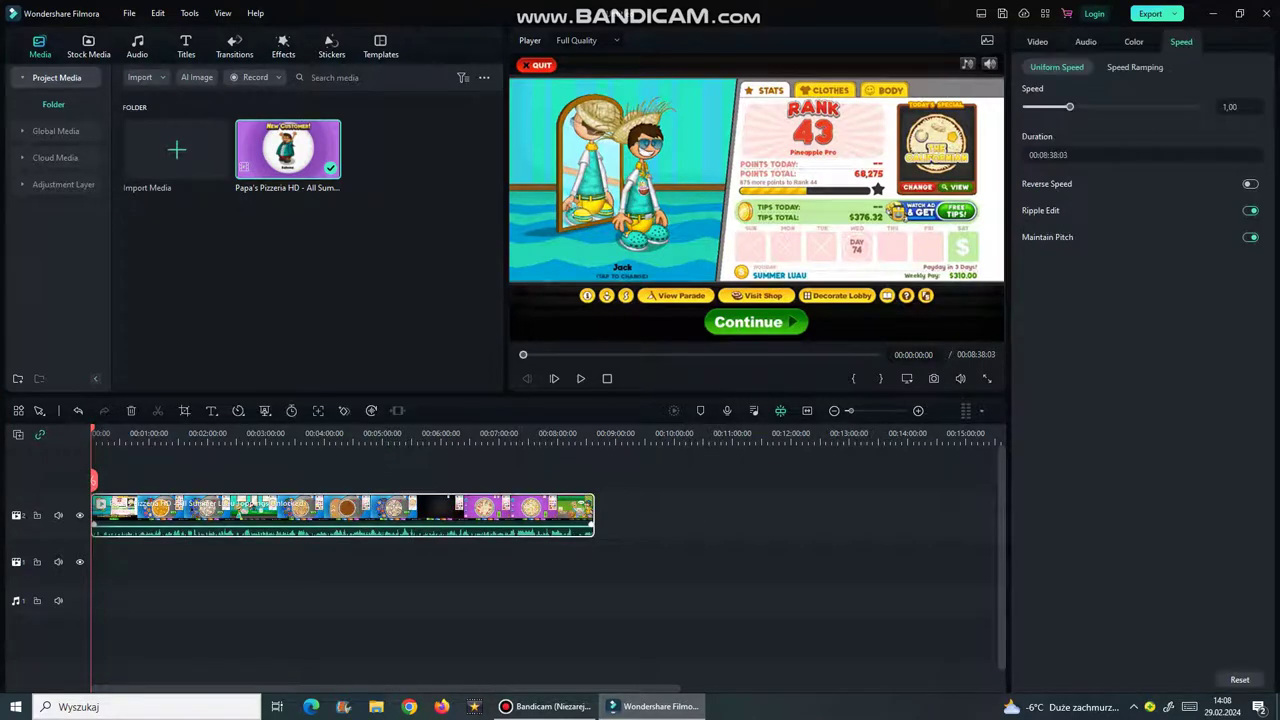
{"action": "left_click", "coordinate": [343, 600]}
{"action": "left_click", "coordinate": [177, 150]}
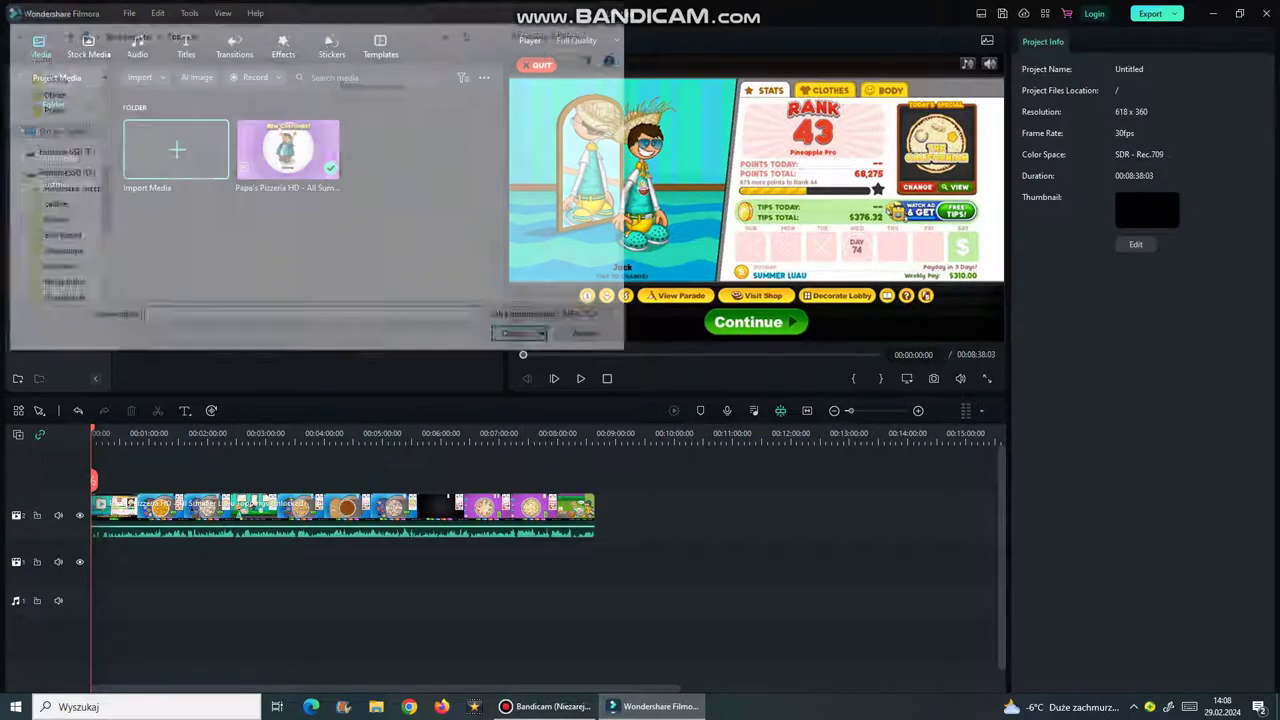
{"action": "double_click", "coordinate": [268, 112]}
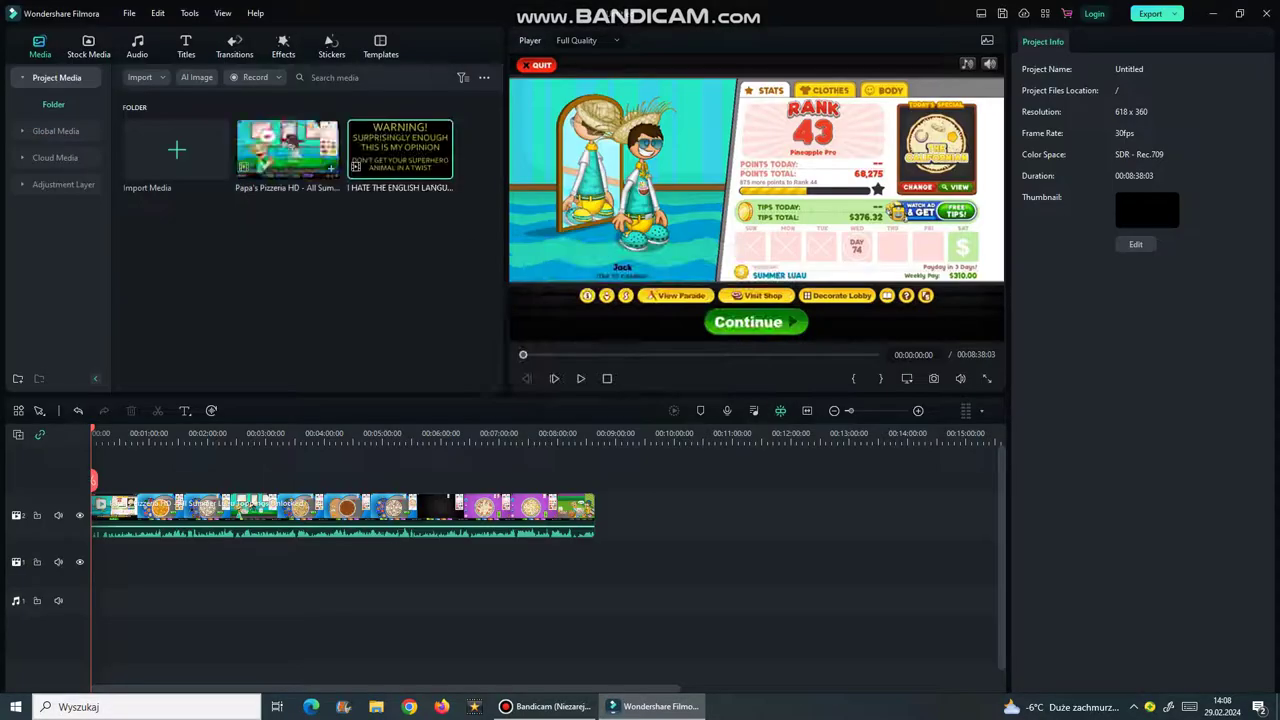
{"action": "left_click_drag", "start_coordinate": [400, 150], "coordinate": [598, 515]}
Add the Color Dissolve 1 transition between the two clips and look through the other trending transitions
{"action": "left_click", "coordinate": [234, 47]}
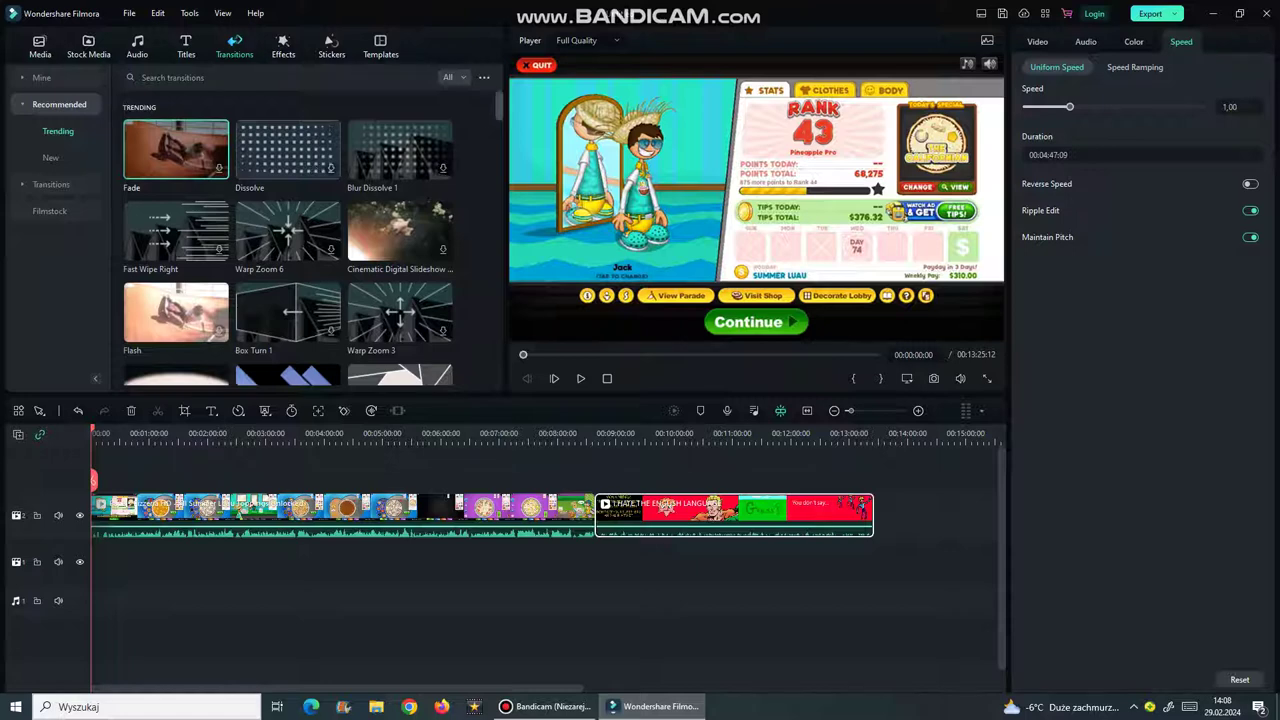
{"action": "scroll", "coordinate": [288, 250], "scroll_direction": "down", "scroll_amount": 5}
{"action": "scroll", "coordinate": [400, 225], "scroll_direction": "down", "scroll_amount": 1}
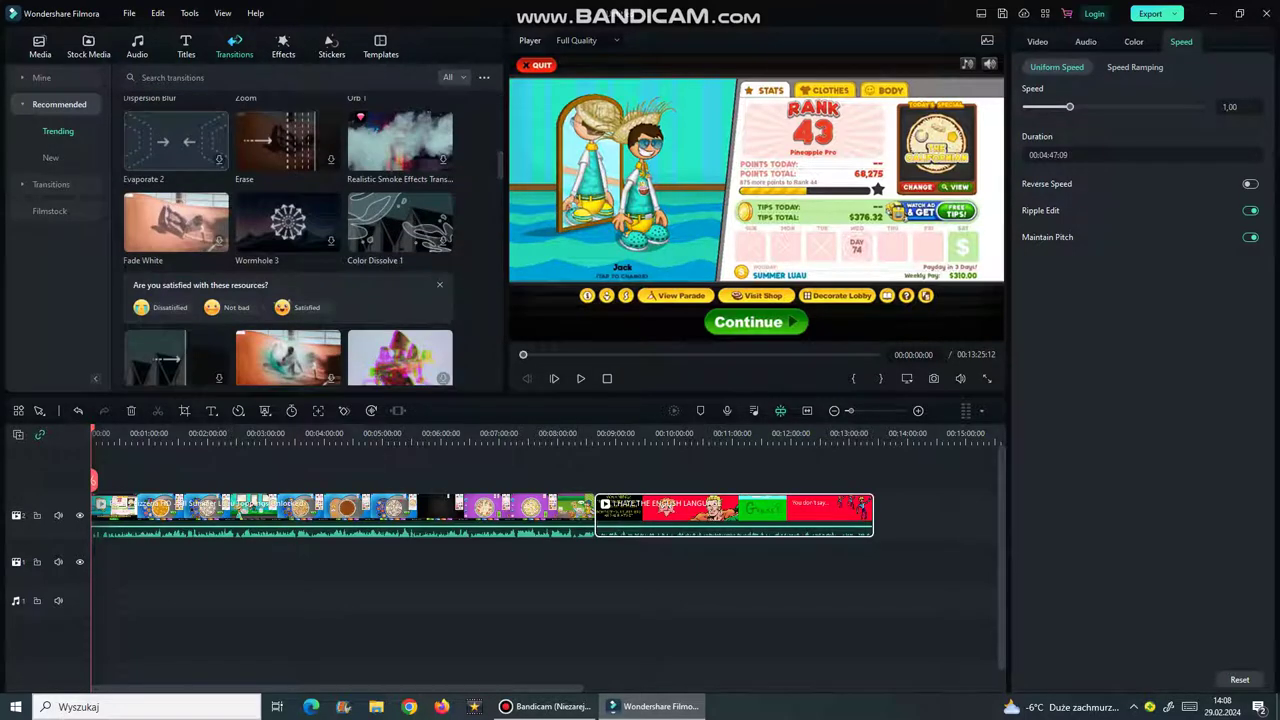
{"action": "double_click", "coordinate": [400, 222]}
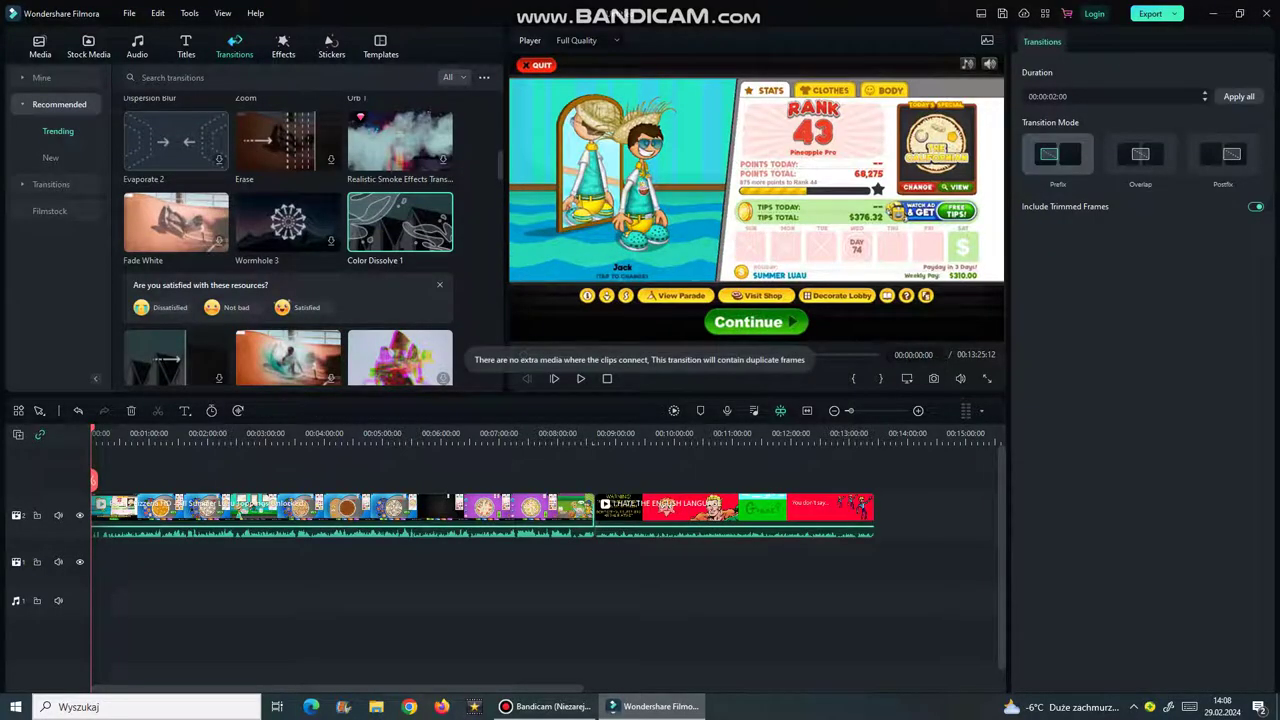
{"action": "scroll", "coordinate": [288, 230], "scroll_direction": "up", "scroll_amount": 6}
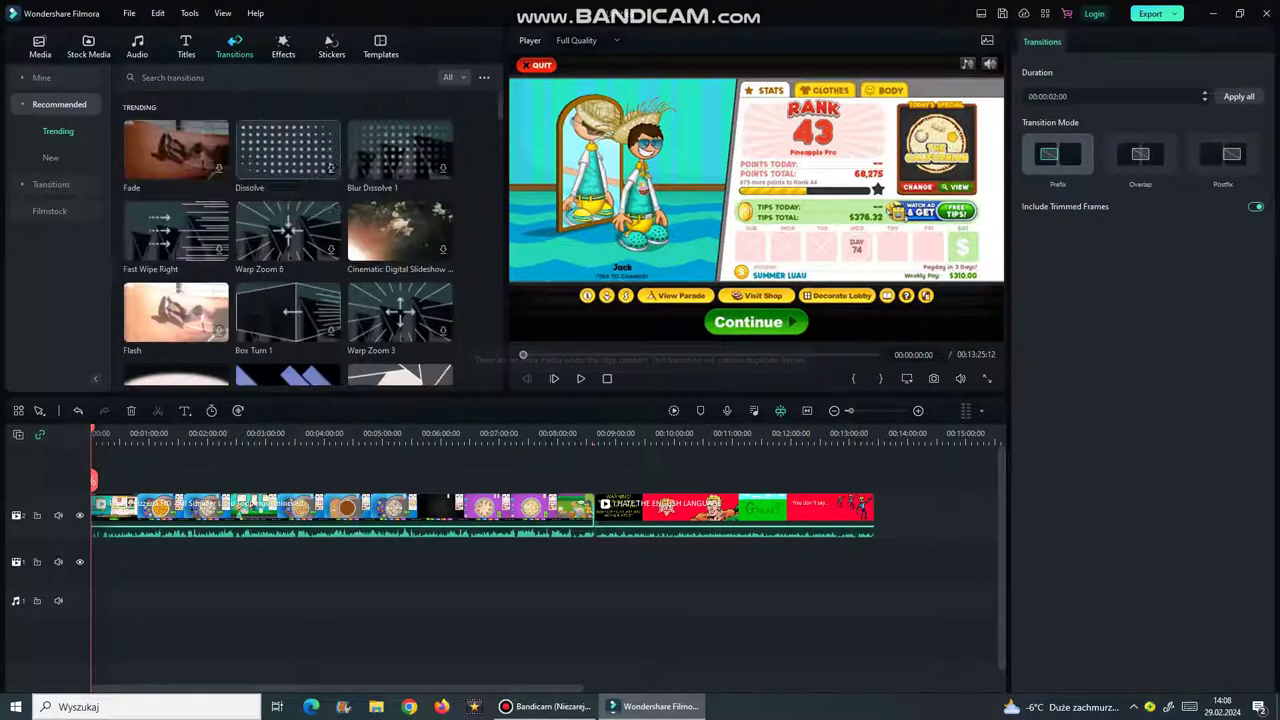
{"action": "left_click", "coordinate": [176, 150]}
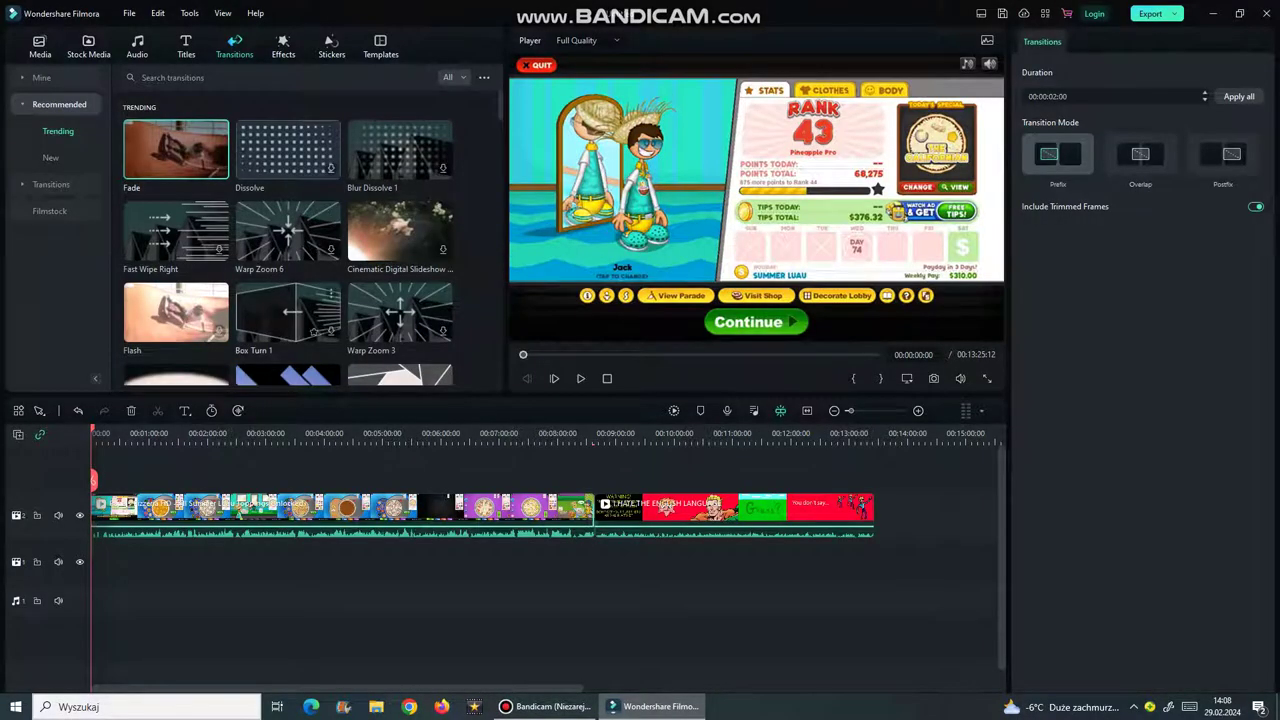
{"action": "scroll", "coordinate": [288, 240], "scroll_direction": "down", "scroll_amount": 10}
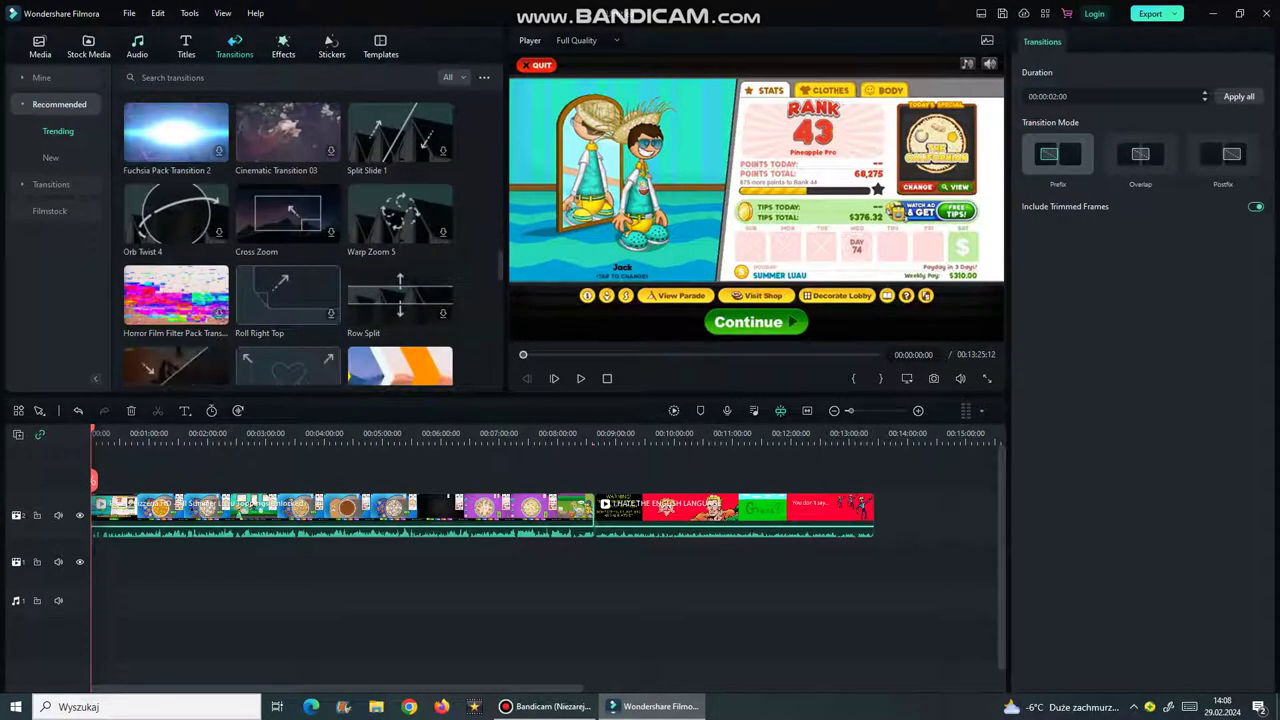
Look through the recommended effects and apply the Basic video effect Hue Shift to the Papa's Pizzeria clip
{"action": "left_click", "coordinate": [283, 46]}
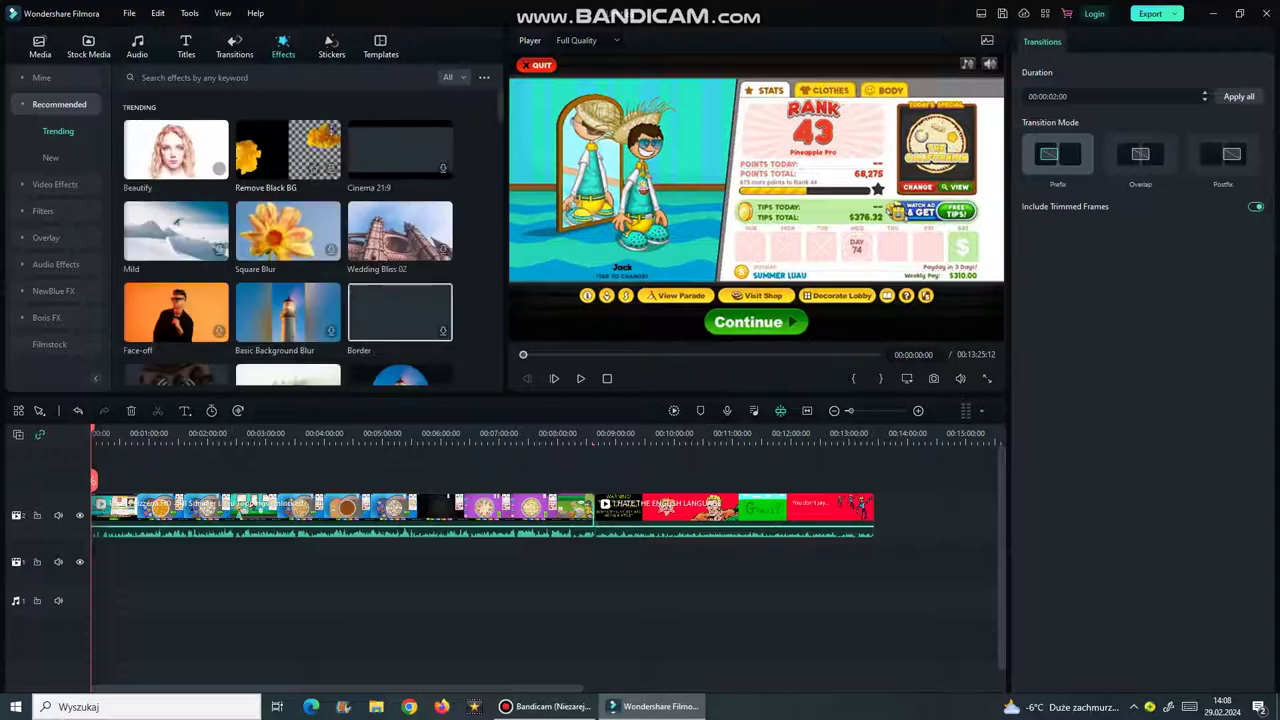
{"action": "scroll", "coordinate": [288, 240], "scroll_direction": "down", "scroll_amount": 10}
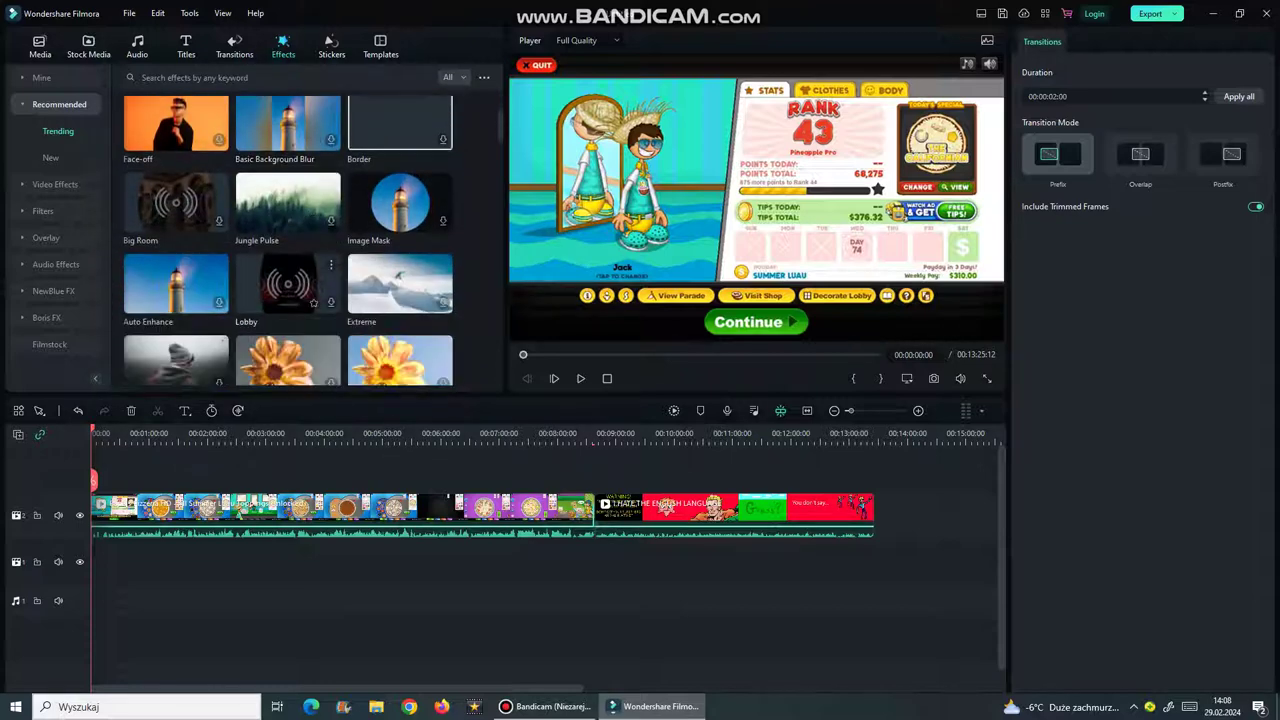
{"action": "scroll", "coordinate": [288, 240], "scroll_direction": "down", "scroll_amount": 5}
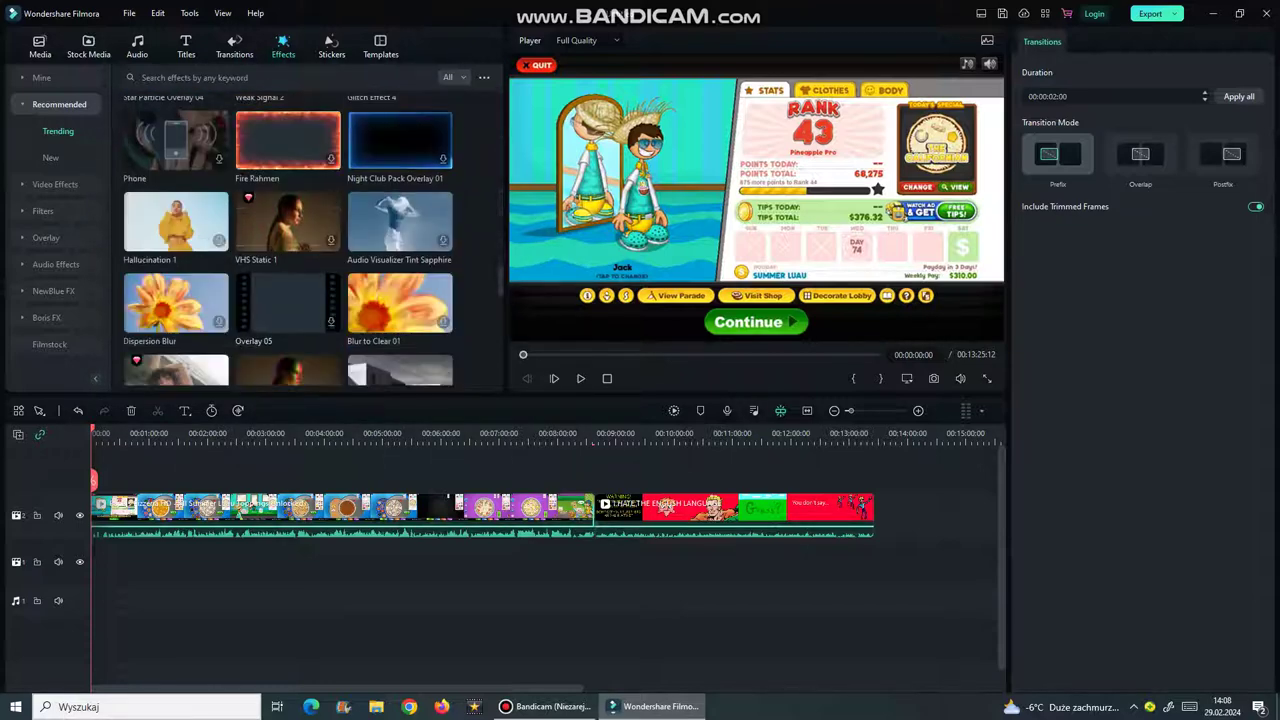
{"action": "scroll", "coordinate": [288, 240], "scroll_direction": "down", "scroll_amount": 10}
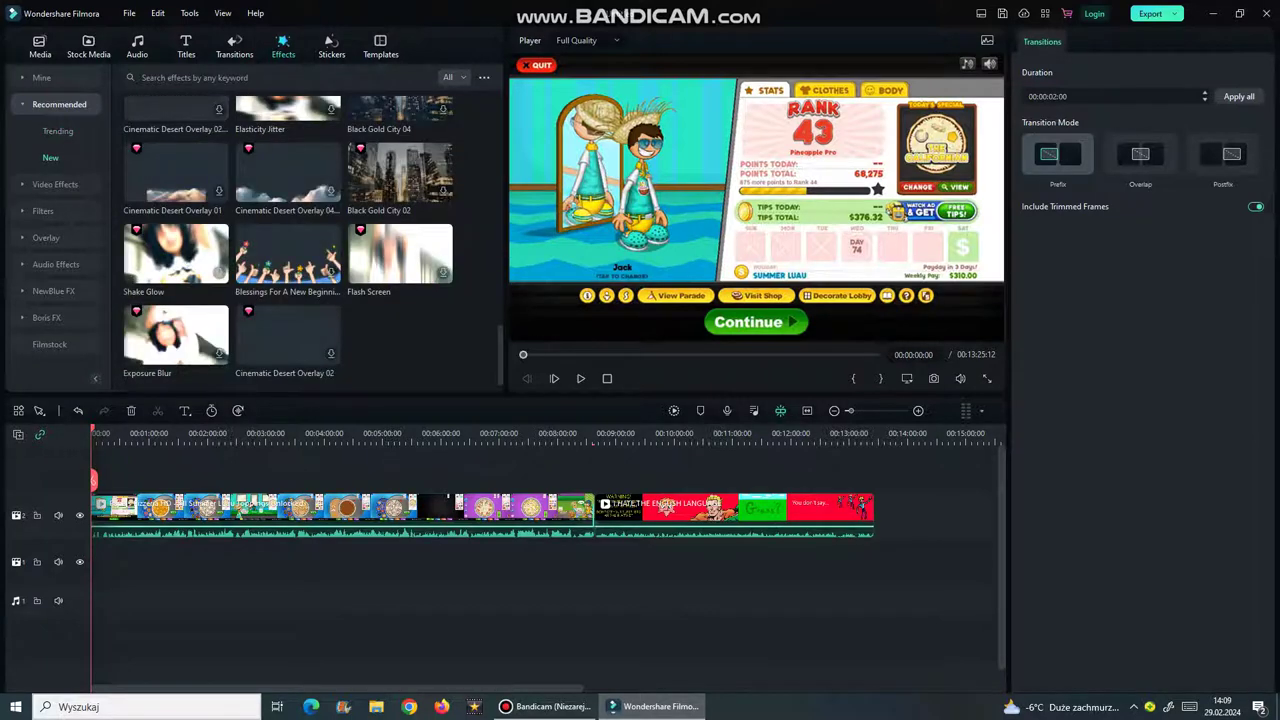
{"action": "left_click", "coordinate": [55, 184]}
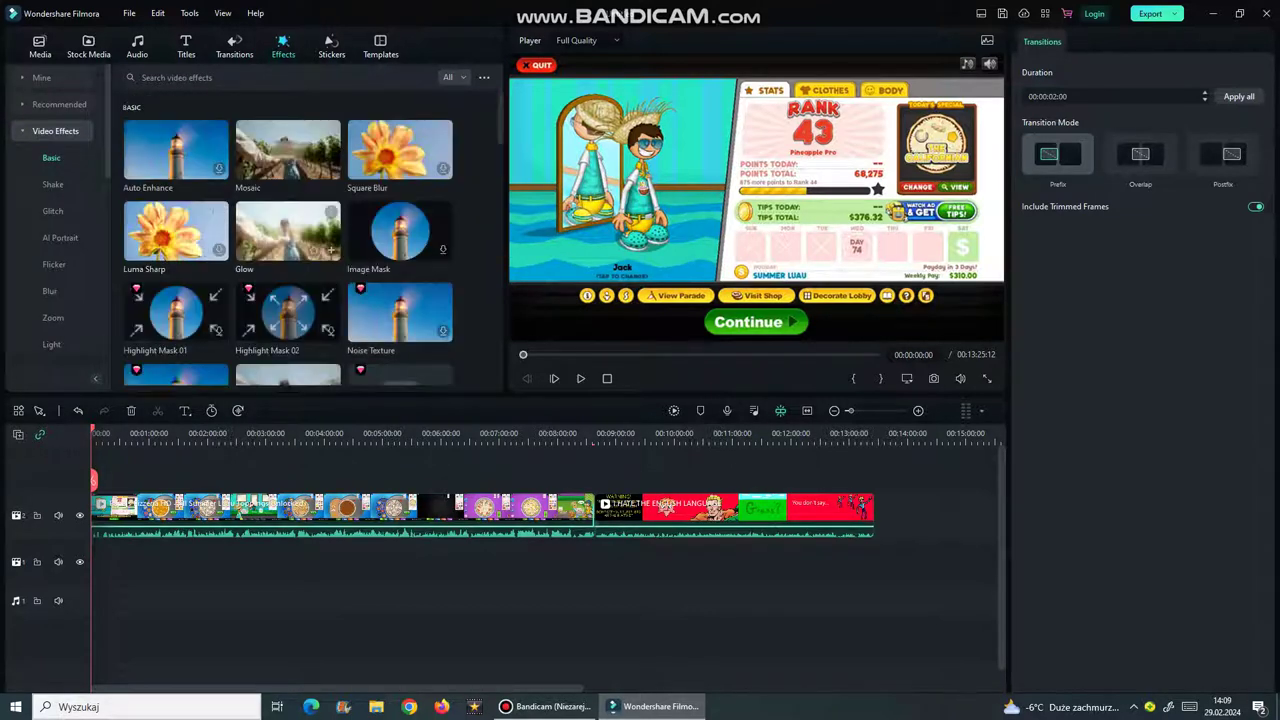
{"action": "scroll", "coordinate": [288, 230], "scroll_direction": "down", "scroll_amount": 3}
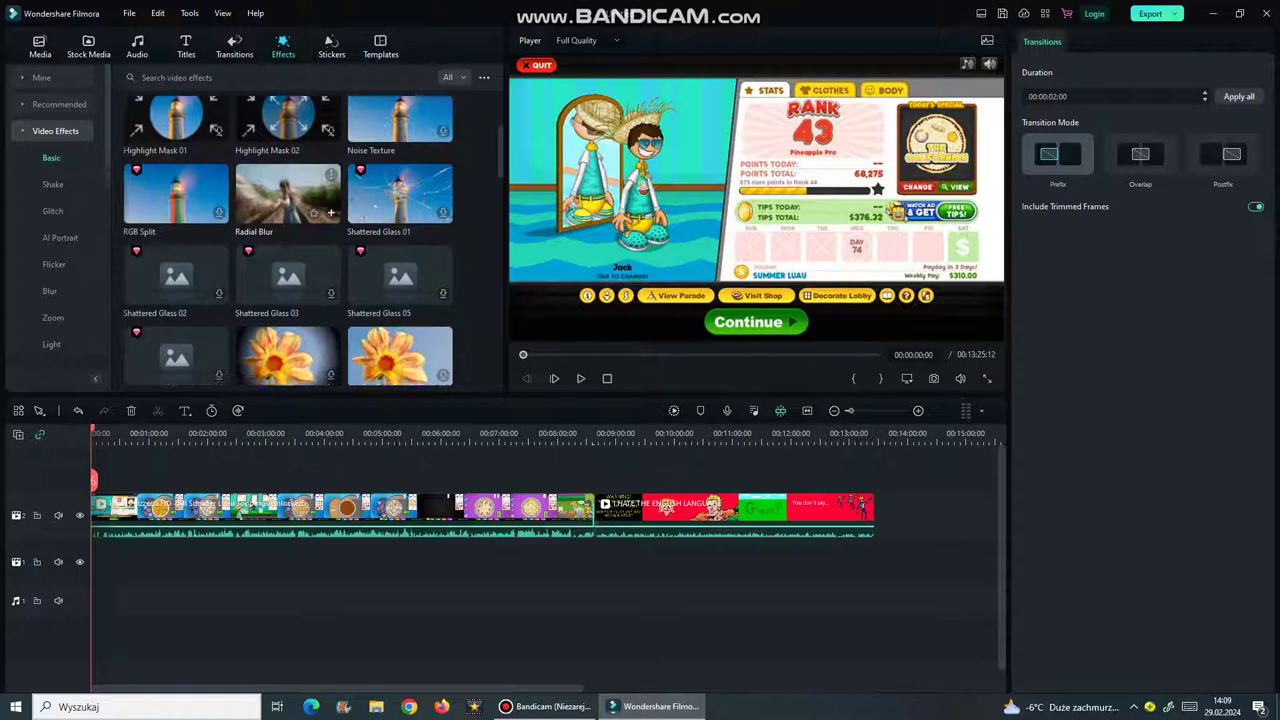
{"action": "scroll", "coordinate": [300, 200], "scroll_direction": "down", "scroll_amount": 5}
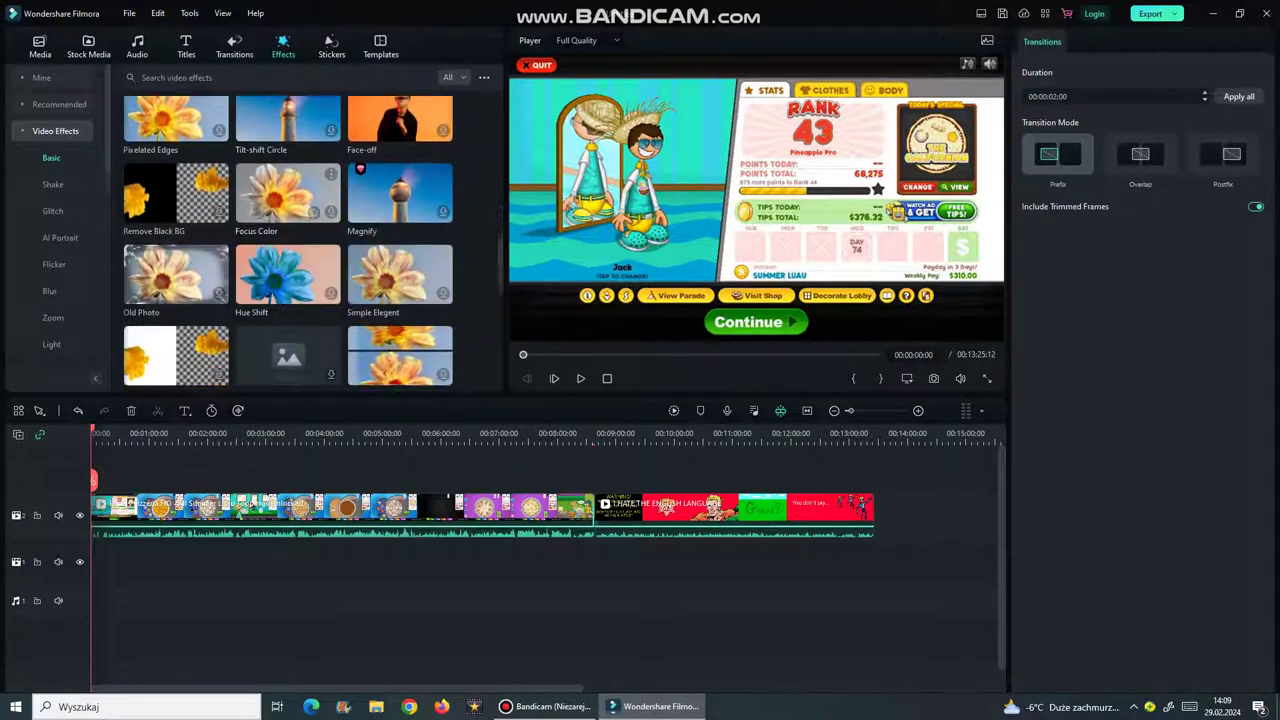
{"action": "scroll", "coordinate": [288, 240], "scroll_direction": "down", "scroll_amount": 2}
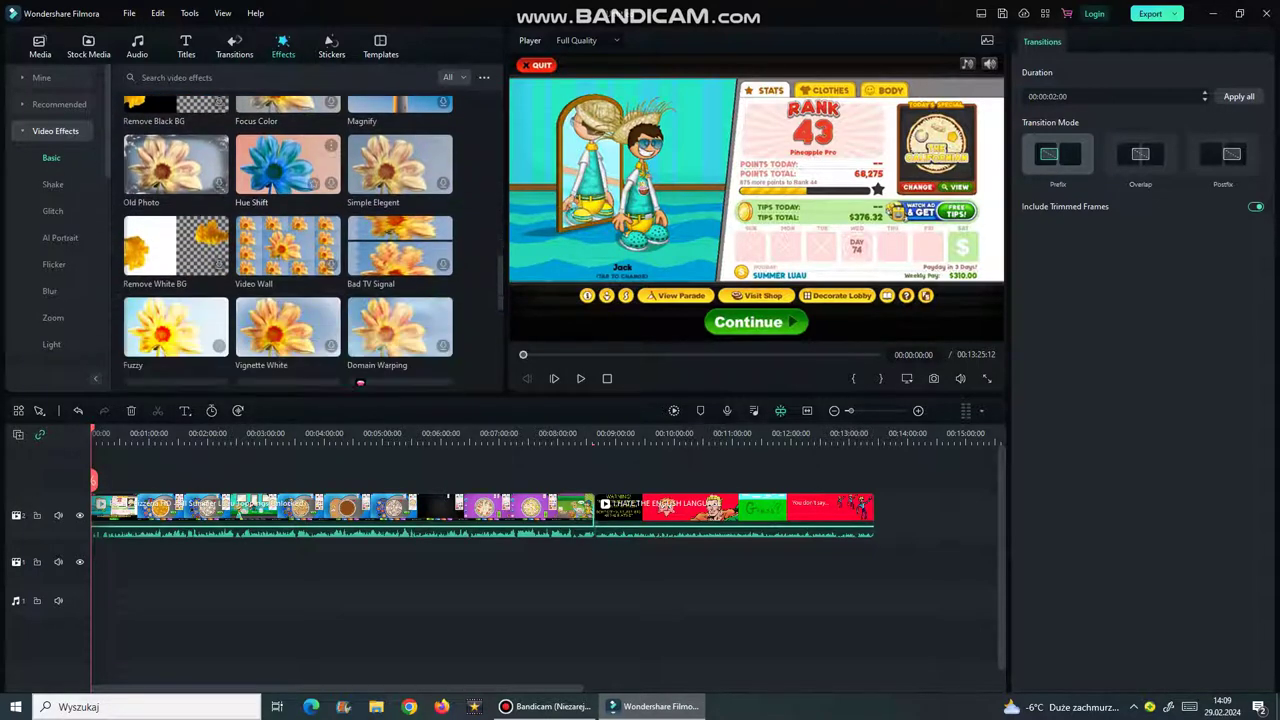
{"action": "left_click_drag", "start_coordinate": [220, 468], "coordinate": [222, 507]}
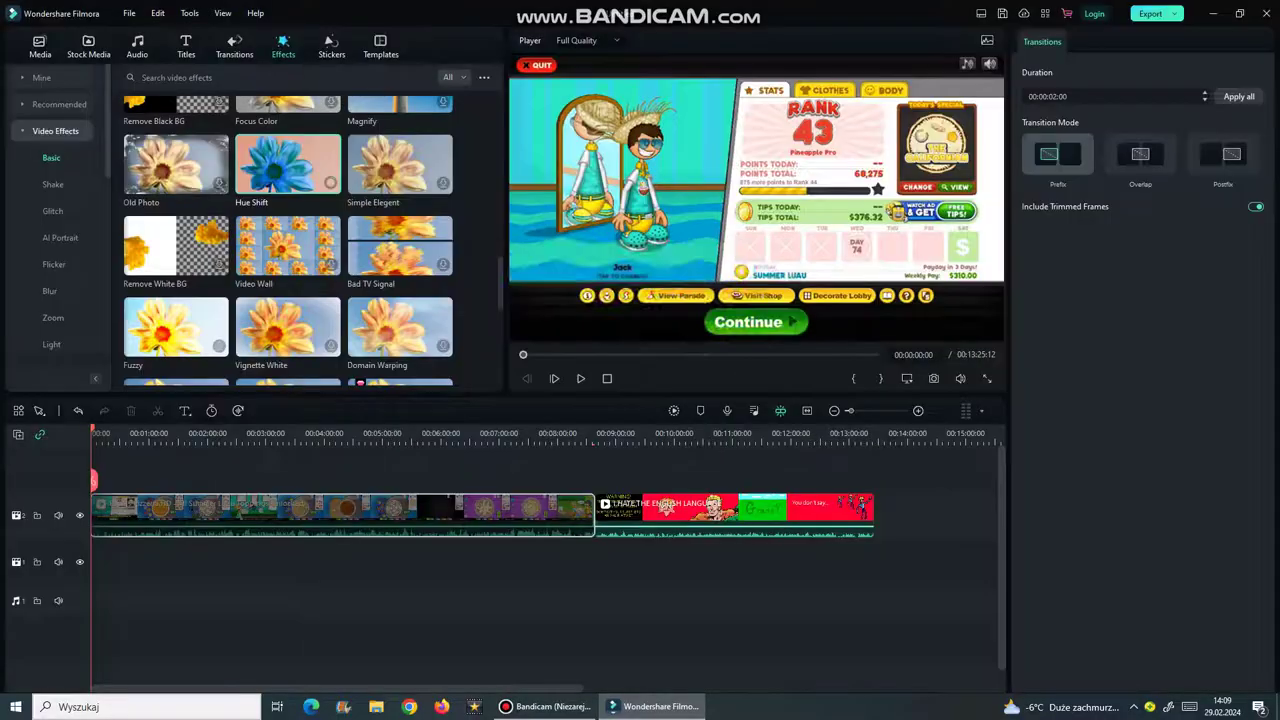
Add the Rainbow 2 effect to the Papa's Pizzeria clip on top of the hue shift
{"action": "scroll", "coordinate": [288, 240], "scroll_direction": "down", "scroll_amount": 5}
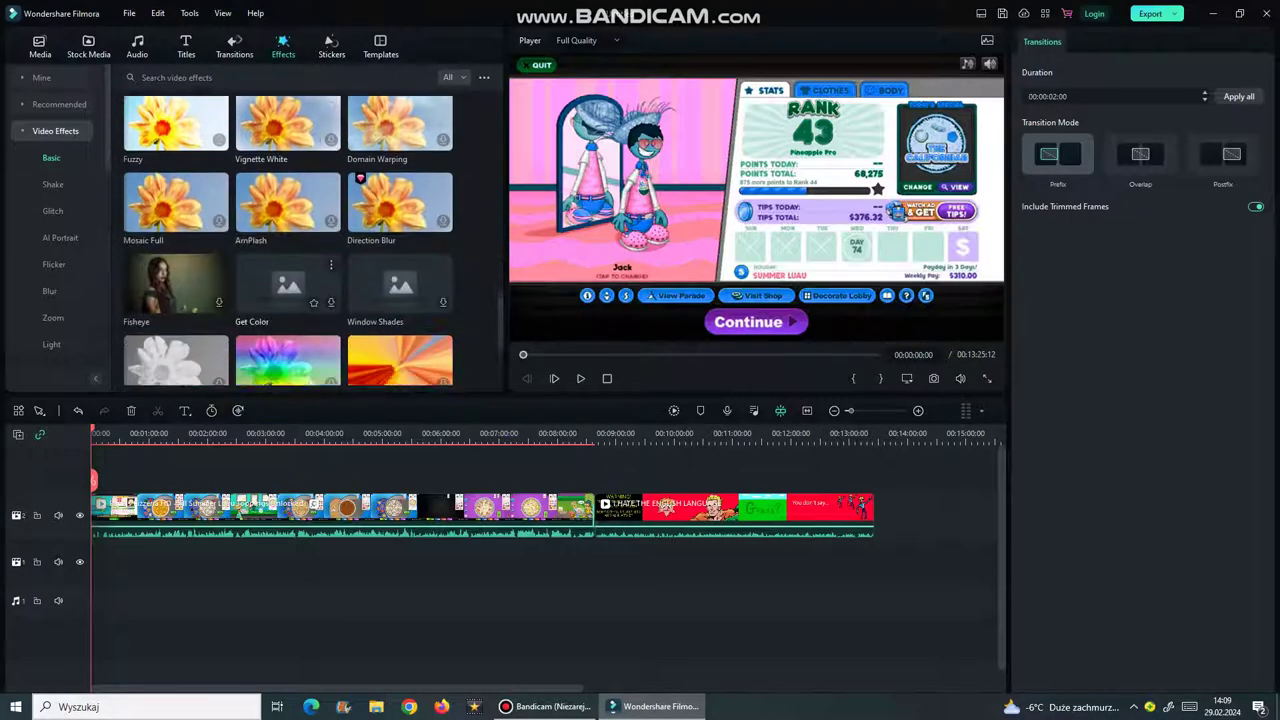
{"action": "scroll", "coordinate": [288, 310], "scroll_direction": "down", "scroll_amount": 1}
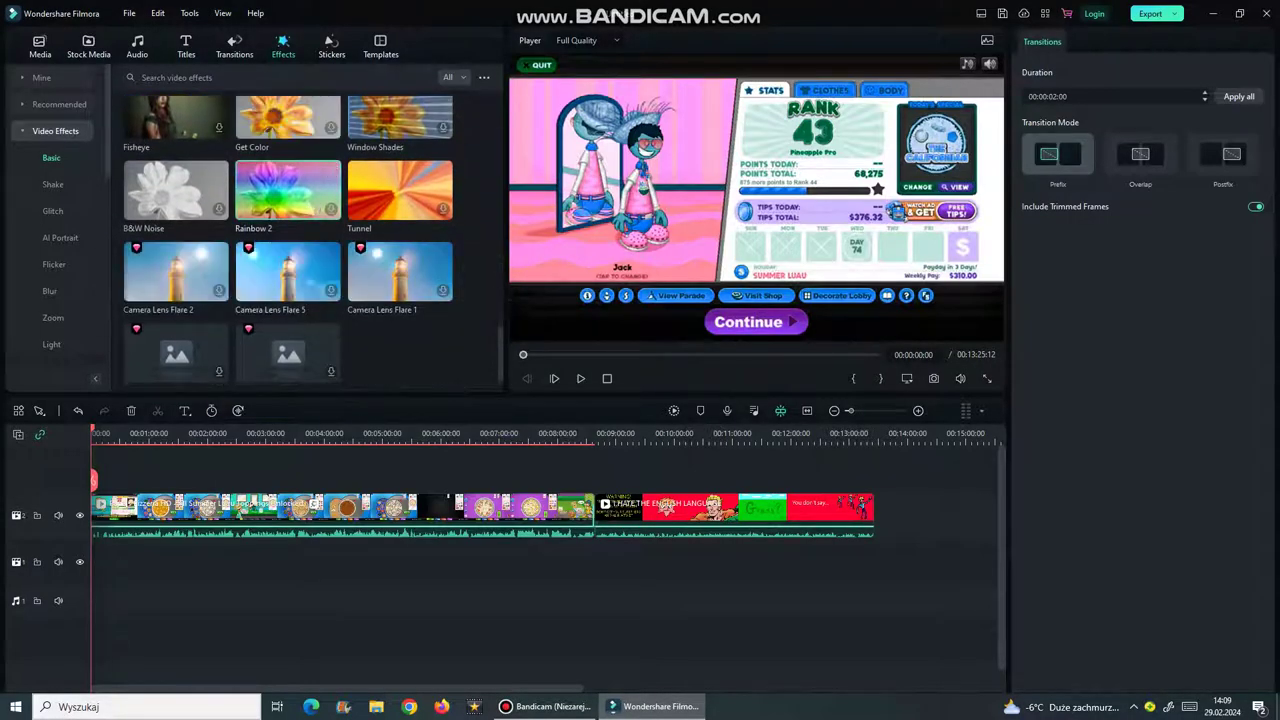
{"action": "left_click_drag", "start_coordinate": [288, 192], "coordinate": [233, 507]}
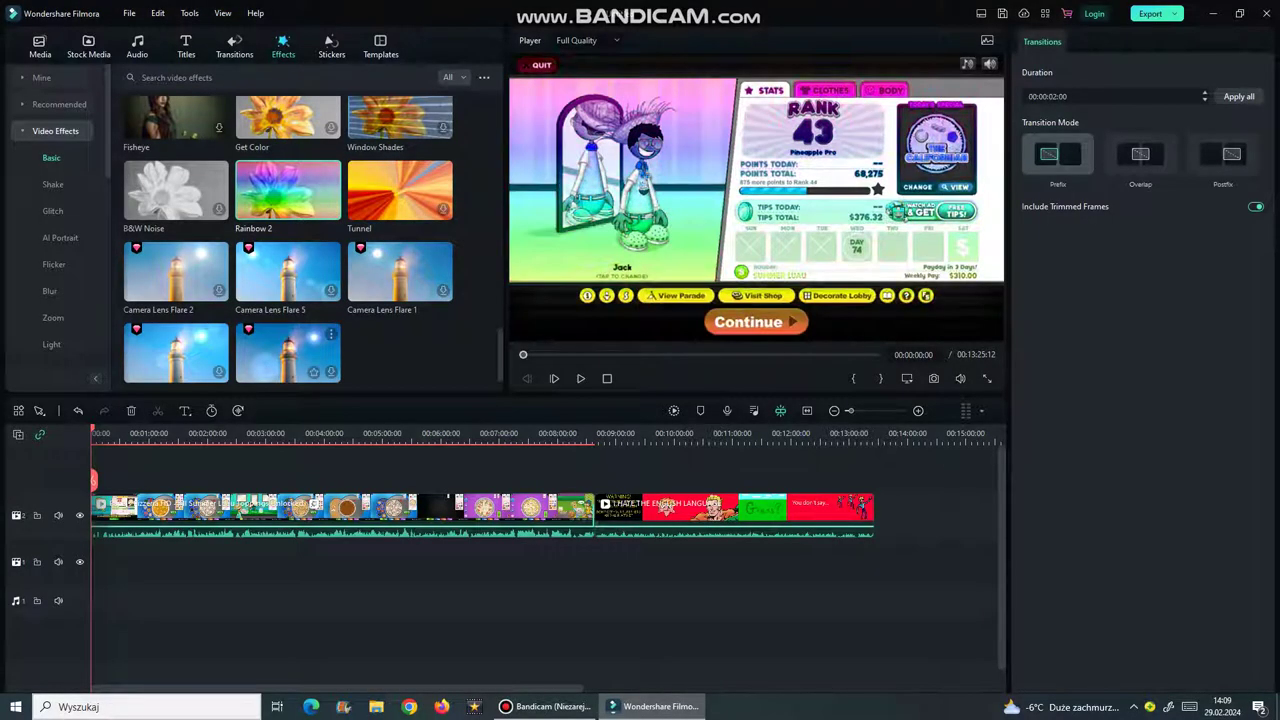
Look through the Shake, Glitch and AI Portrait effects, and apply the Flicker effect Negative Colorful to the Papa's Pizzeria clip
{"action": "scroll", "coordinate": [288, 345], "scroll_direction": "down", "scroll_amount": 1}
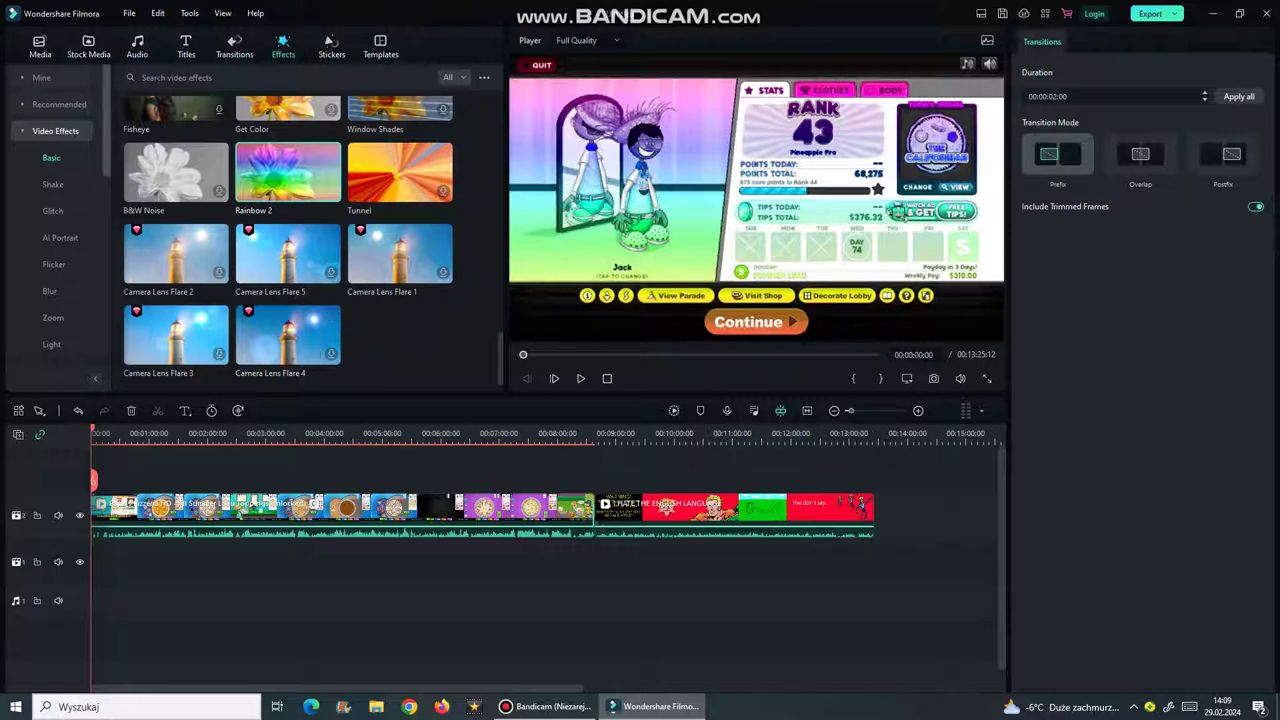
{"action": "left_click", "coordinate": [53, 184]}
{"action": "left_click", "coordinate": [53, 211]}
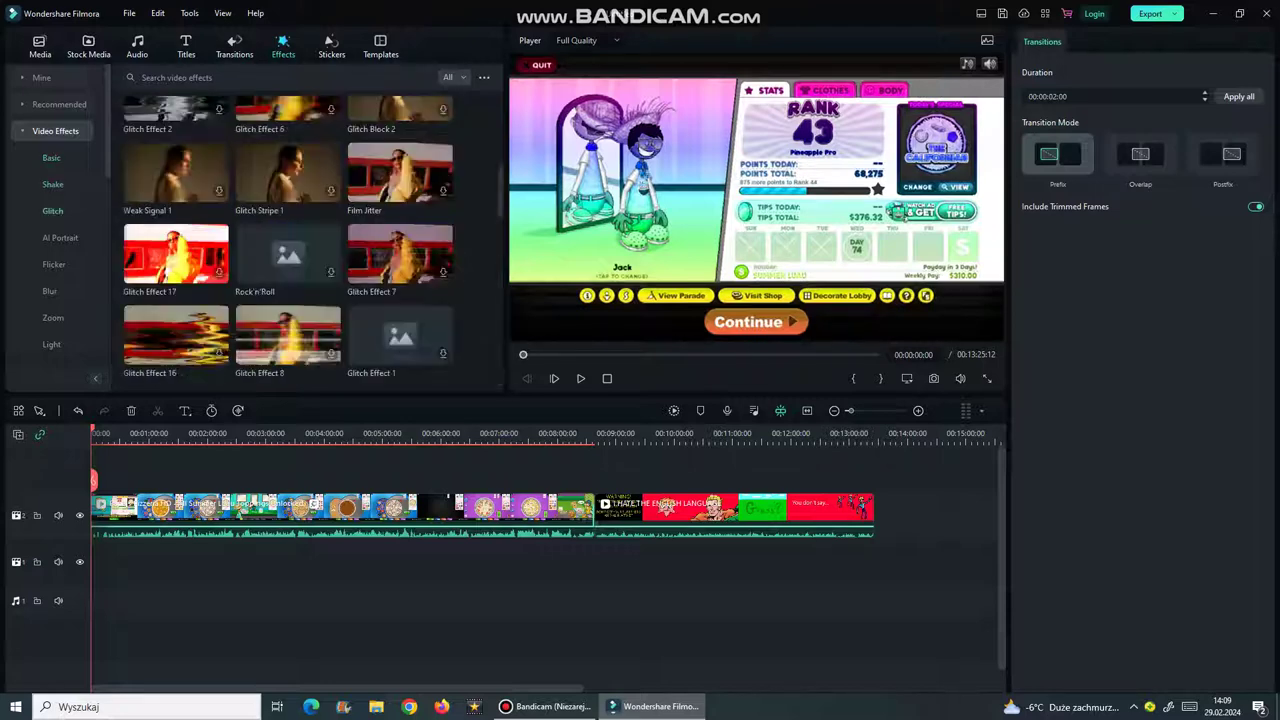
{"action": "left_click", "coordinate": [60, 238]}
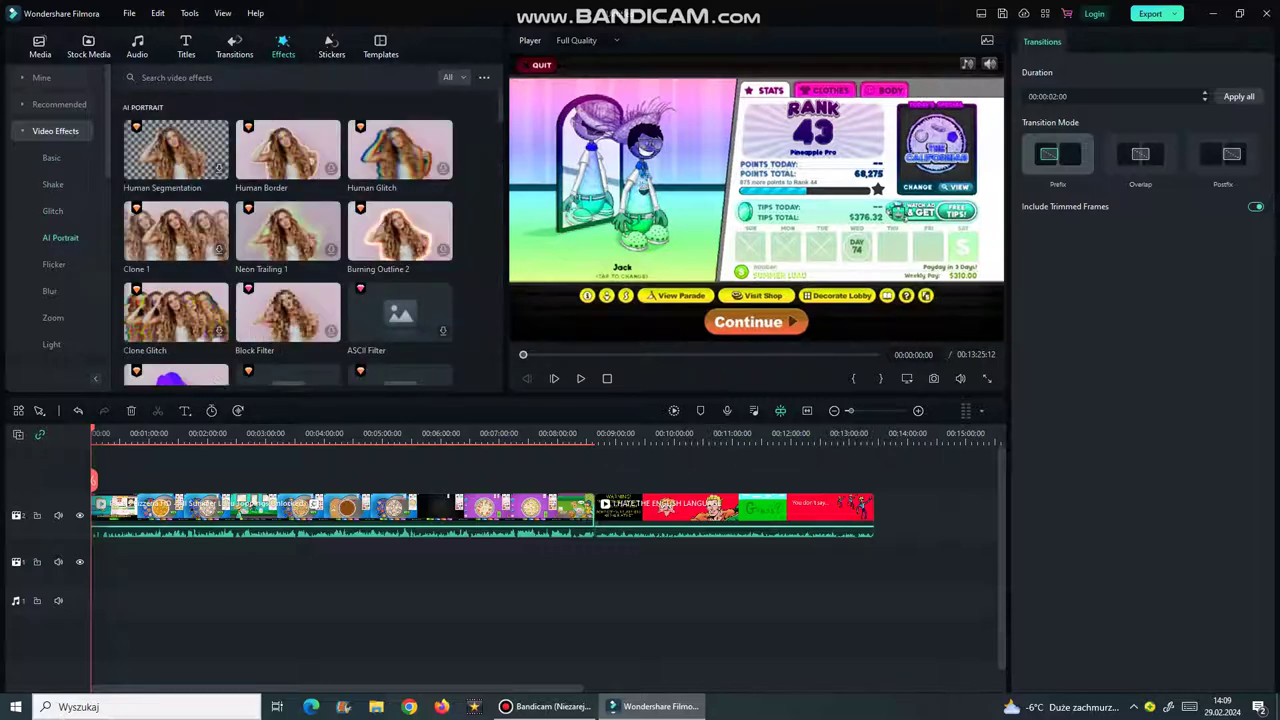
{"action": "scroll", "coordinate": [290, 262], "scroll_direction": "down", "scroll_amount": 5}
{"action": "scroll", "coordinate": [290, 262], "scroll_direction": "down", "scroll_amount": 5}
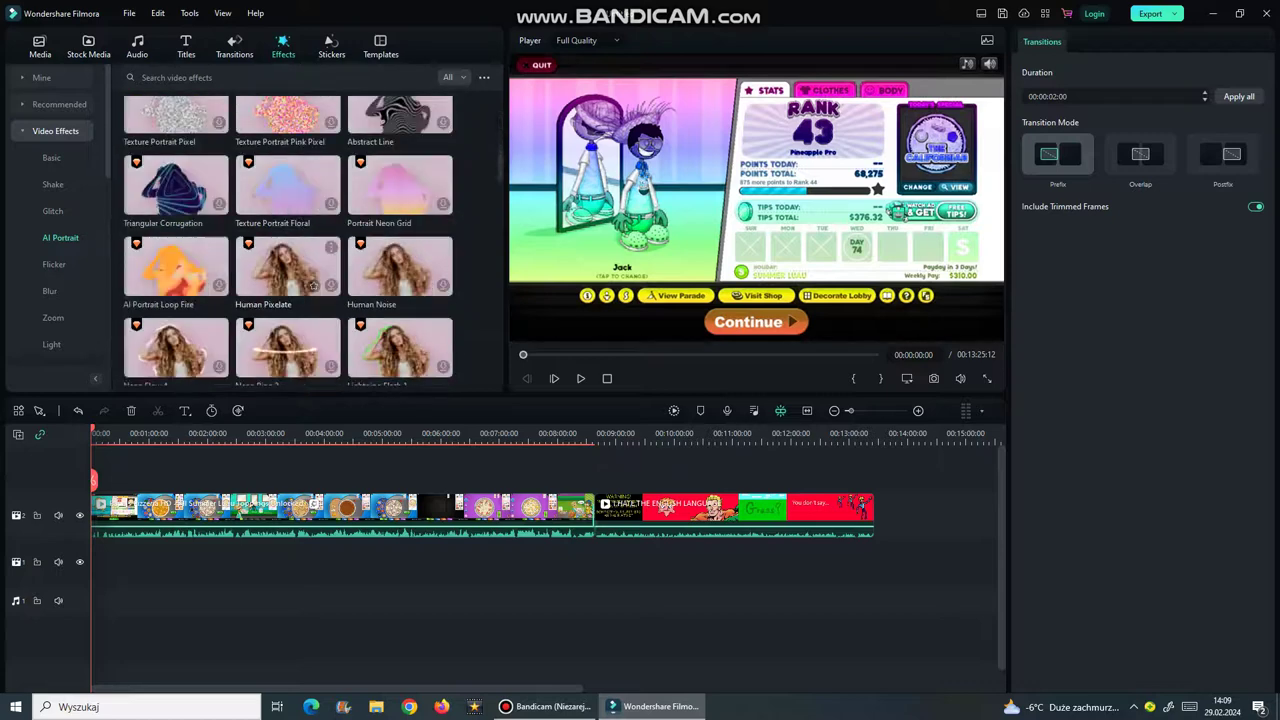
{"action": "scroll", "coordinate": [290, 262], "scroll_direction": "down", "scroll_amount": 10}
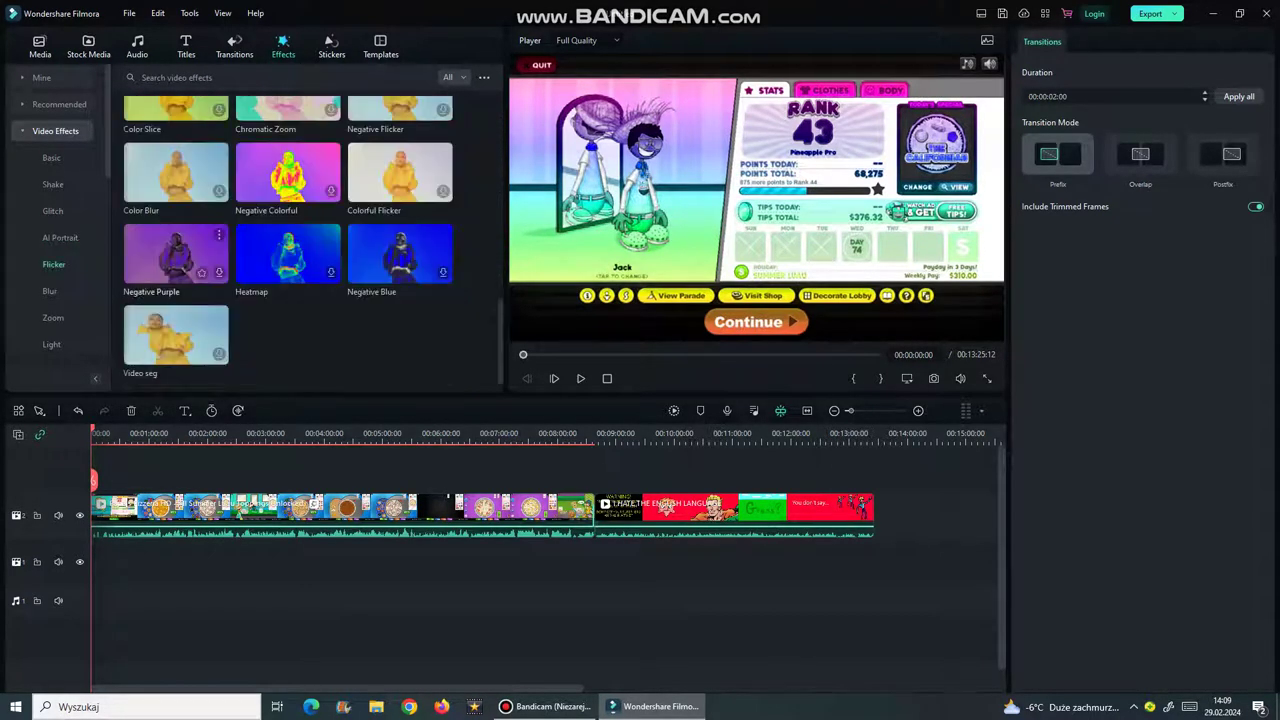
{"action": "left_click_drag", "start_coordinate": [288, 172], "coordinate": [305, 512]}
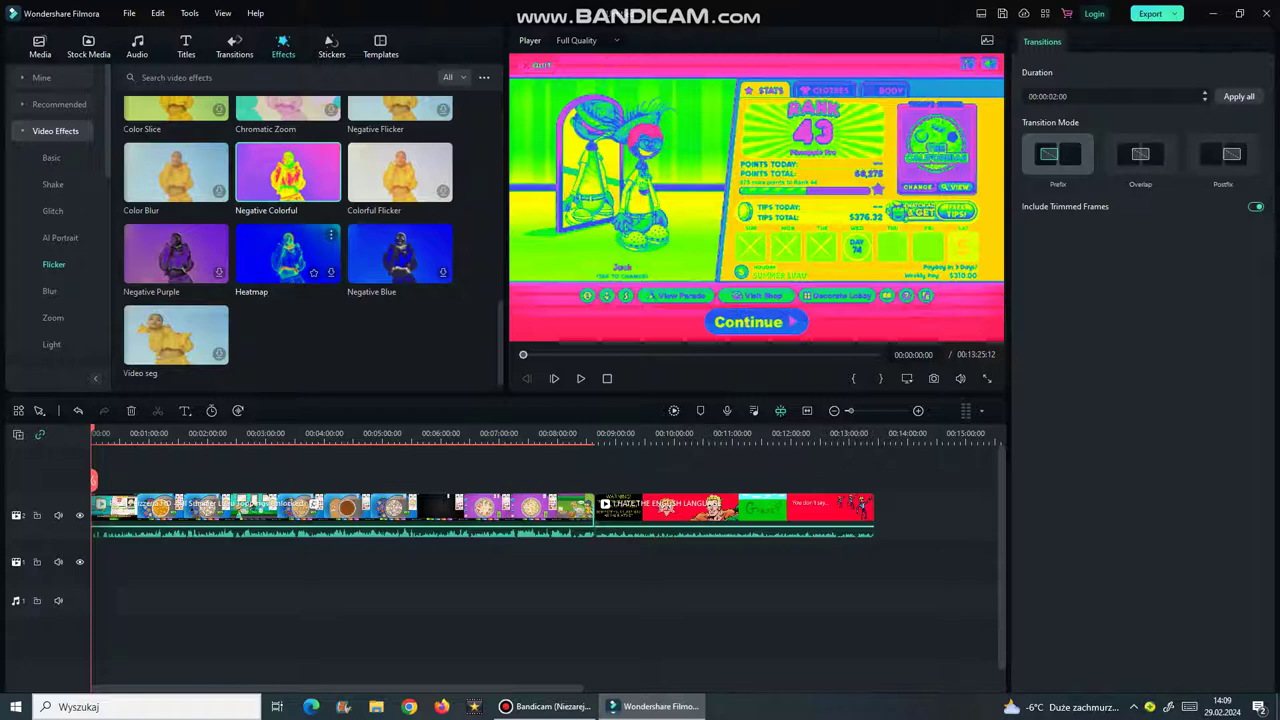
Examine the Blur, Zoom and Light categories of the video effects
{"action": "left_click", "coordinate": [50, 291]}
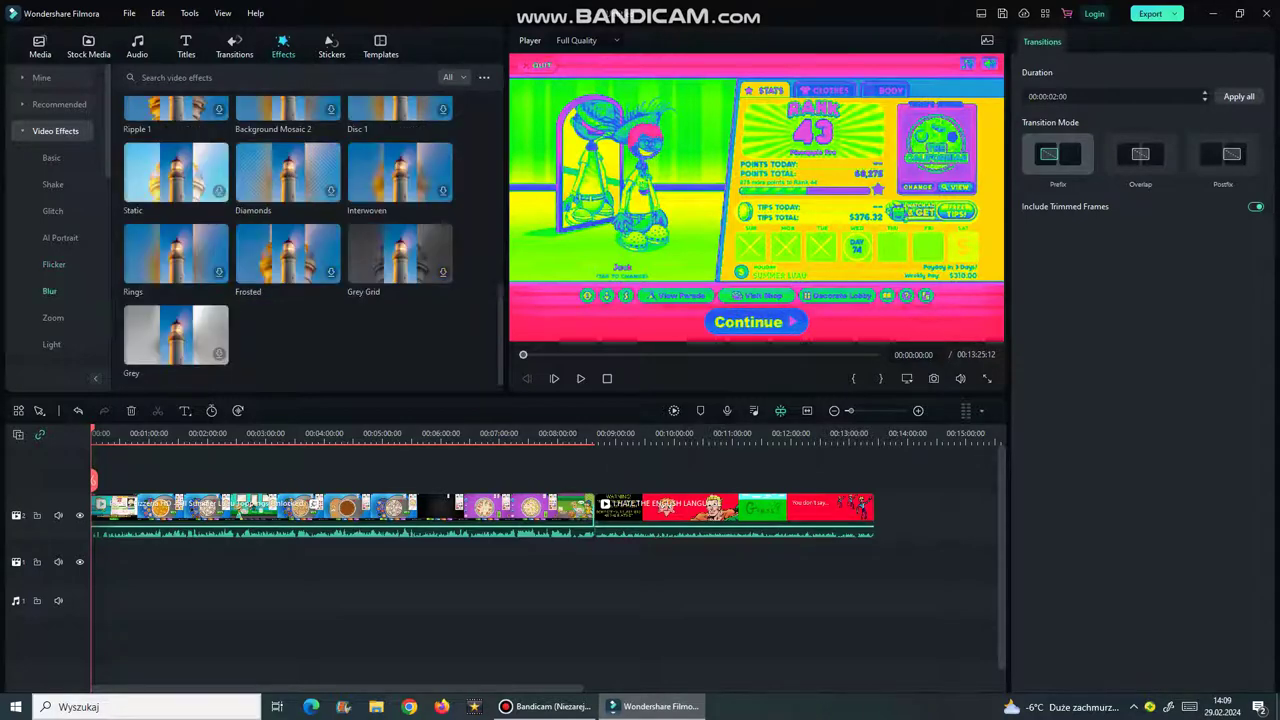
{"action": "left_click", "coordinate": [53, 318]}
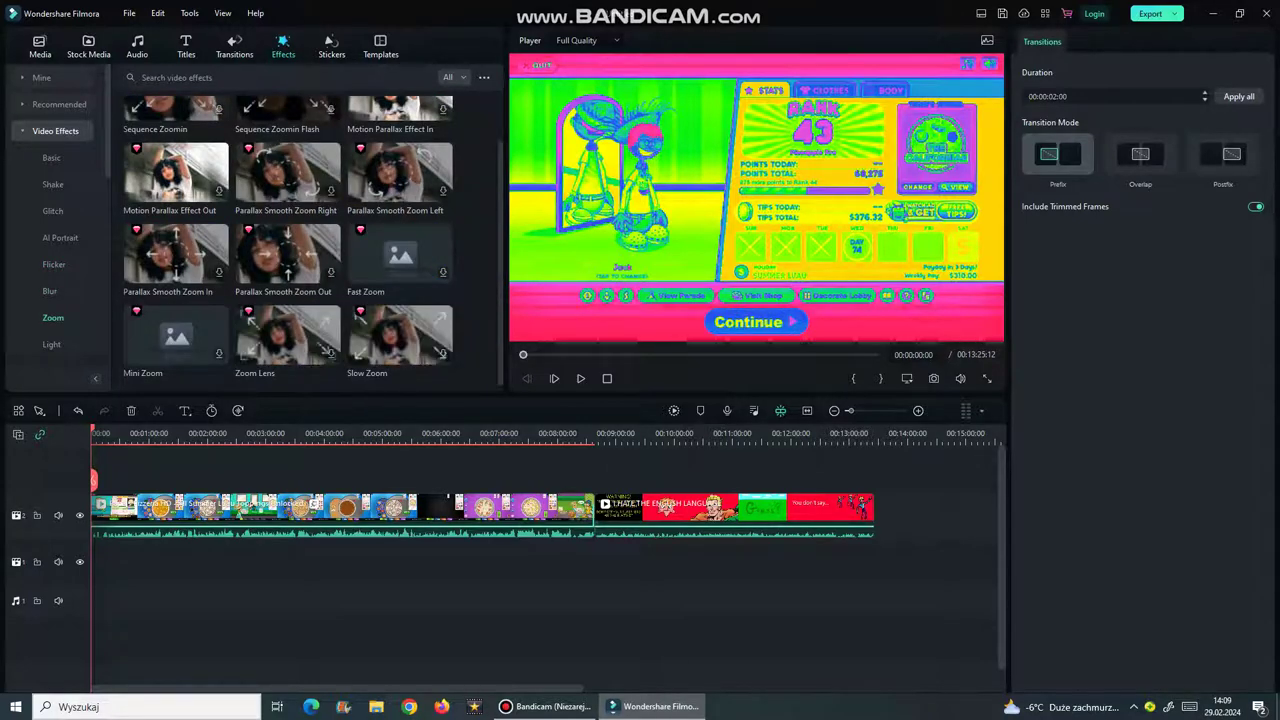
{"action": "left_click", "coordinate": [51, 344]}
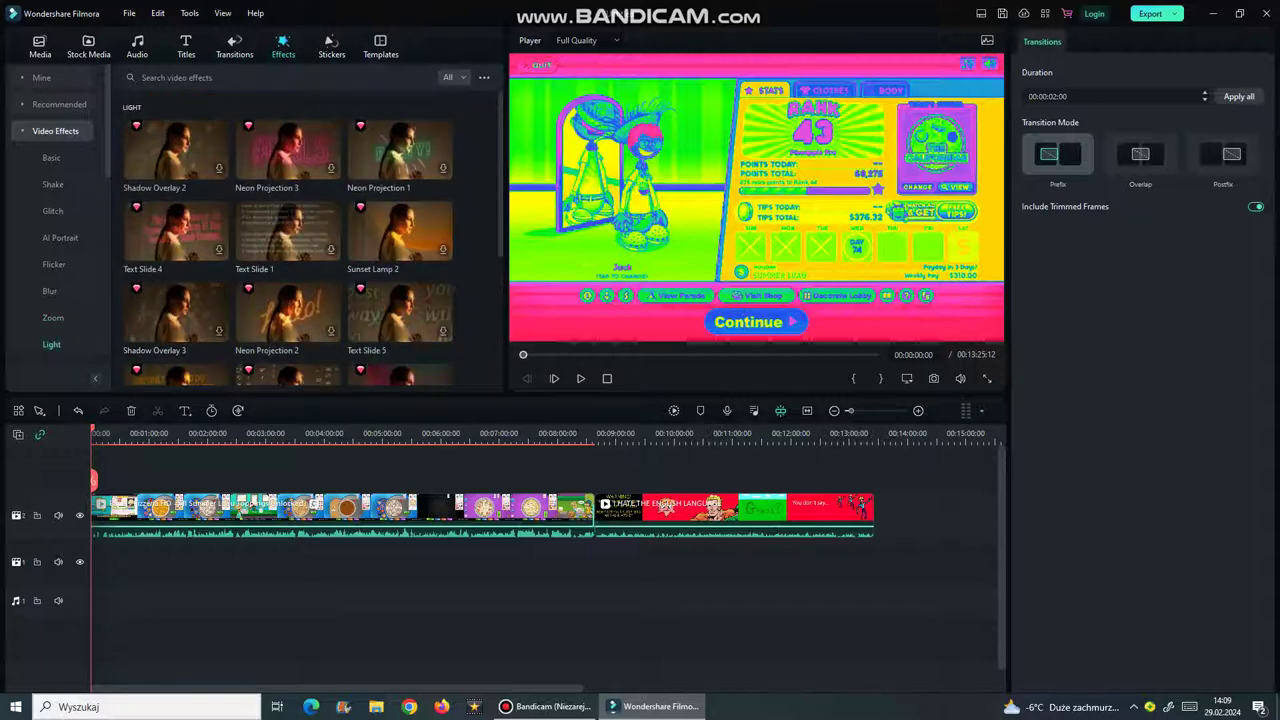
Place the Spanish Social Media Icons "SUSCRIBIRSE" sticker above the first clip at the timeline start and play it back
{"action": "left_click", "coordinate": [331, 47]}
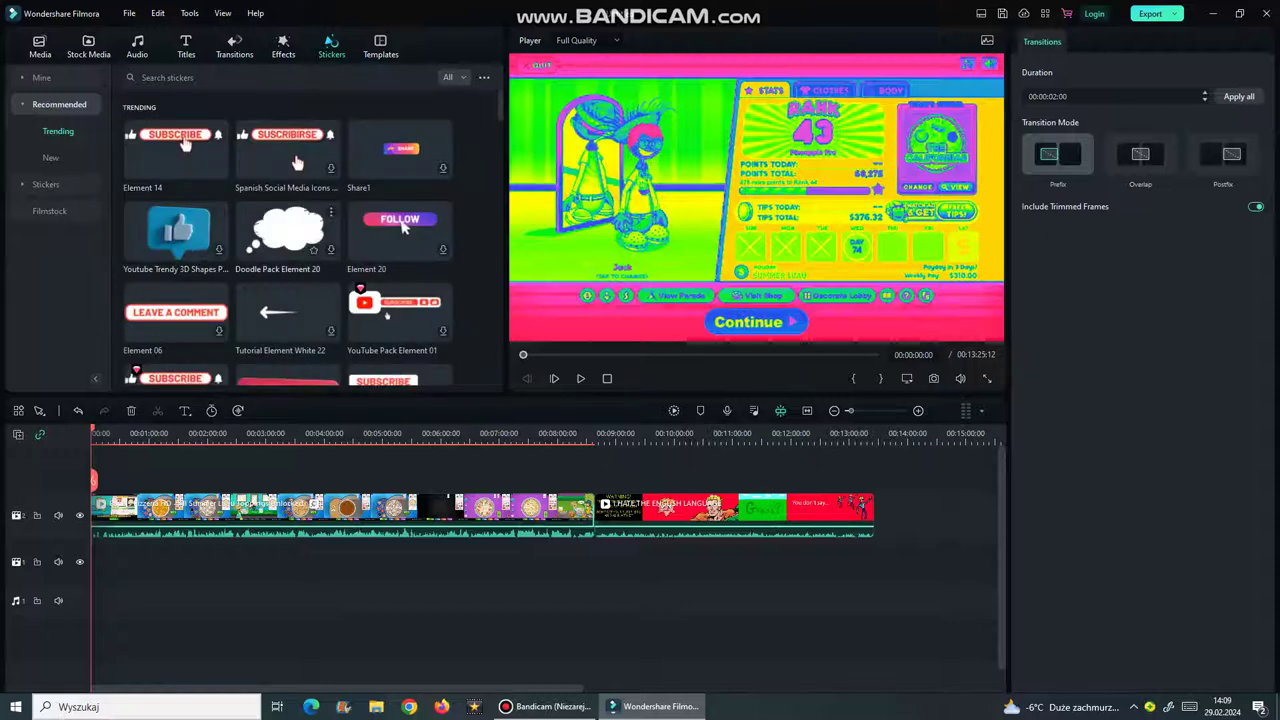
{"action": "left_click", "coordinate": [297, 163]}
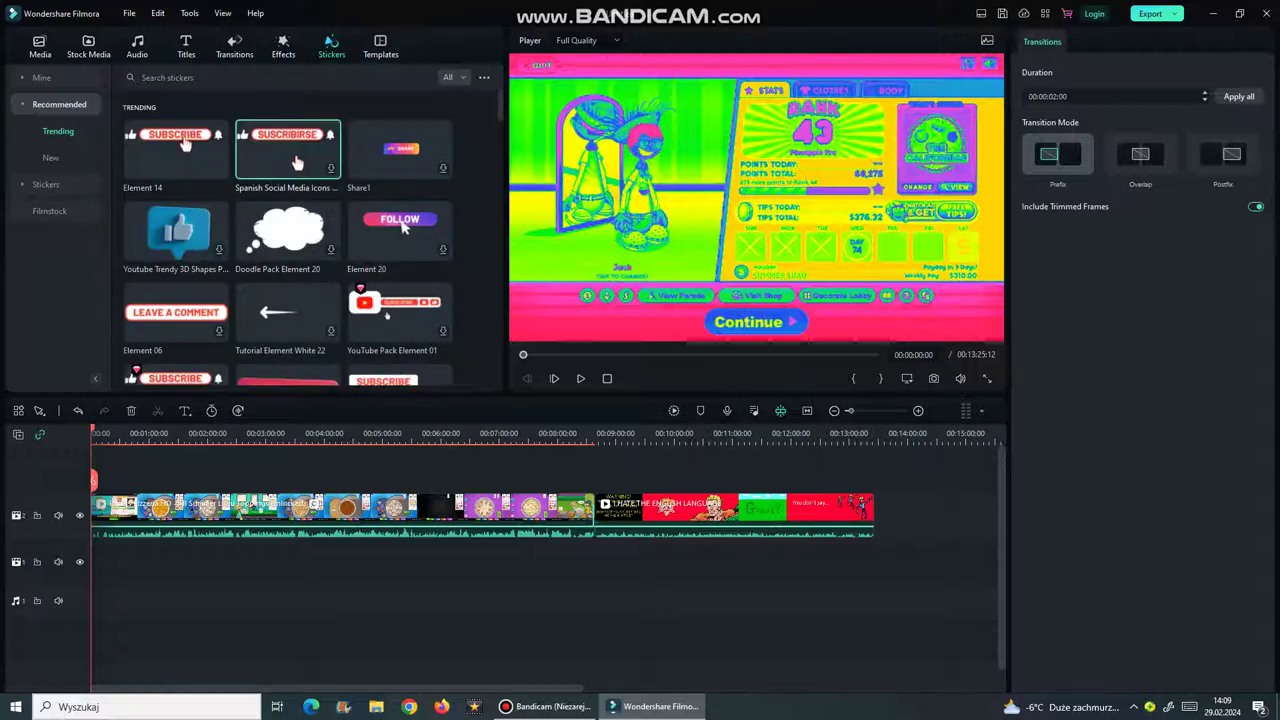
{"action": "left_click_drag", "start_coordinate": [297, 163], "coordinate": [518, 470]}
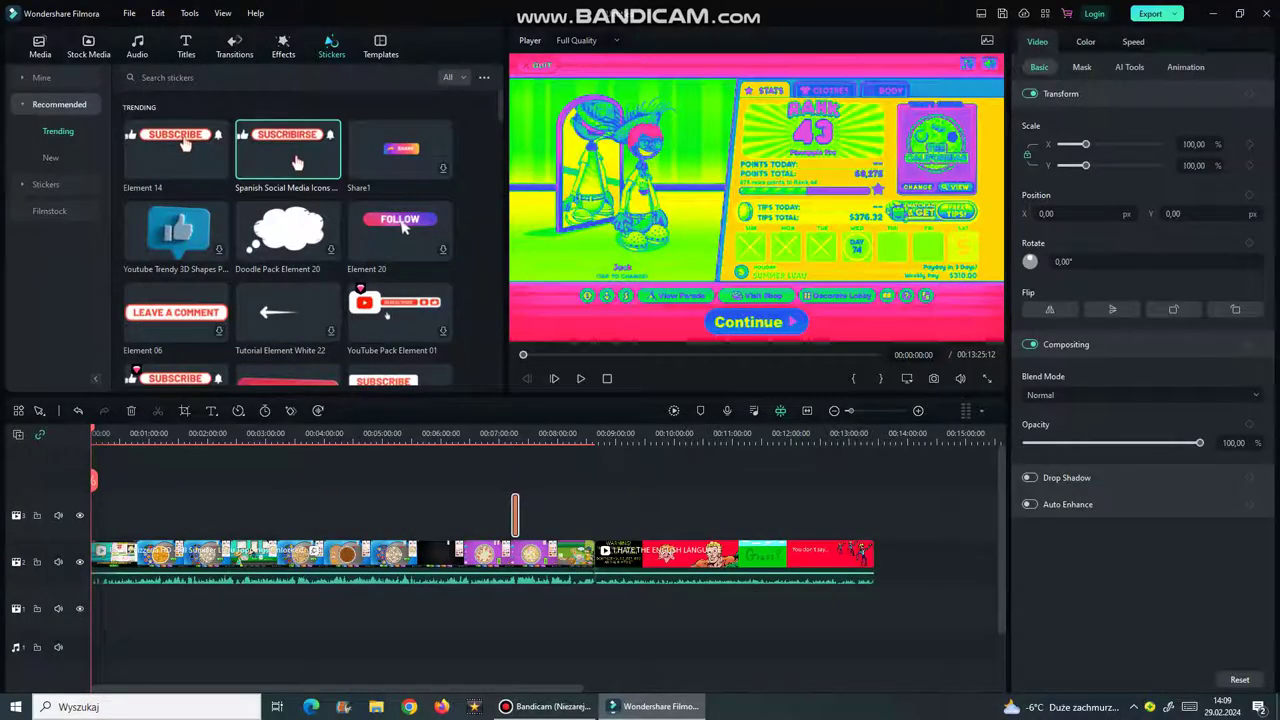
{"action": "left_click_drag", "start_coordinate": [515, 515], "coordinate": [95, 475]}
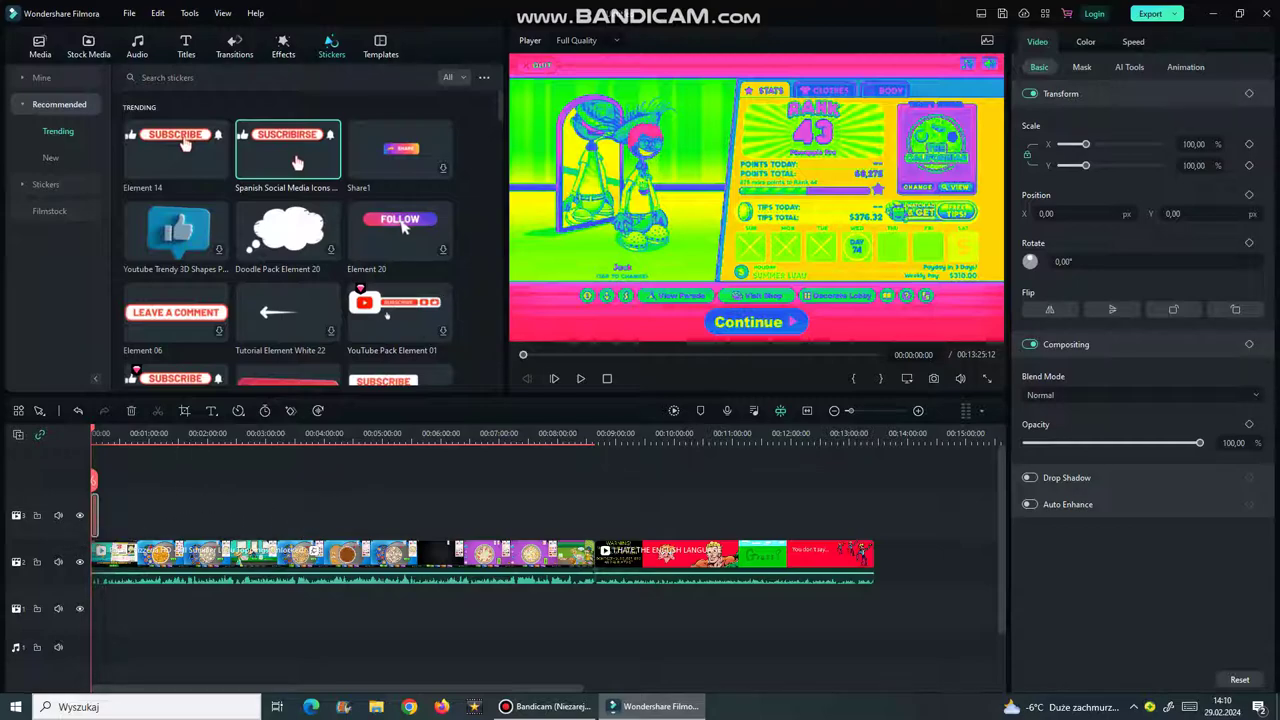
{"action": "key", "text": "space"}
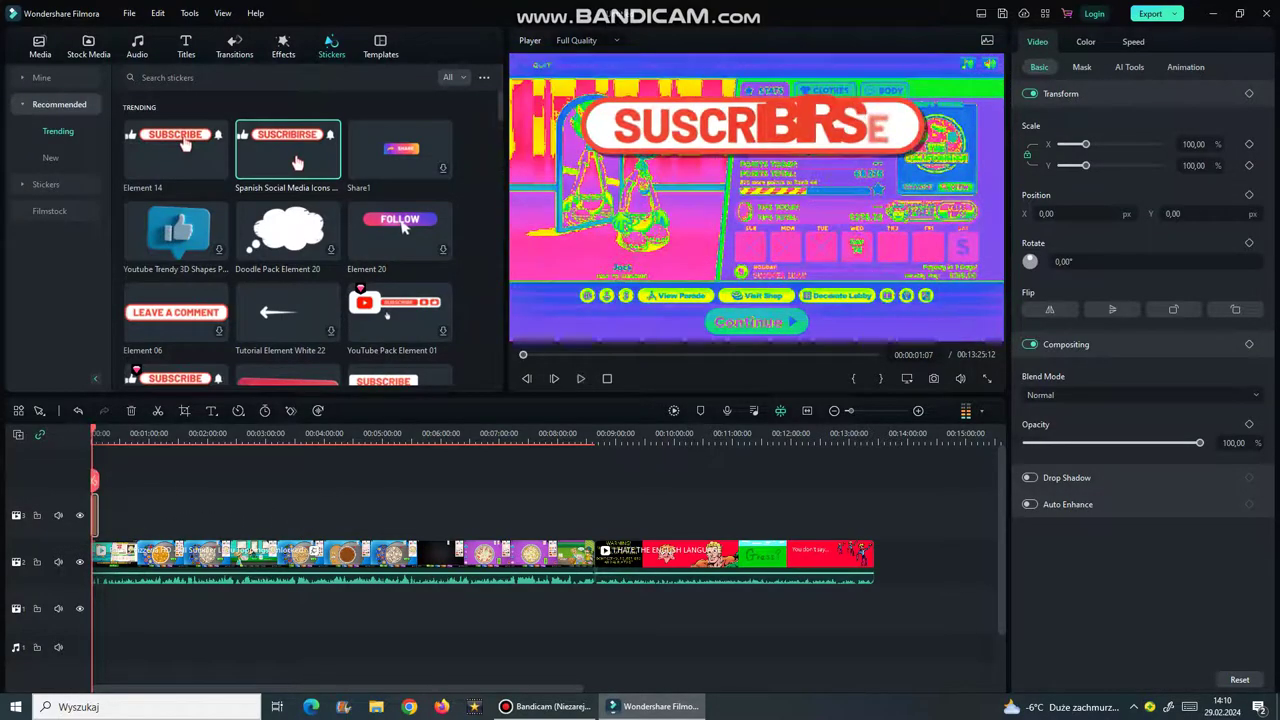
Look through the new stickers and the Split Screen templates
{"action": "left_click", "coordinate": [51, 158]}
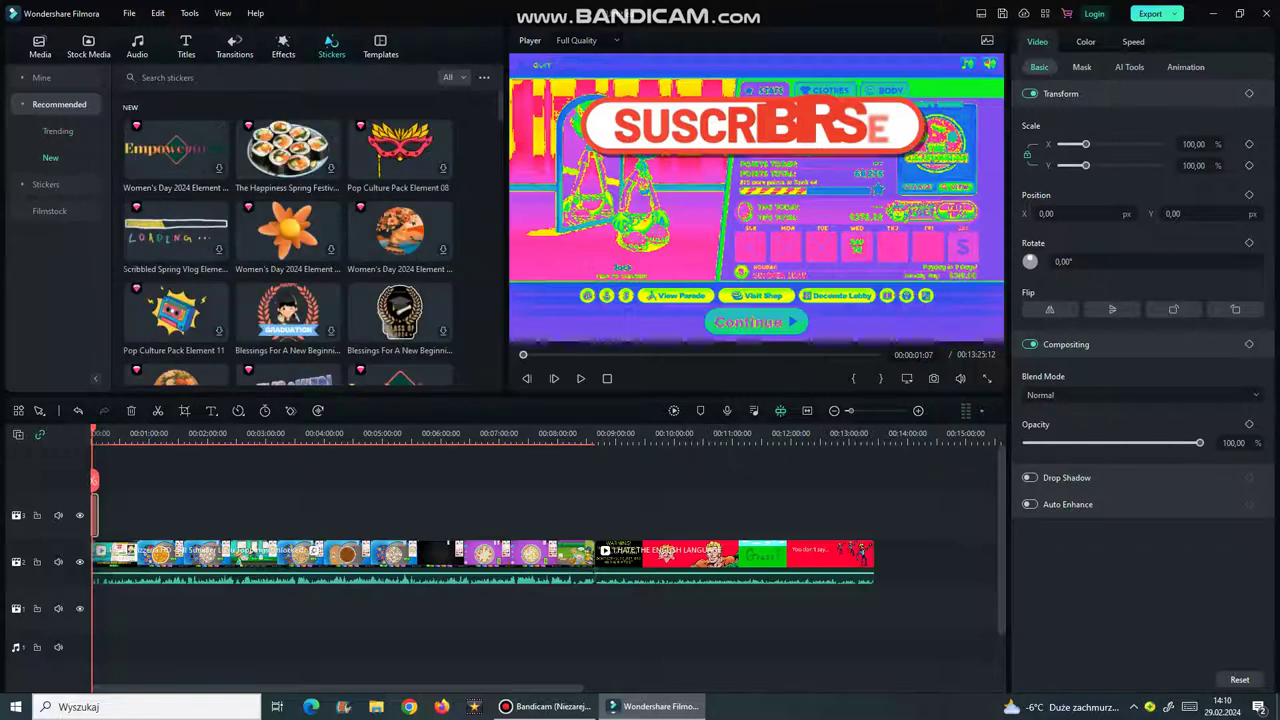
{"action": "left_click", "coordinate": [380, 46]}
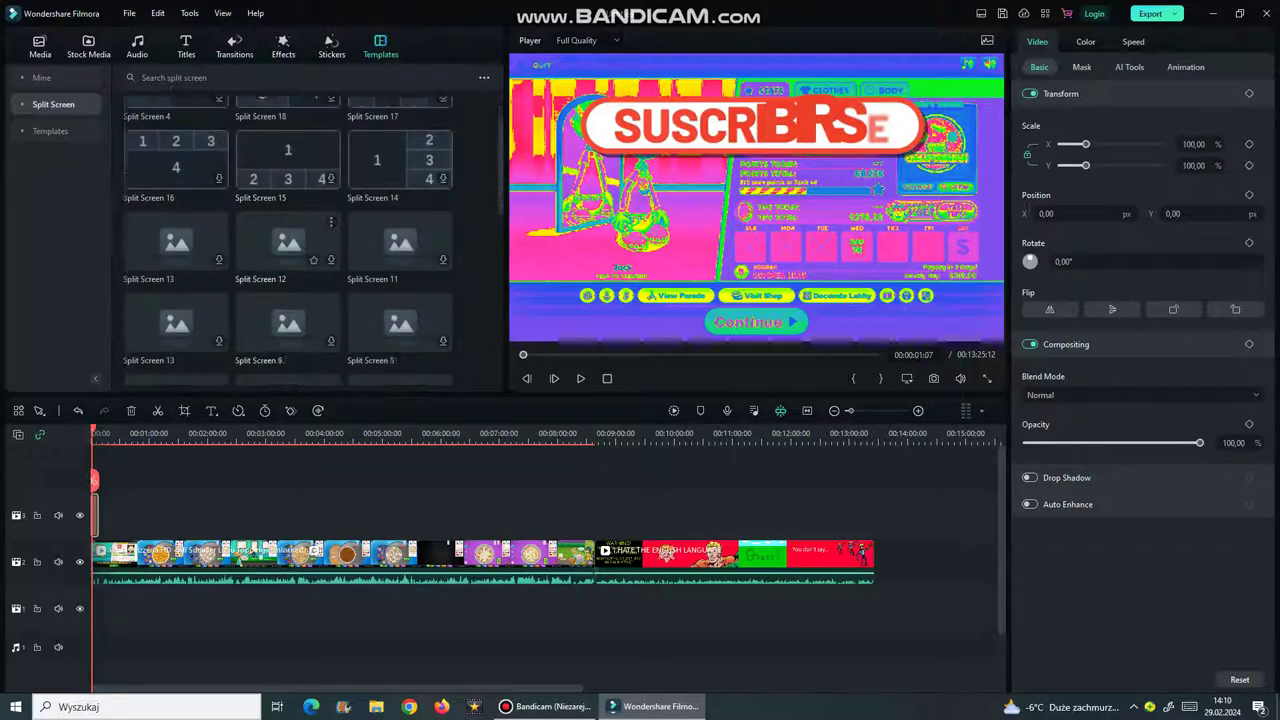
{"action": "scroll", "coordinate": [288, 242], "scroll_direction": "down", "scroll_amount": 6}
{"action": "left_click", "coordinate": [544, 706]}
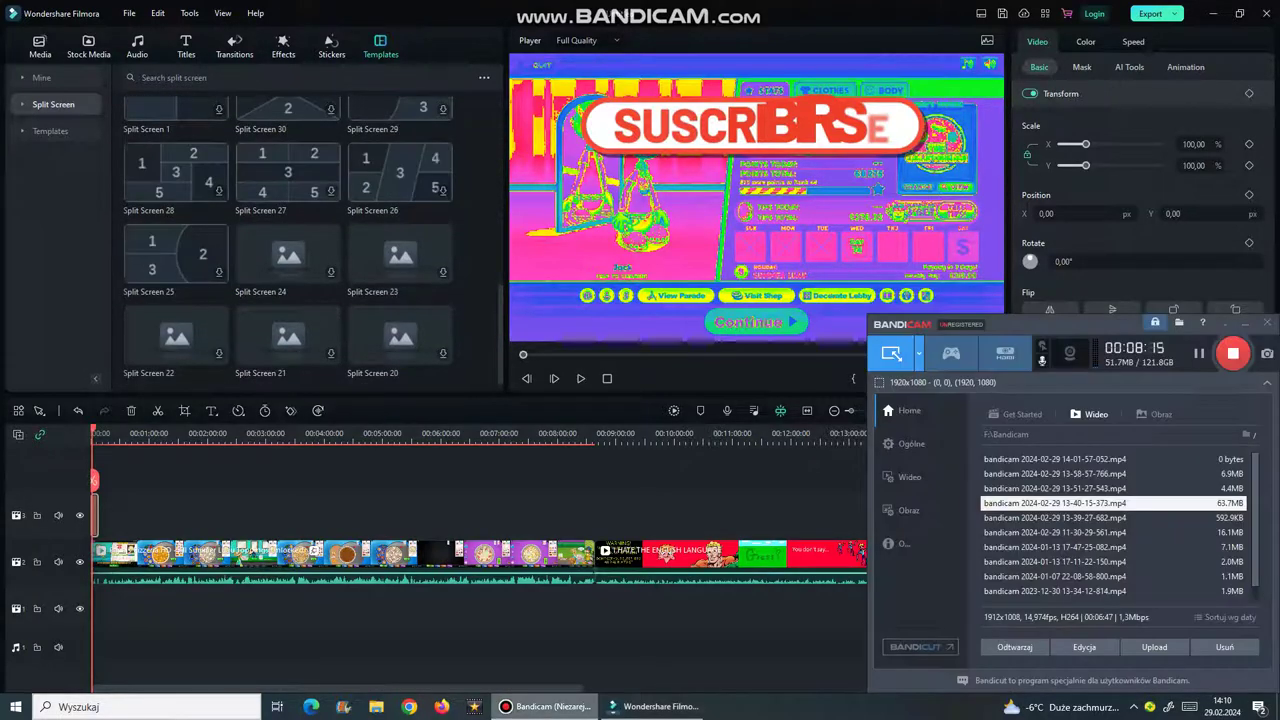